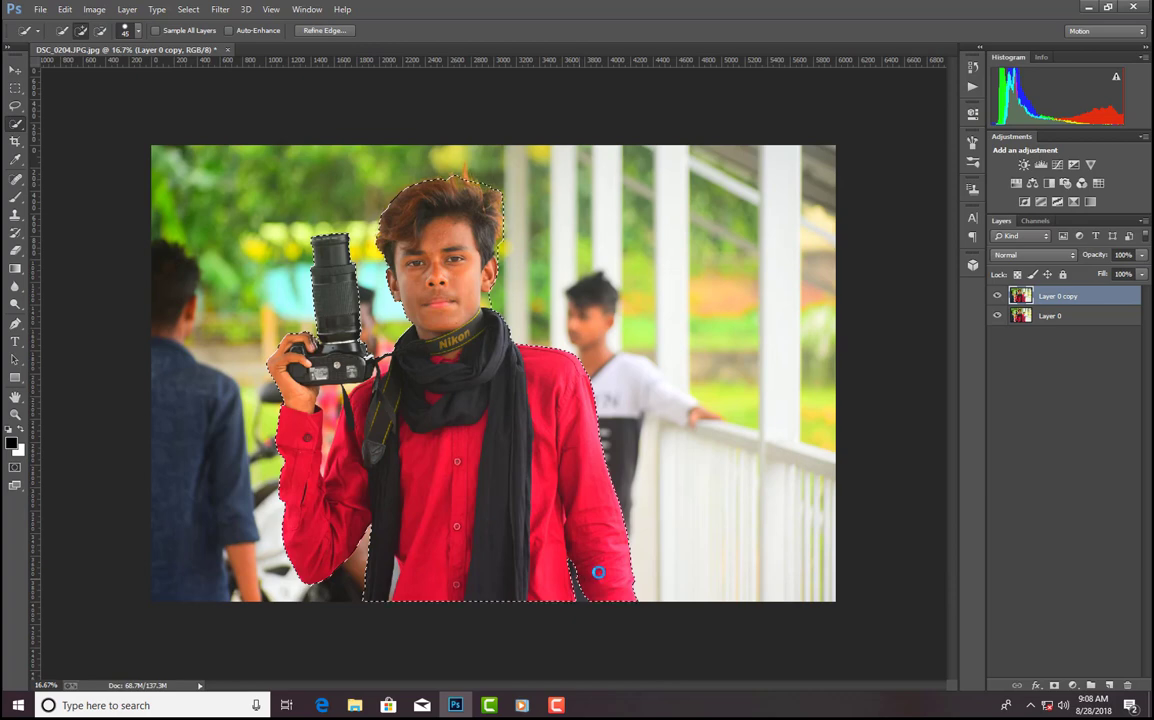
# - Mask Layer 0 copy to the selection around the man holding the camera and hide Layer 0
pyautogui.press('alt')
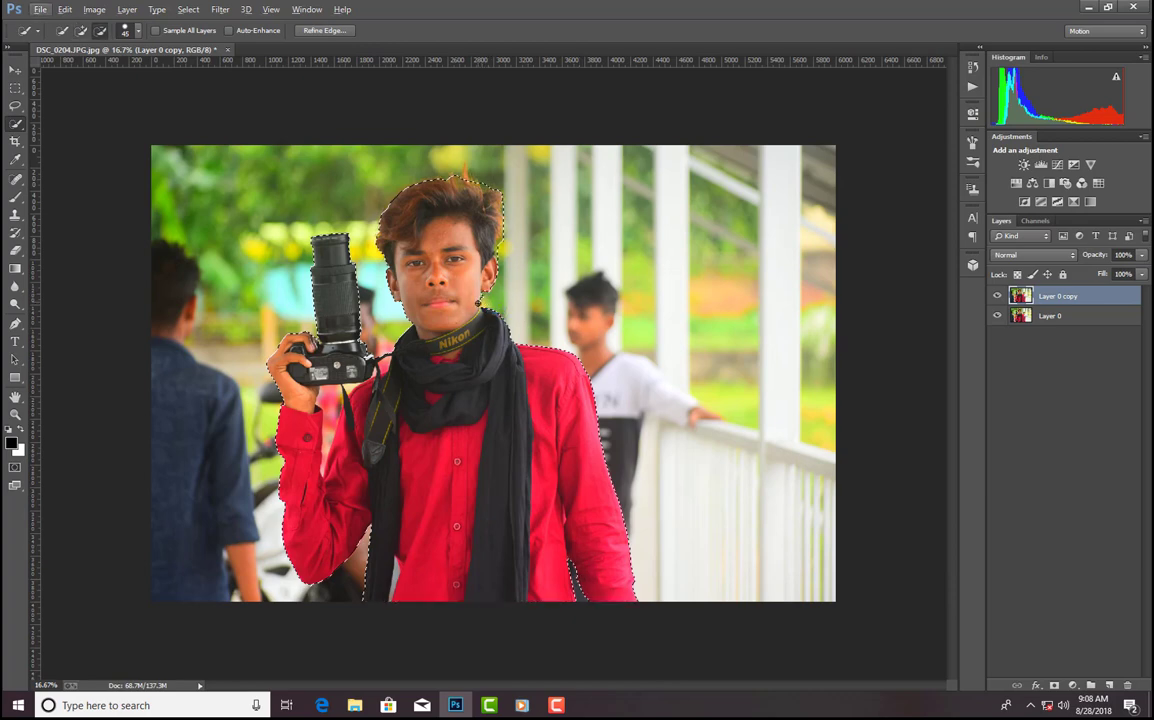
pyautogui.press('alt')
pyautogui.scroll(5, 417, 371)
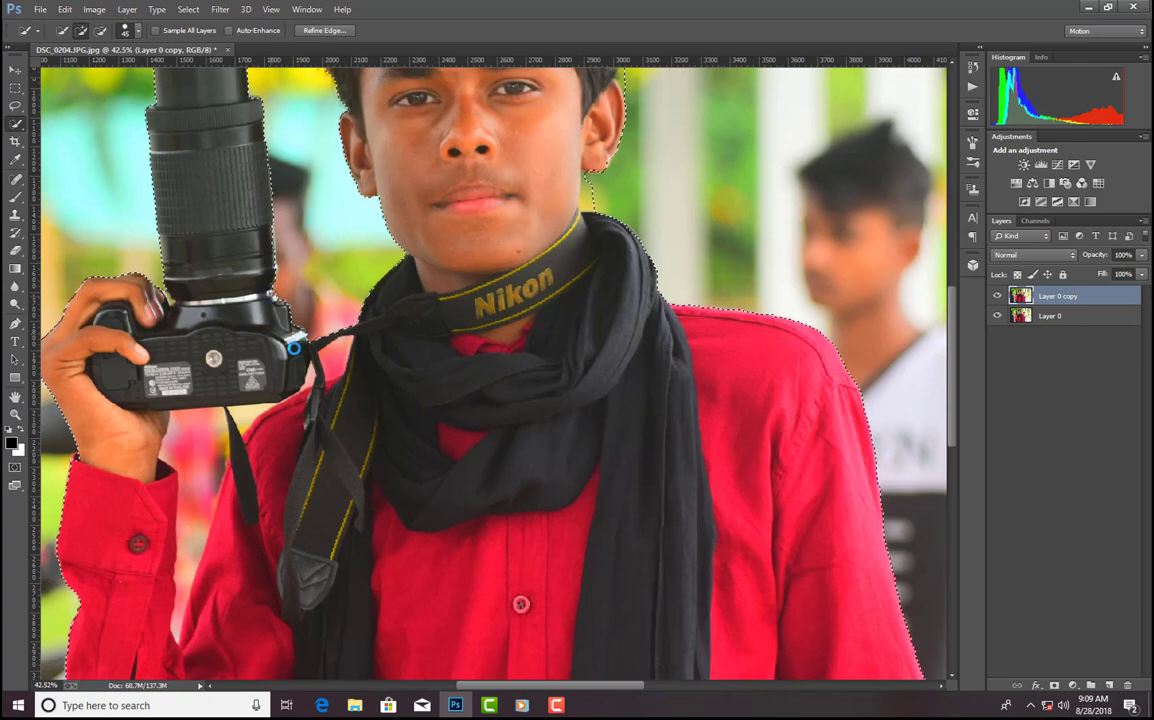
pyautogui.scroll(-5, 400, 365)
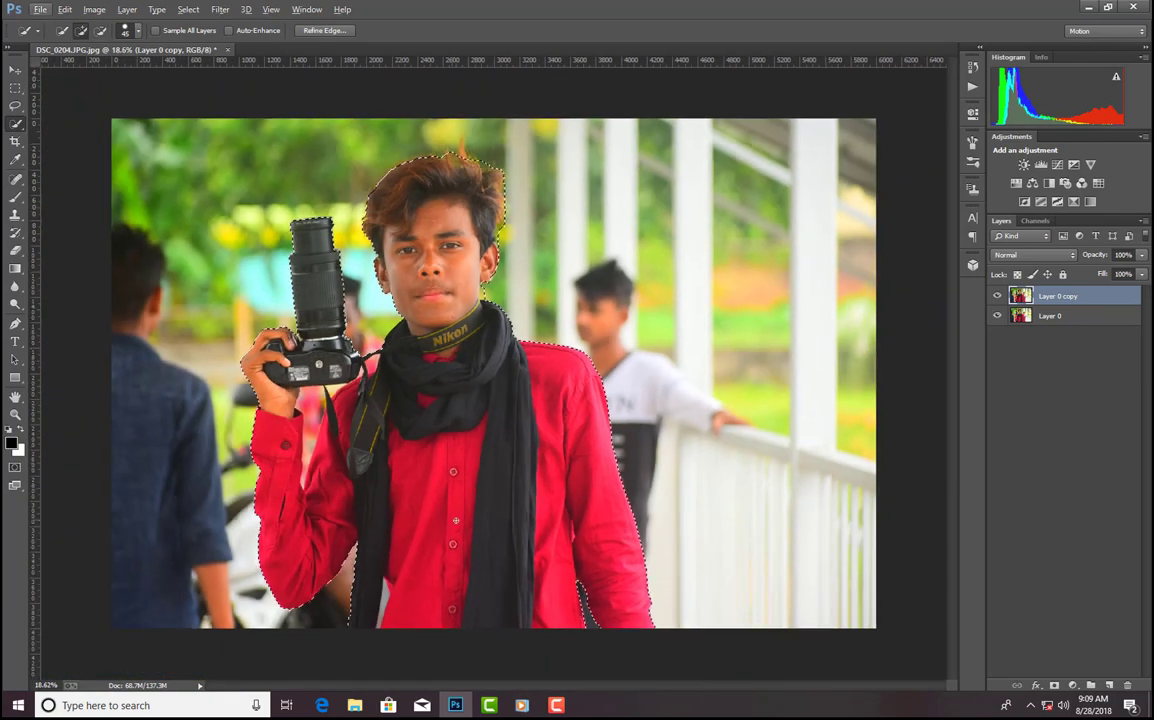
pyautogui.click(1056, 685)
pyautogui.click(997, 316)
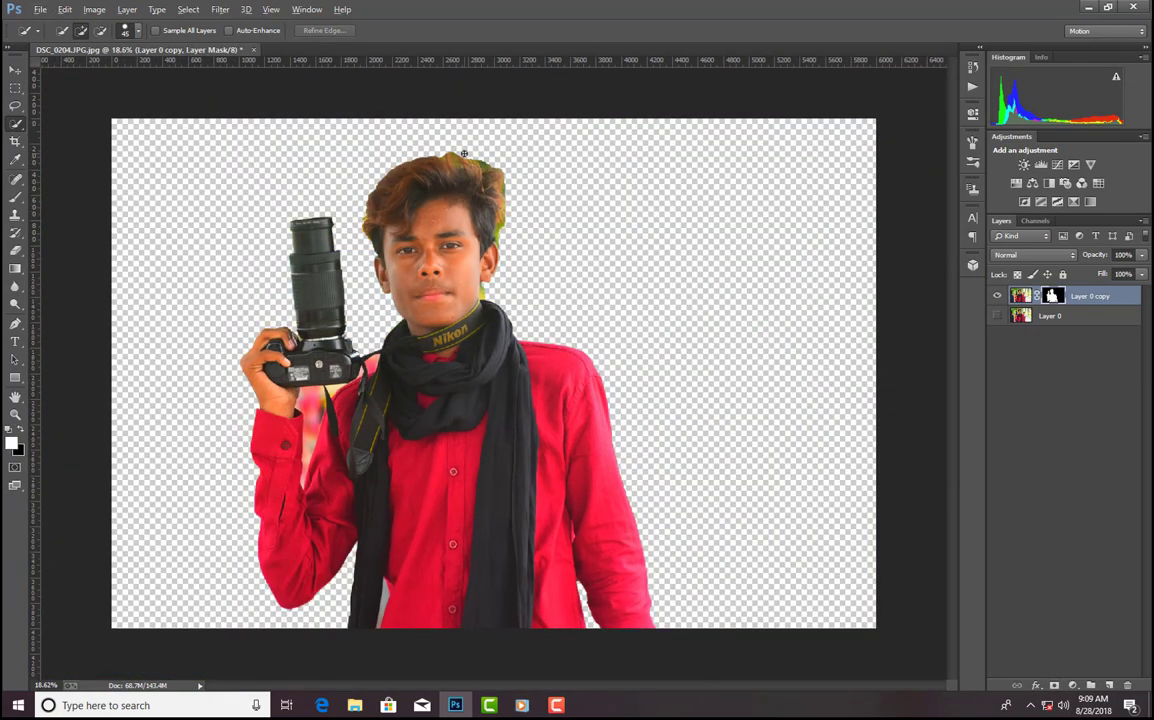
# - Select the Eraser and enlarge its brush to 70 px at the hair edge of the layer mask
pyautogui.scroll(2, 511, 253)
pyautogui.scroll(2, 511, 253)
pyautogui.press('e')
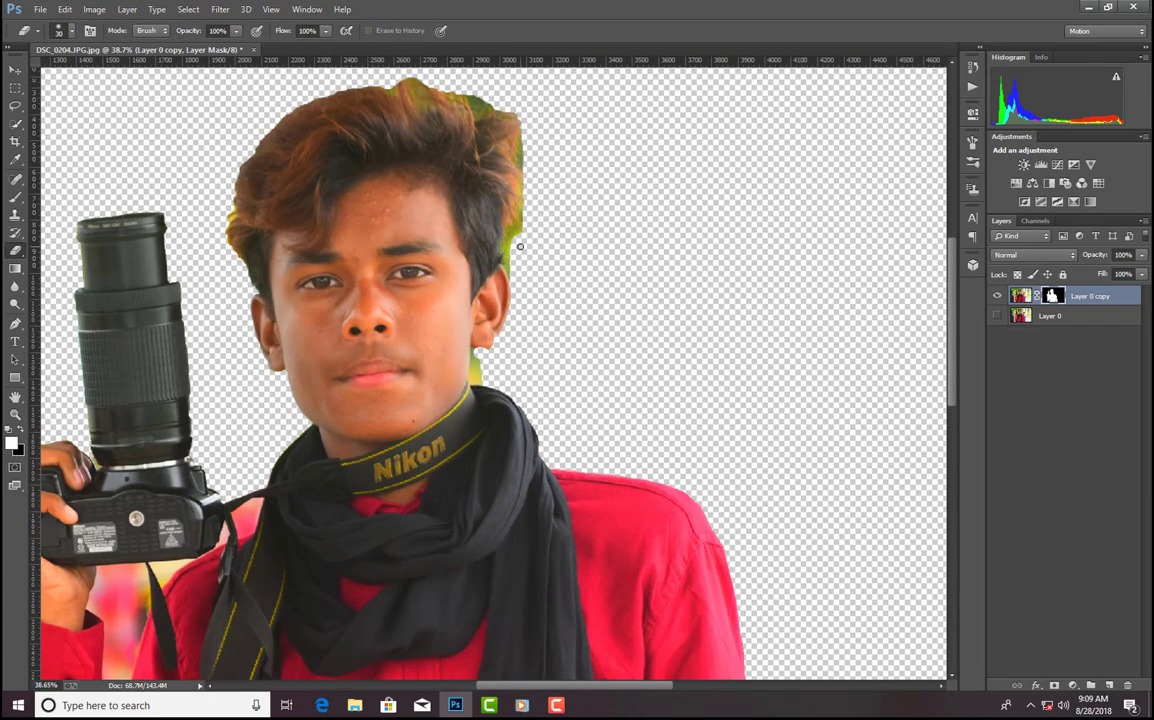
pyautogui.press('[')
pyautogui.press('[')
pyautogui.scroll(2, 420, 133)
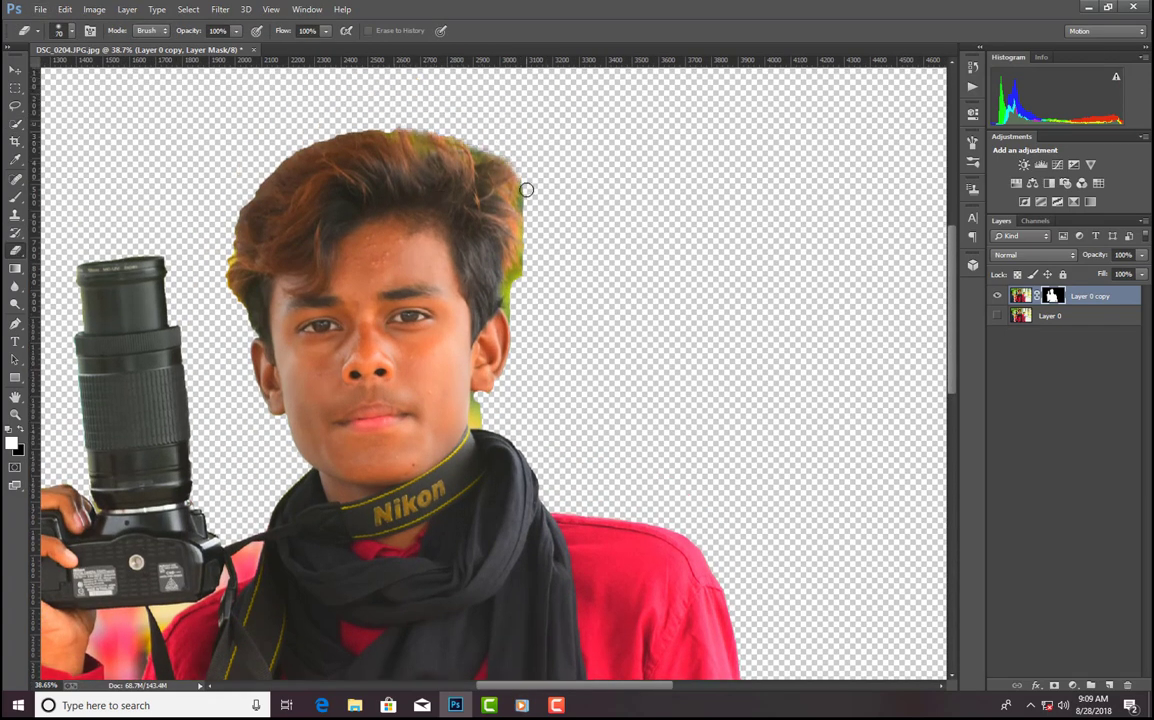
# - Start placing an embedded image and browse to the my image folder inside stocks on the G: drive
pyautogui.click(40, 9)
pyautogui.click(60, 206)
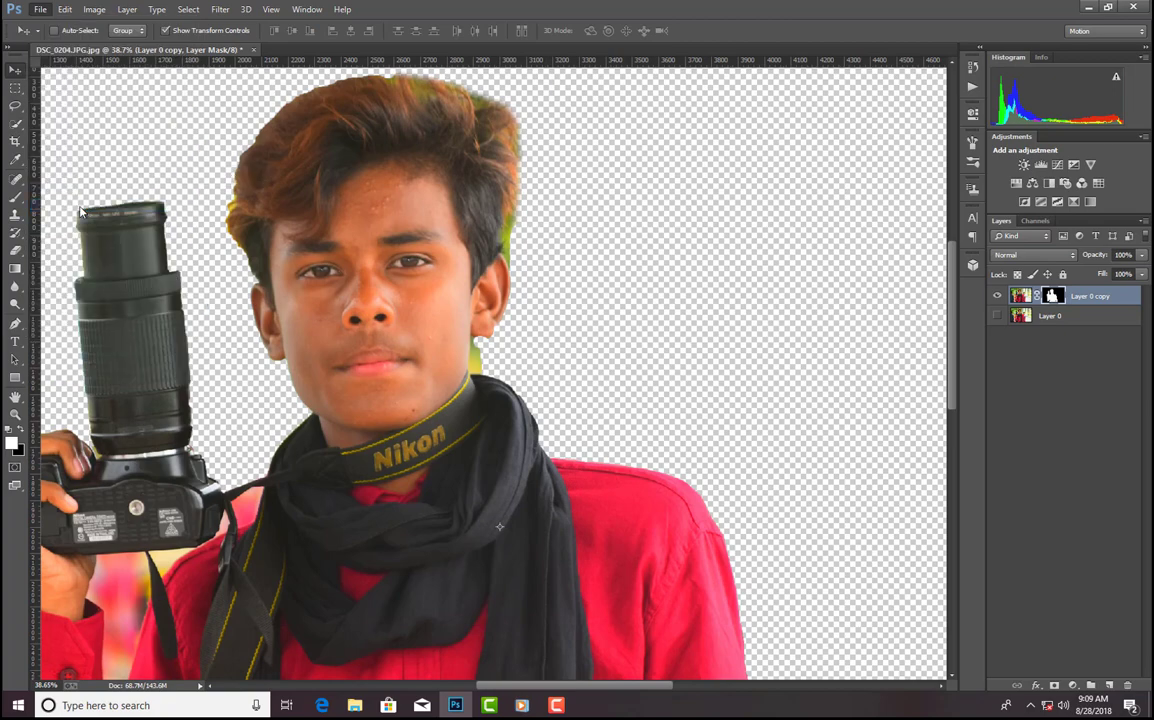
pyautogui.click(57, 260)
pyautogui.doubleClick(214, 228)
pyautogui.doubleClick(178, 152)
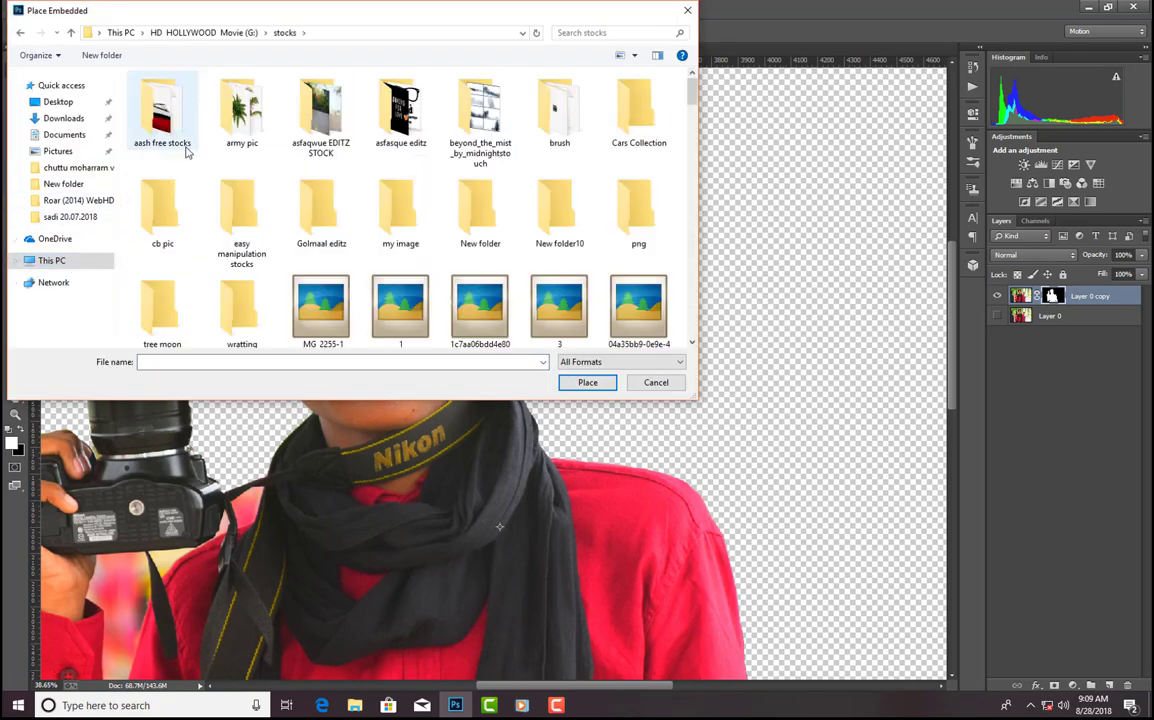
pyautogui.doubleClick(318, 218)
pyautogui.scroll(-1, 240, 230)
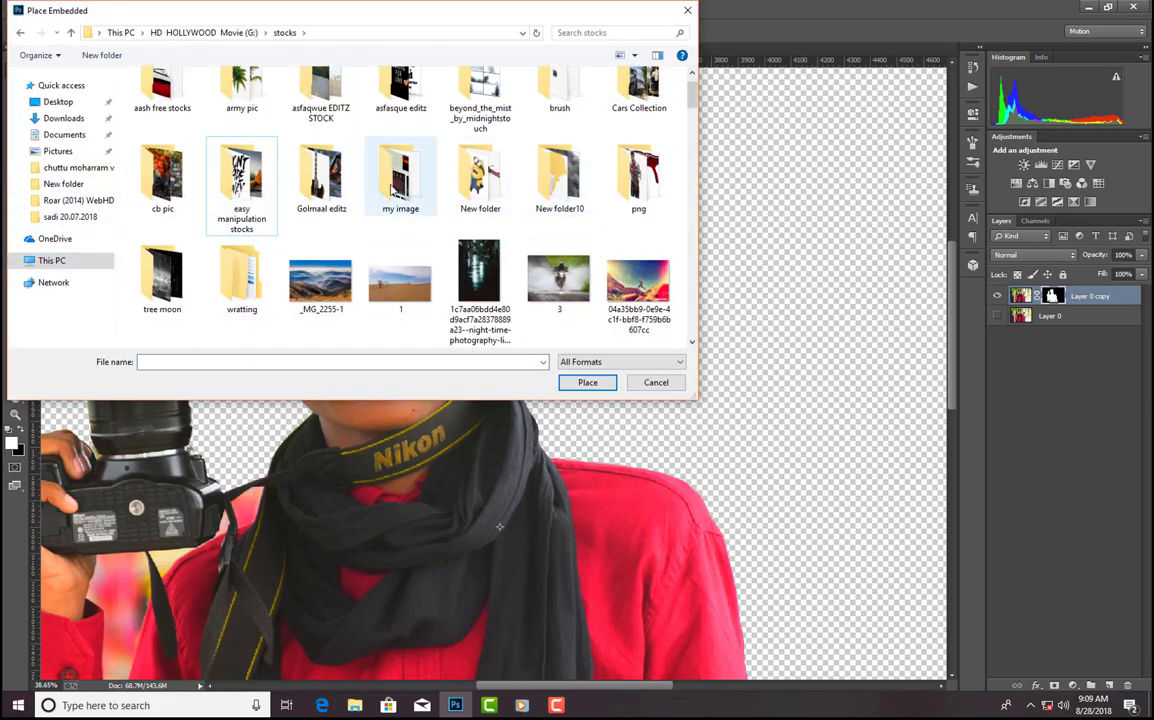
pyautogui.scroll(1, 355, 131)
pyautogui.doubleClick(400, 200)
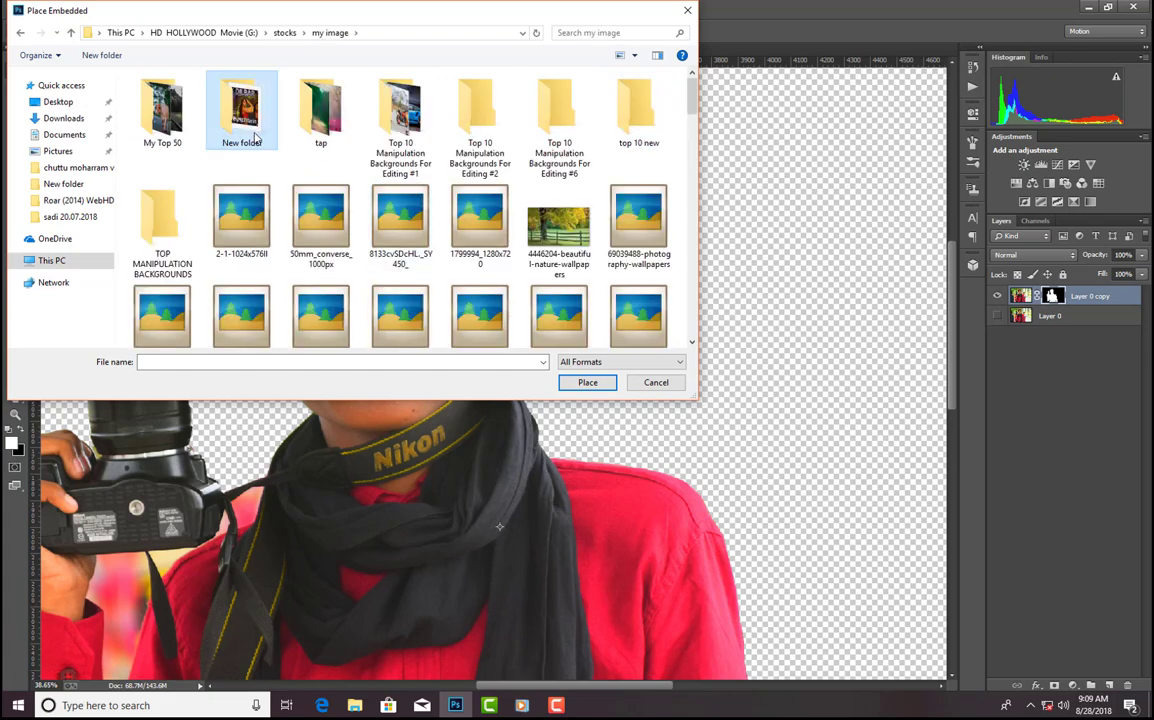
# - Place the teal cloud image texture-699699_1920 from the New folder subfolder into the document
pyautogui.doubleClick(240, 108)
pyautogui.moveTo(695, 97); pyautogui.dragTo(724, 292)
pyautogui.click(562, 296)
pyautogui.click(570, 383)
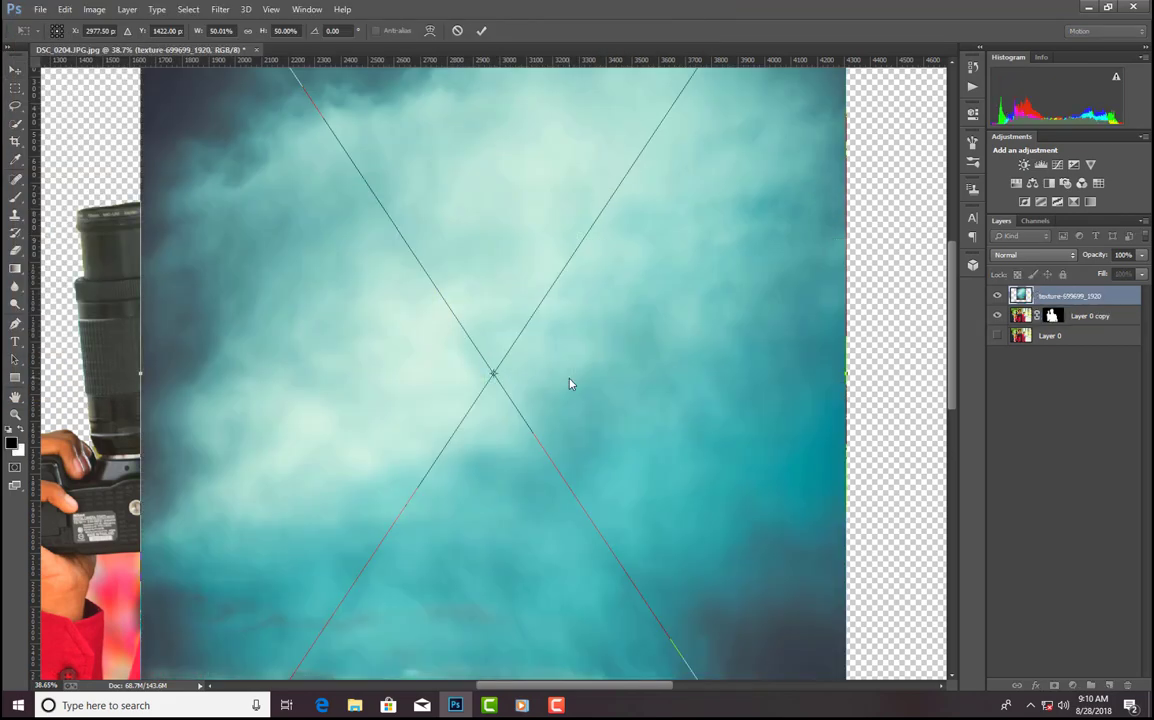
# - Enlarge the cloud texture to about 78% width and 79% height and move it over the middle of the canvas
pyautogui.scroll(-6, 568, 381)
pyautogui.scroll(-1, 567, 381)
pyautogui.moveTo(542, 336); pyautogui.dragTo(531, 353)
pyautogui.moveTo(582, 497); pyautogui.dragTo(641, 626)
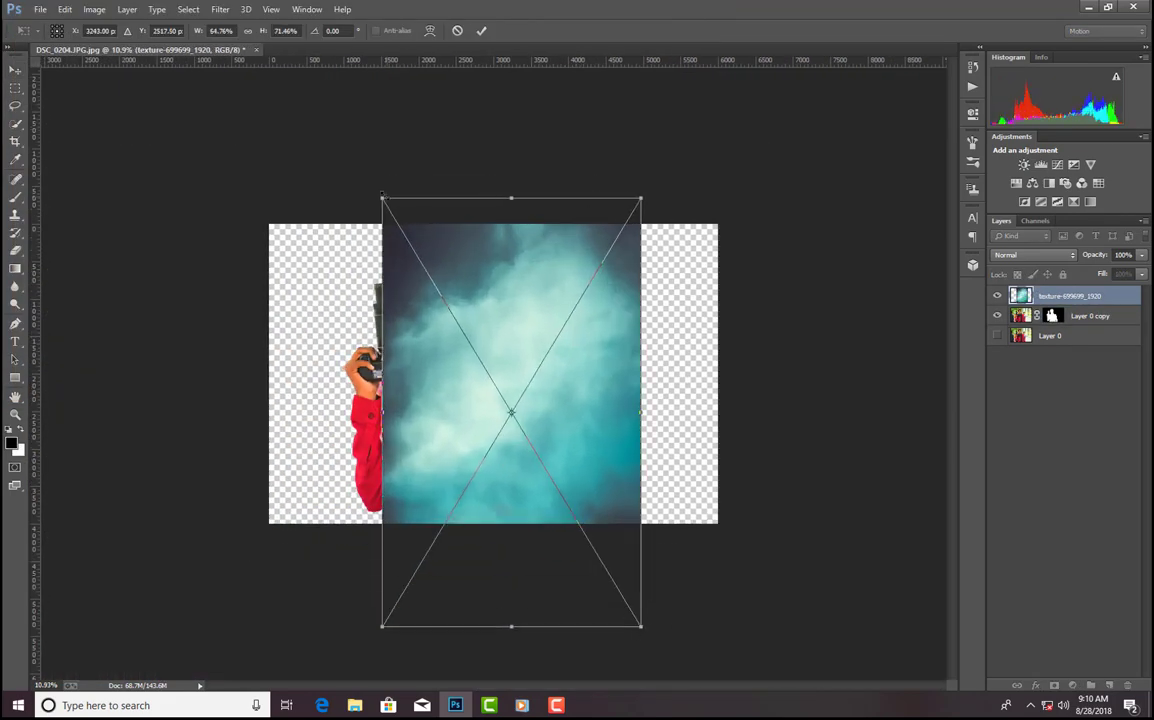
pyautogui.moveTo(381, 198); pyautogui.dragTo(329, 150)
pyautogui.moveTo(409, 262); pyautogui.dragTo(384, 253)
pyautogui.click(505, 268)
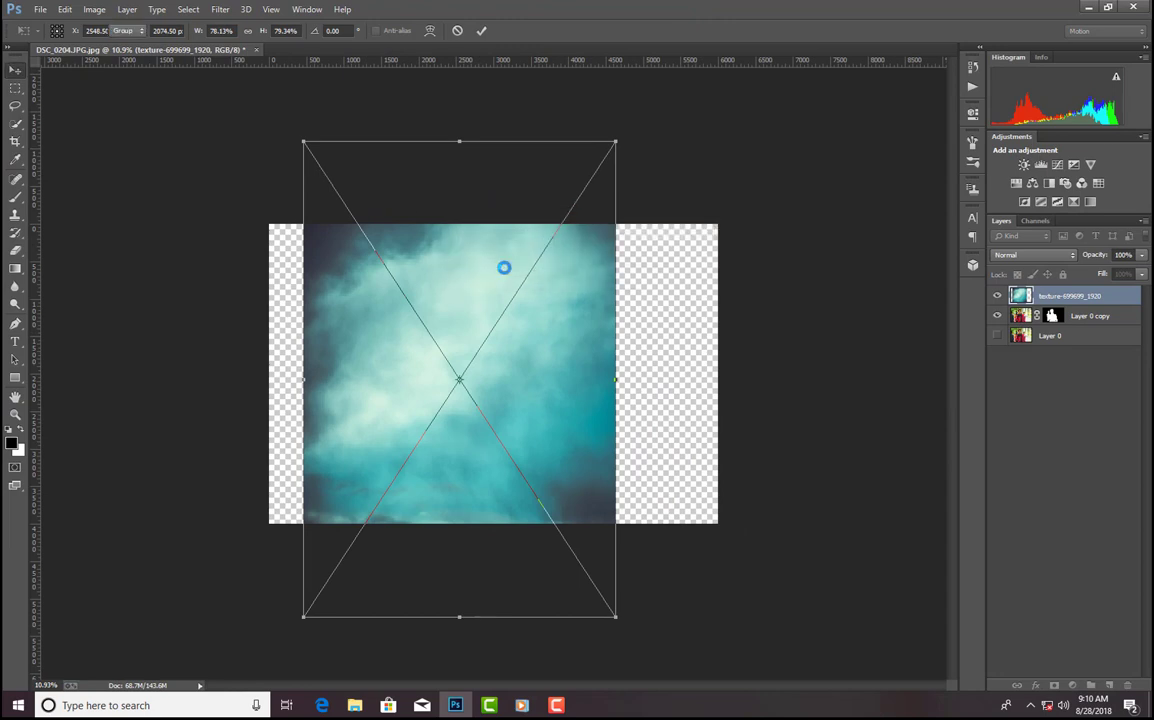
# - Crop the canvas to a tall frame, extending it above and below the photo and trimming both sides
pyautogui.click(15, 142)
pyautogui.moveTo(269, 222); pyautogui.dragTo(284, 176)
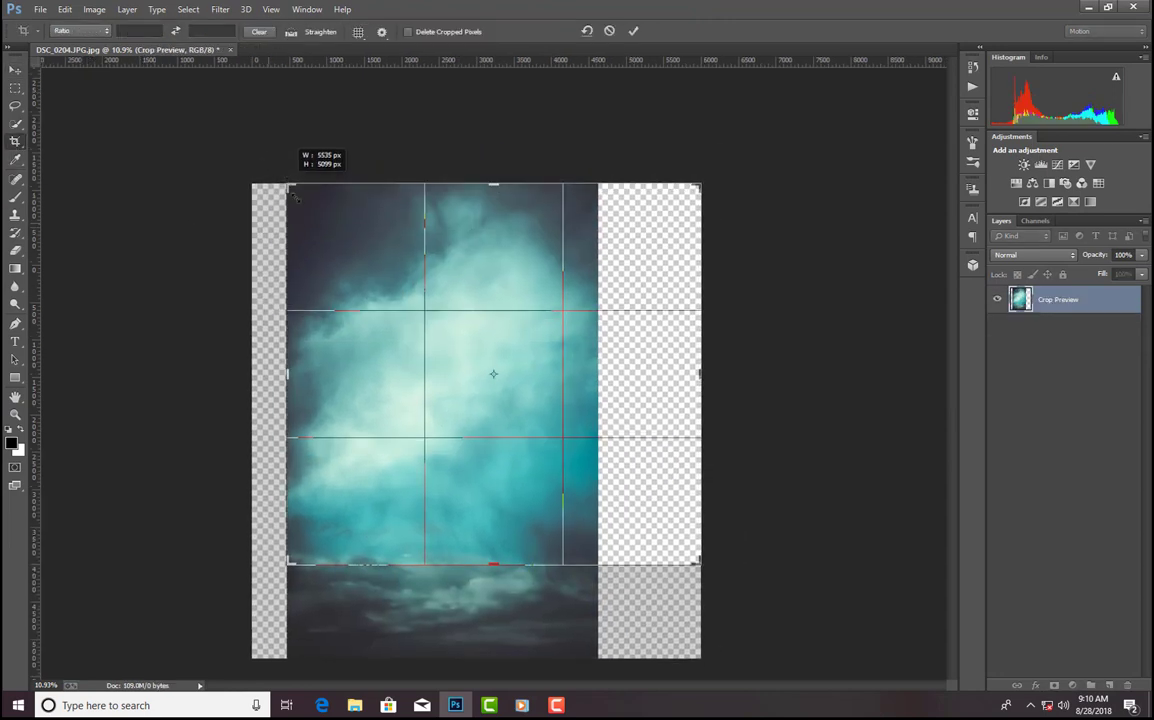
pyautogui.moveTo(500, 566); pyautogui.dragTo(501, 609)
pyautogui.moveTo(698, 379); pyautogui.dragTo(659, 384)
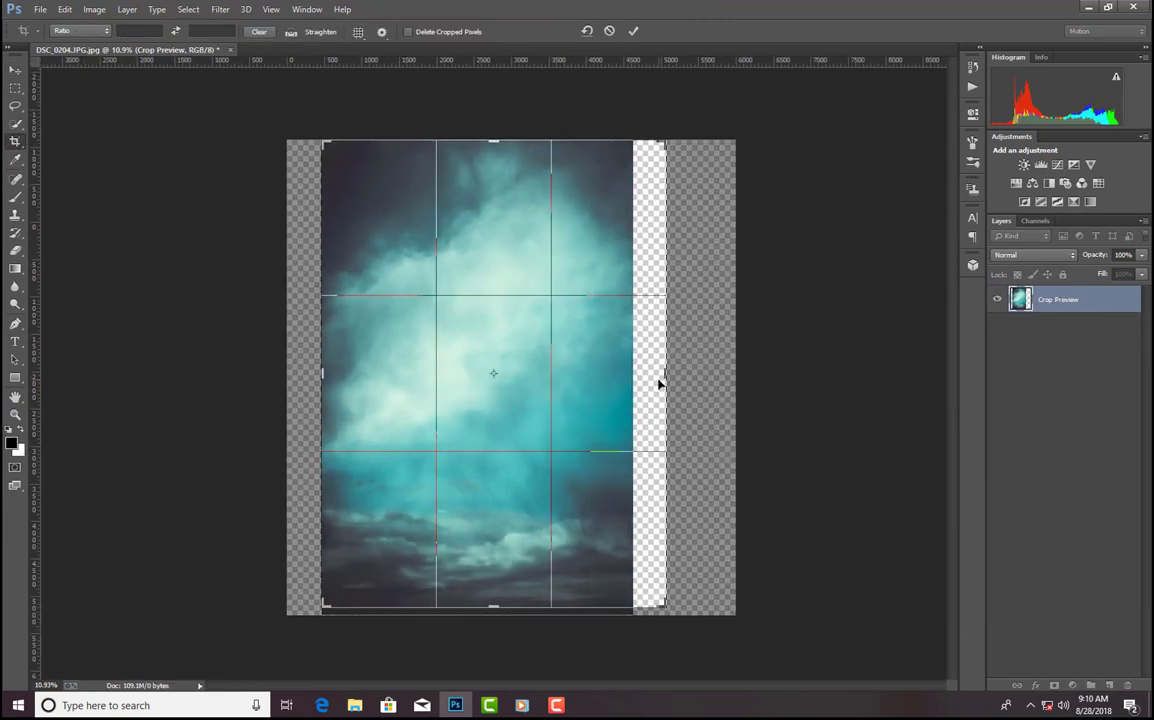
pyautogui.press('Return')
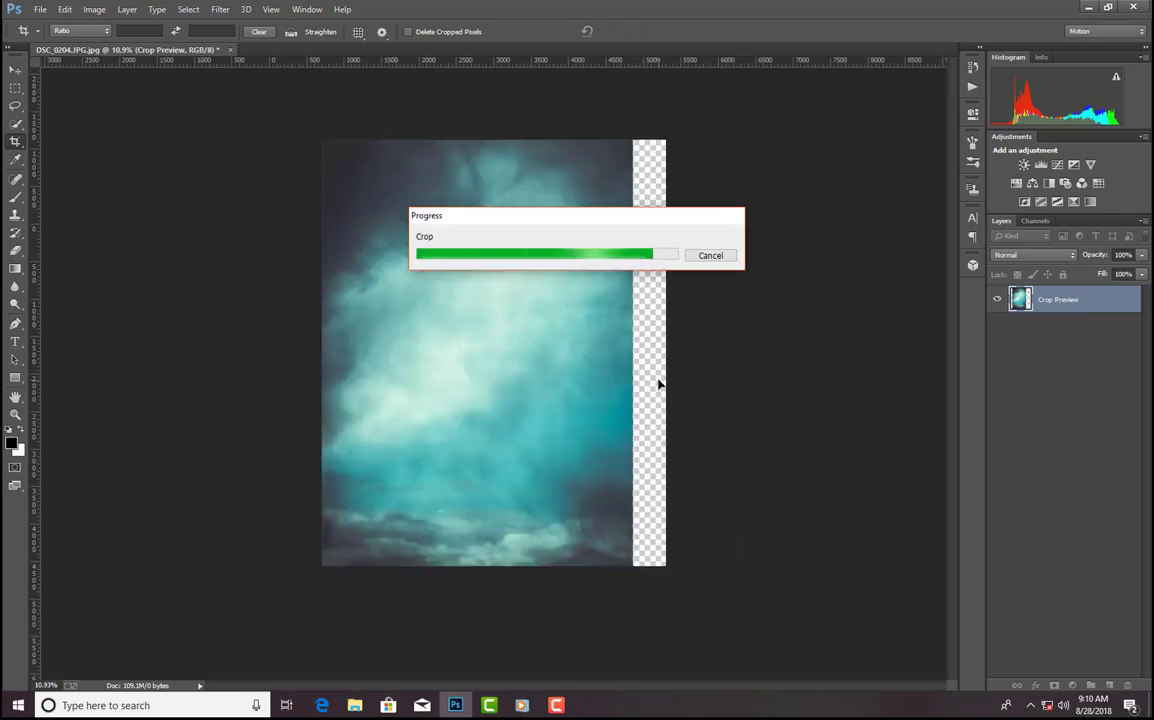
# - Stretch the cloud texture to fill the whole canvas and move its layer below Layer 0 copy
pyautogui.press('v')
pyautogui.moveTo(641, 382); pyautogui.dragTo(667, 381)
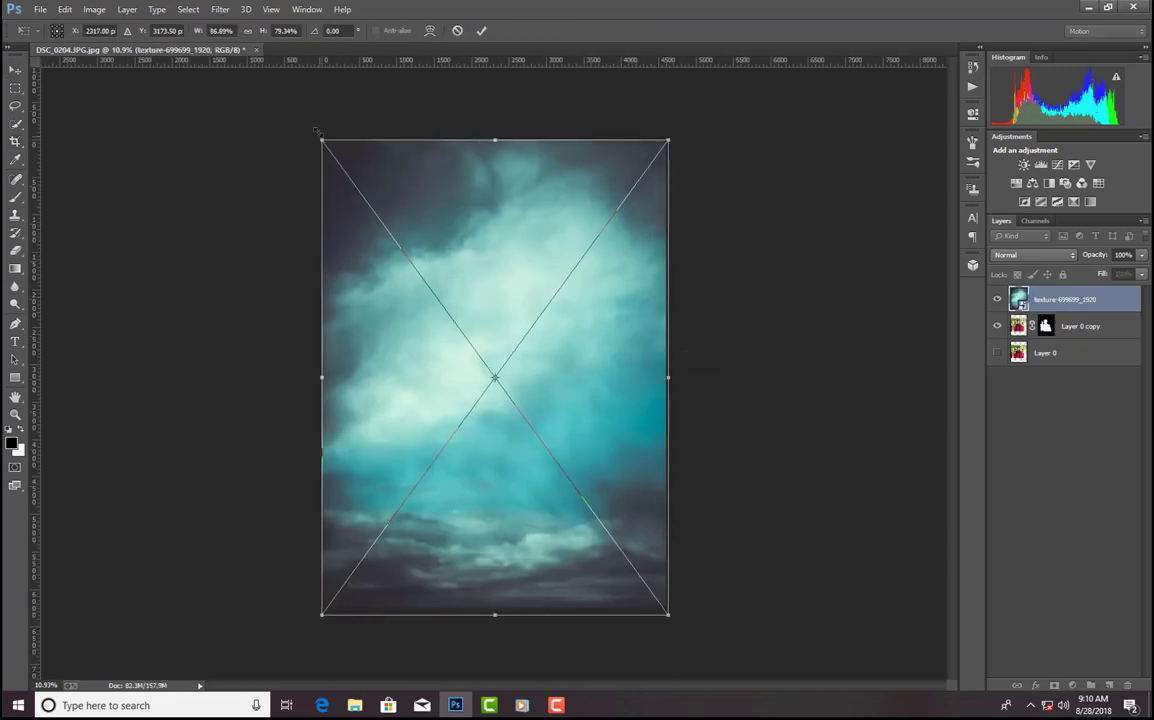
pyautogui.moveTo(492, 140); pyautogui.dragTo(492, 132)
pyautogui.hotkey('ctrl', '[')
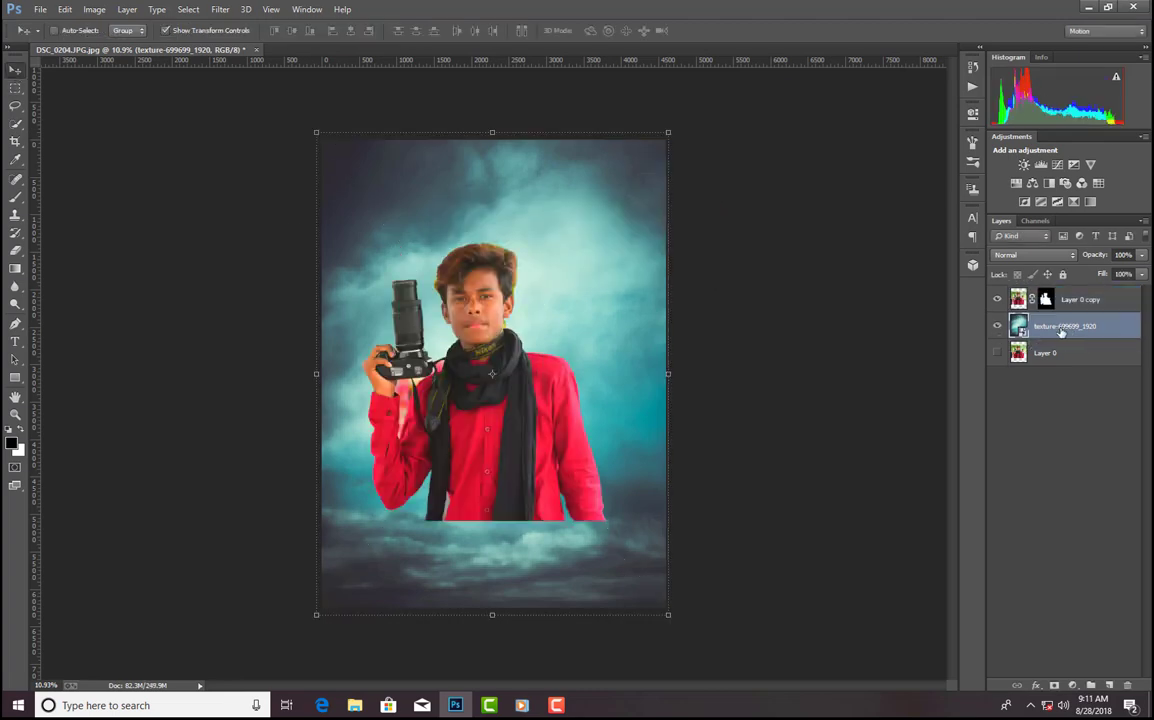
# - Enlarge the man's cutout and position it against the canvas's lower edge
pyautogui.click(15, 70)
pyautogui.click(507, 265)
pyautogui.moveTo(523, 258); pyautogui.dragTo(572, 262)
pyautogui.moveTo(343, 436); pyautogui.dragTo(366, 433)
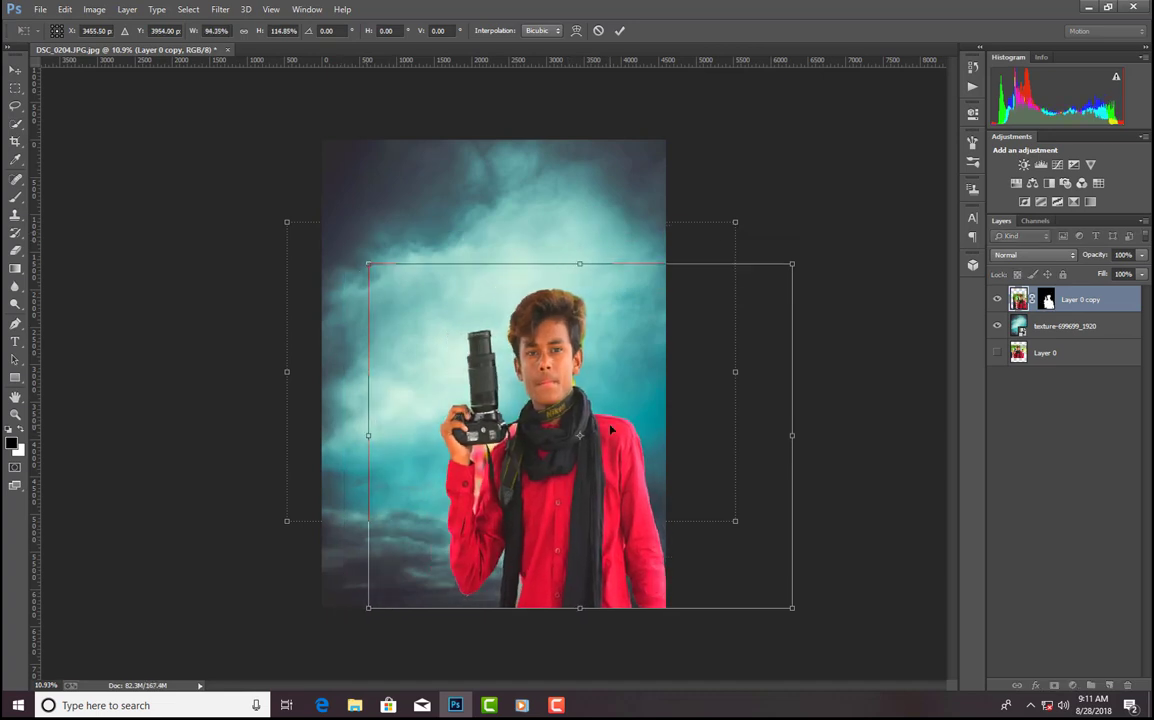
pyautogui.moveTo(480, 430); pyautogui.dragTo(425, 415)
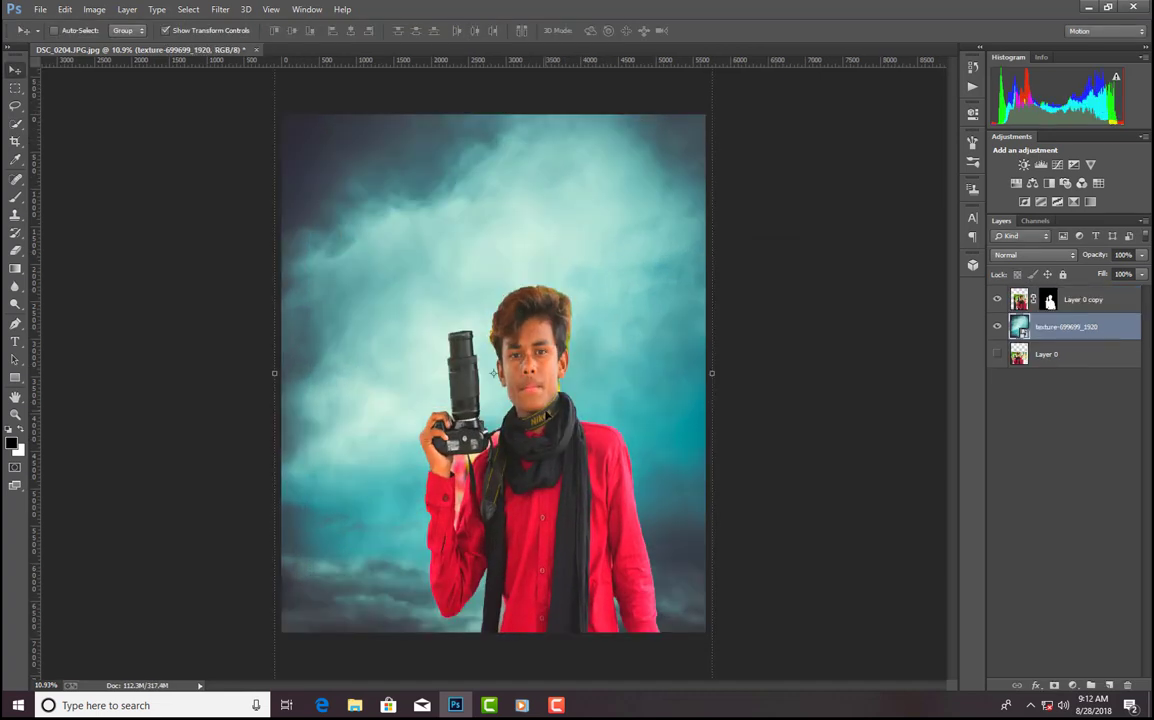
# - Move the man's cutout on Layer 0 copy horizontally toward the canvas's right edge
pyautogui.moveTo(547, 414); pyautogui.dragTo(561, 438)
pyautogui.click(1078, 303)
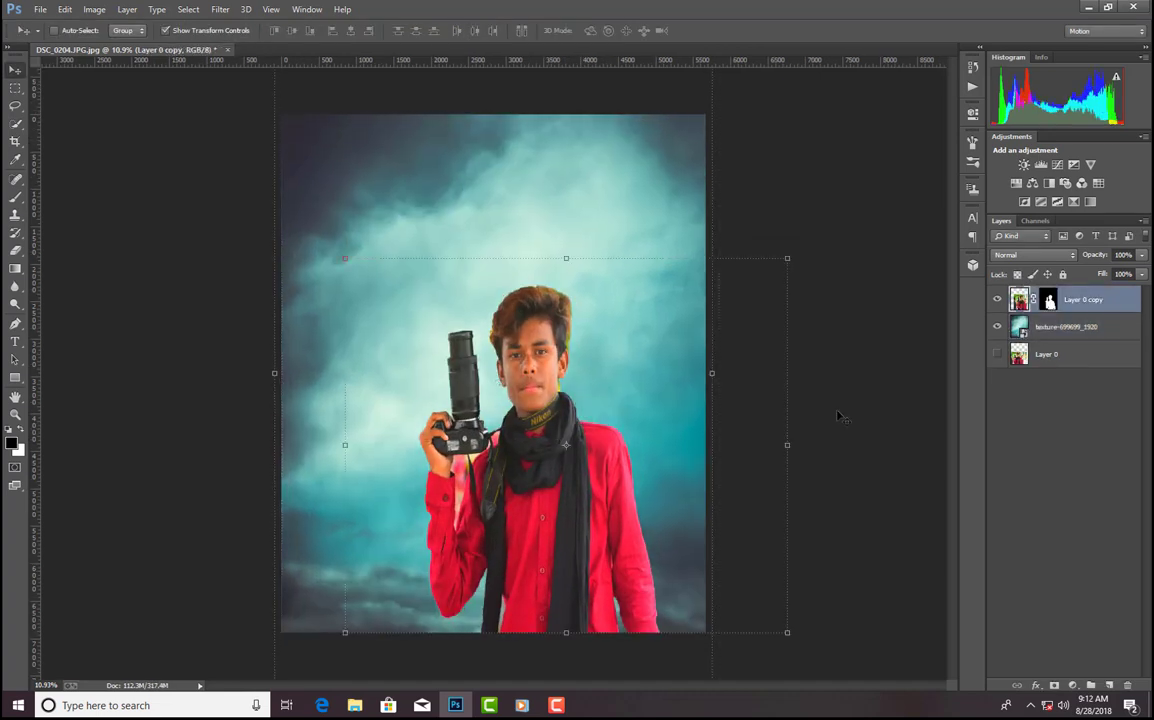
pyautogui.moveTo(604, 511); pyautogui.dragTo(646, 513)
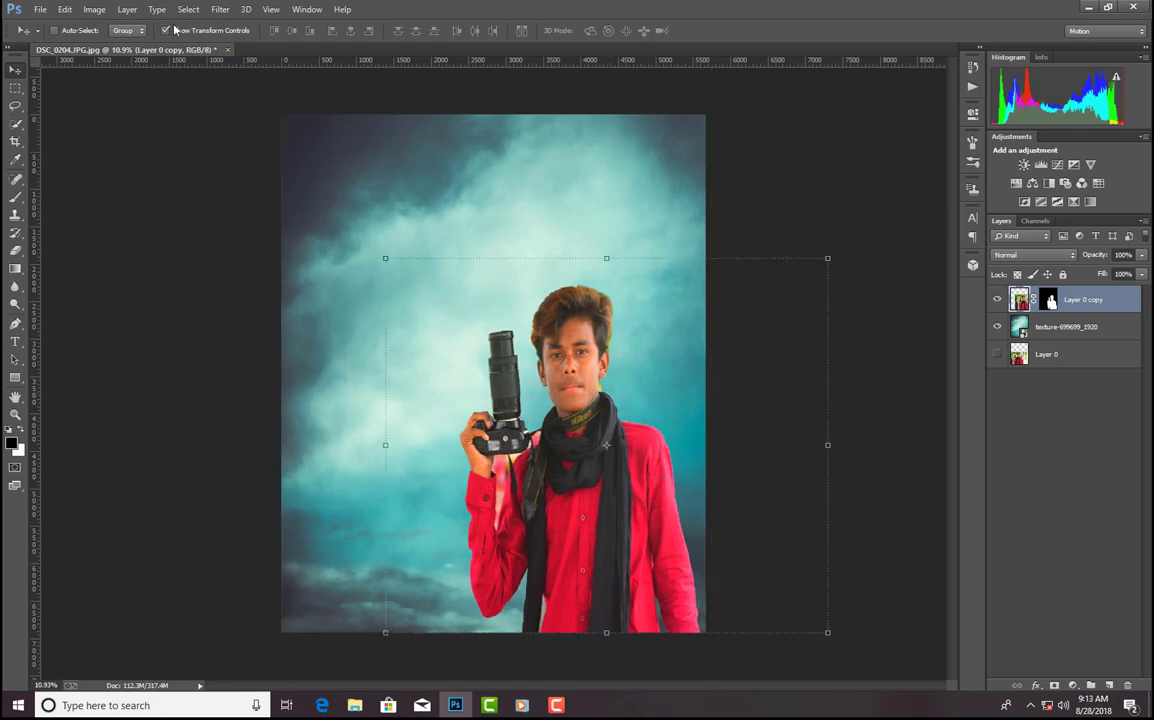
# - Crop the canvas narrower by trimming a thin strip from each side
pyautogui.press('c')
pyautogui.moveTo(281, 374); pyautogui.dragTo(296, 374)
pyautogui.click(497, 116)
pyautogui.press('Return')
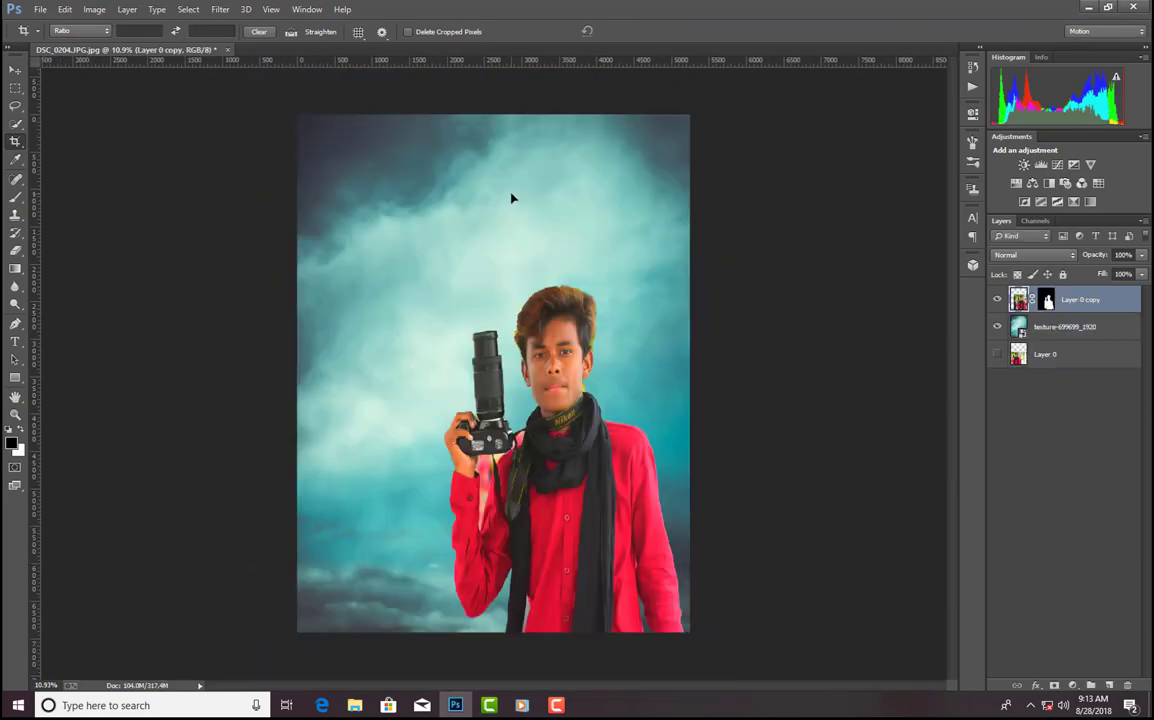
# - Refine Layer 0 copy's mask around the hair with a size 96 refine brush, and apply the mask permanently to the layer
pyautogui.scroll(10, 555, 285)
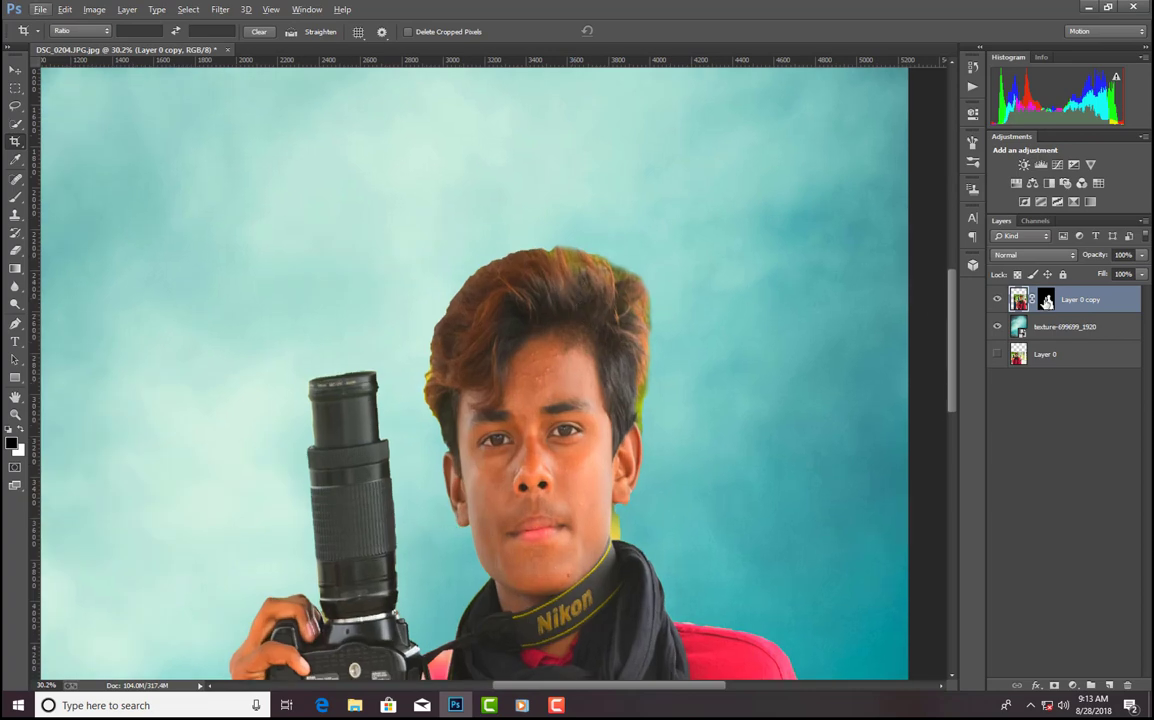
pyautogui.rightClick(1046, 301)
pyautogui.click(1046, 416)
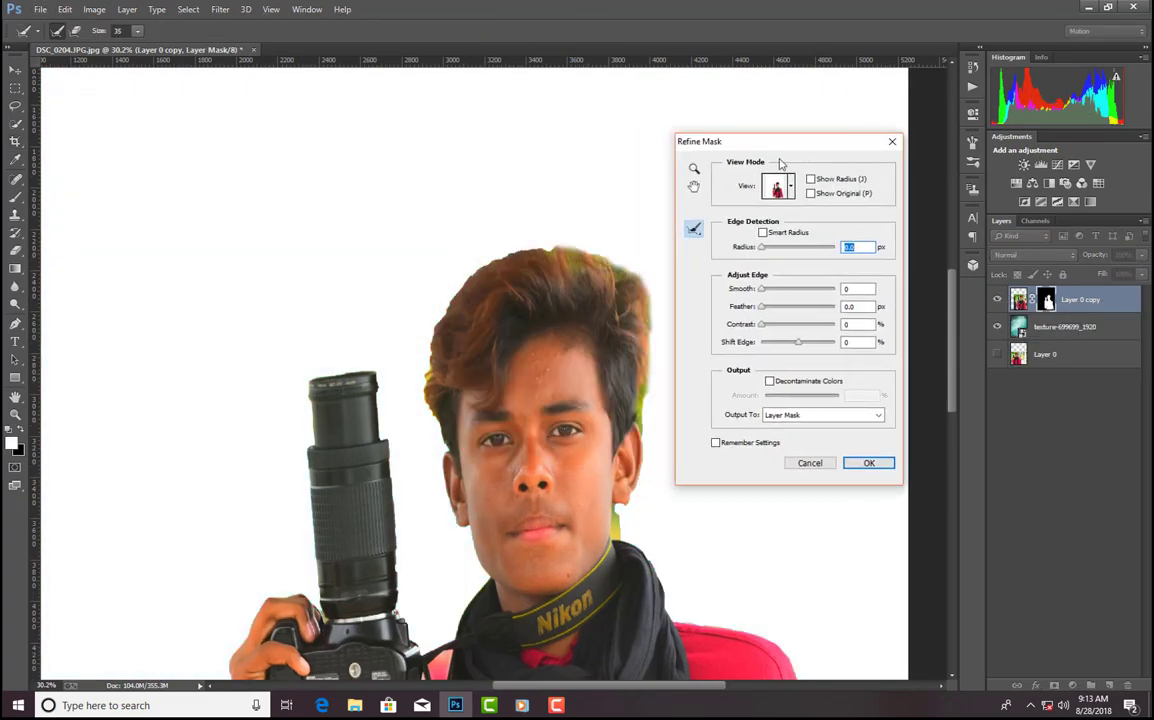
pyautogui.click(138, 31)
pyautogui.click(174, 46)
pyautogui.moveTo(430, 345); pyautogui.dragTo(447, 444)
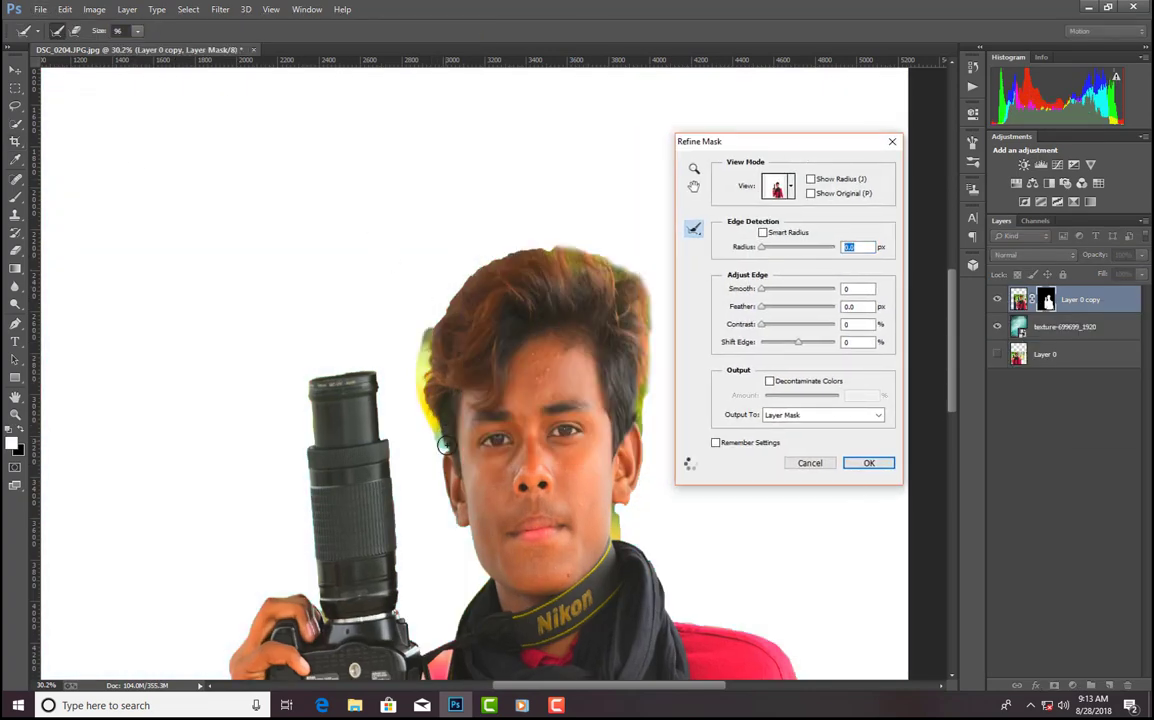
pyautogui.moveTo(431, 400)
pyautogui.mouseDown()
pyautogui.moveTo(450, 299)
pyautogui.moveTo(507, 251)
pyautogui.moveTo(581, 266)
pyautogui.mouseUp()
pyautogui.moveTo(642, 297)
pyautogui.mouseDown()
pyautogui.moveTo(645, 423)
pyautogui.moveTo(675, 481)
pyautogui.mouseUp()
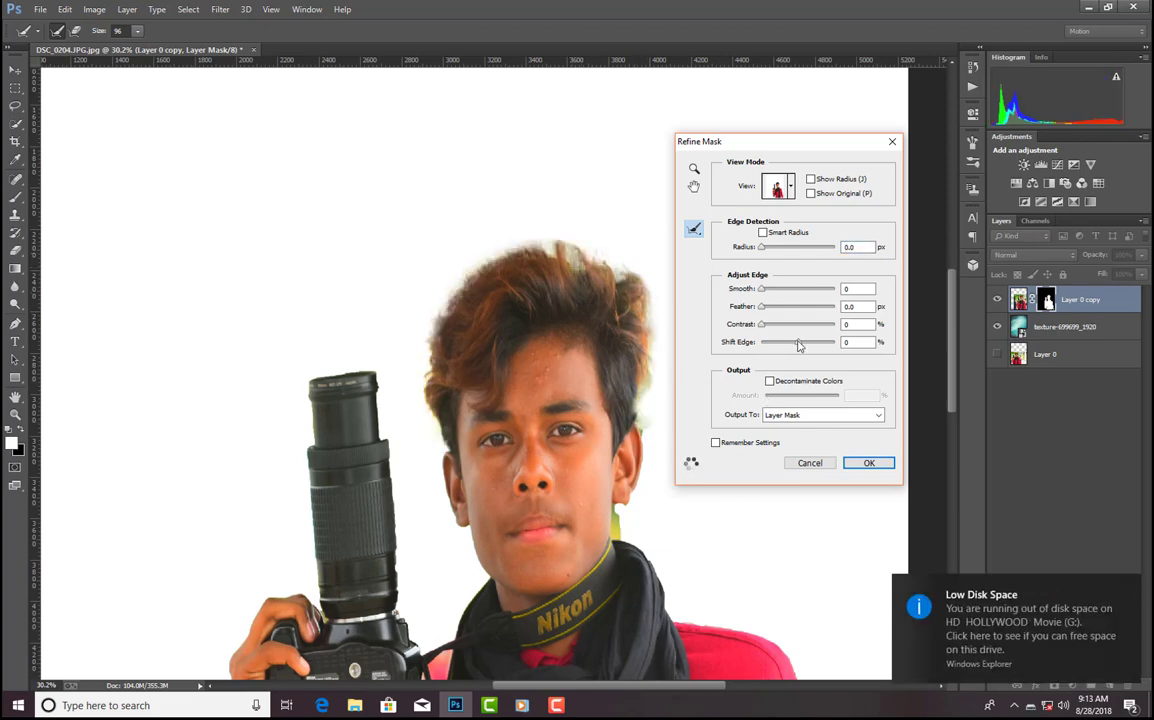
pyautogui.click(862, 466)
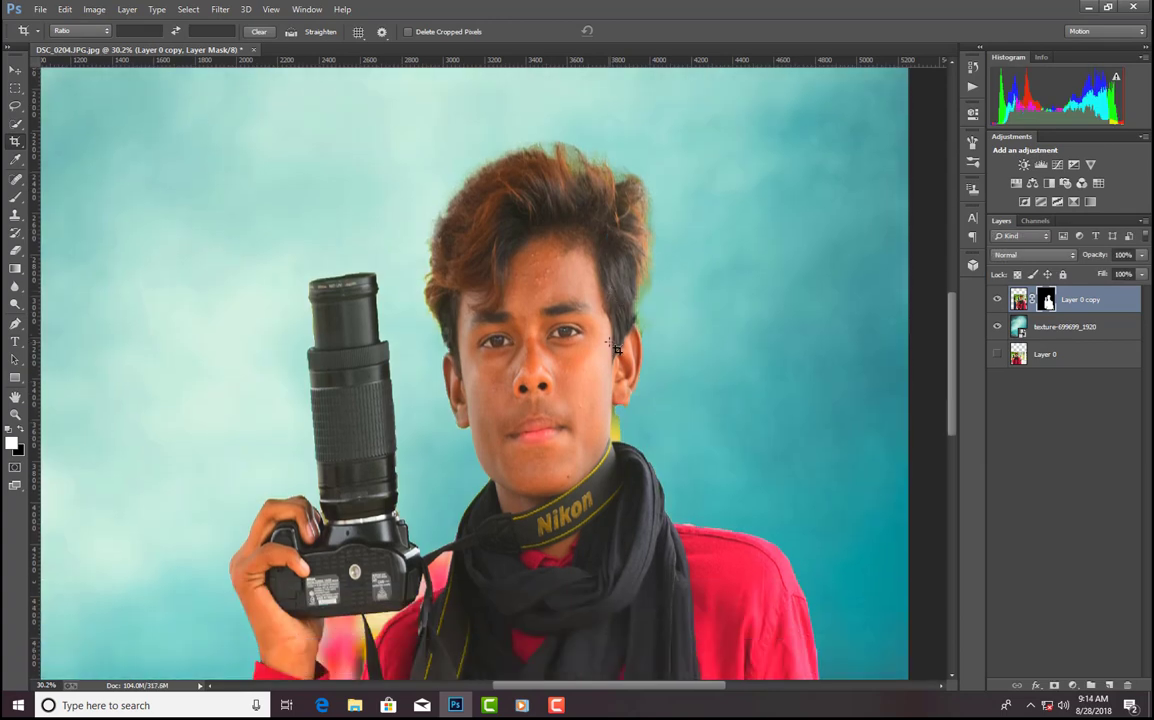
pyautogui.rightClick(1046, 299)
pyautogui.click(1043, 334)
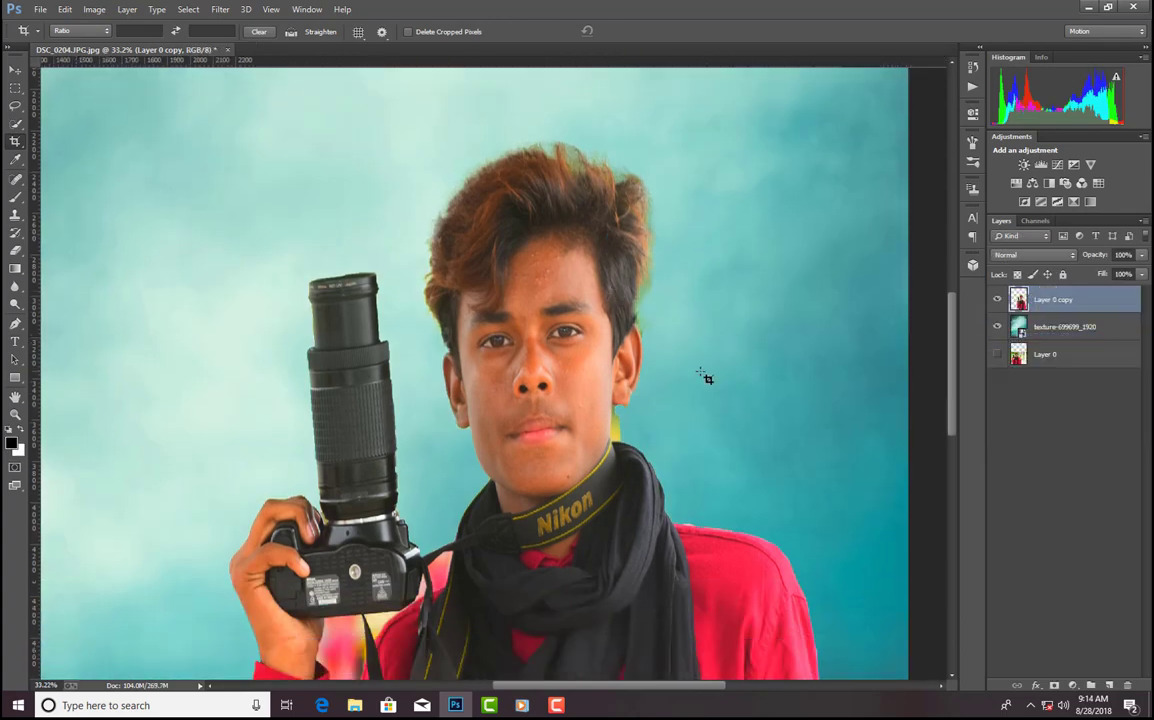
# - Try to erase the yellow-green patch between the ear and the scarf with a 35 px Eraser
pyautogui.scroll(2, 705, 376)
pyautogui.press('b')
pyautogui.scroll(2, 623, 363)
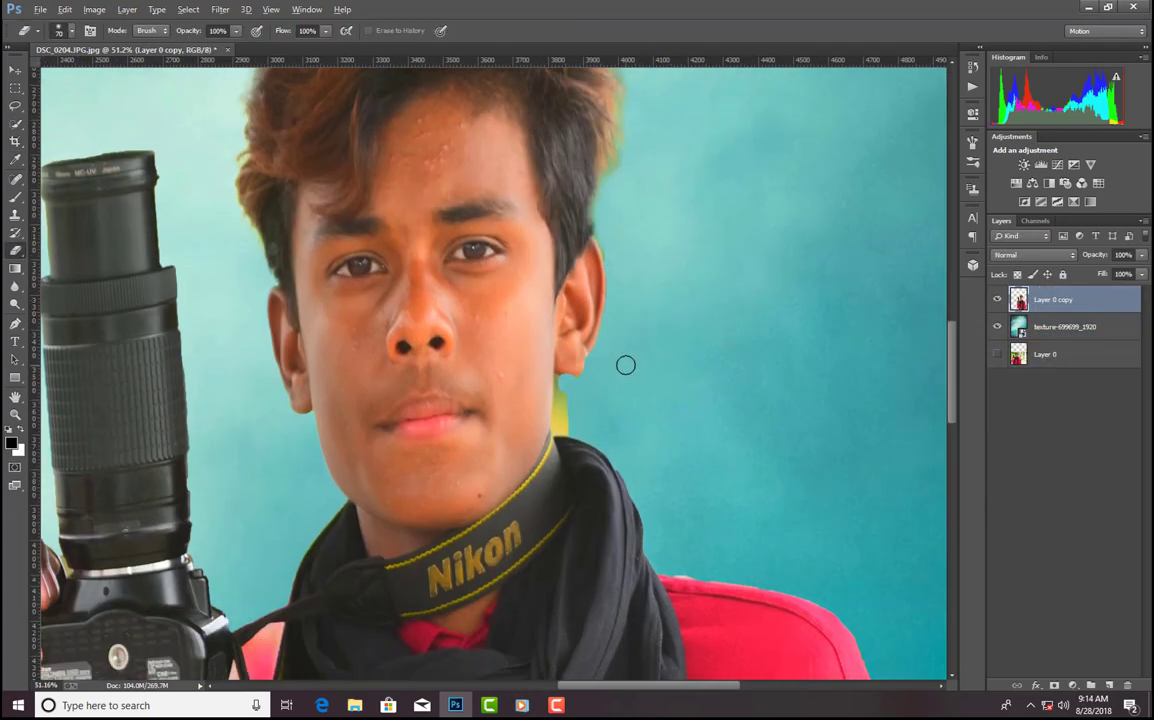
pyautogui.scroll(-3, 592, 242)
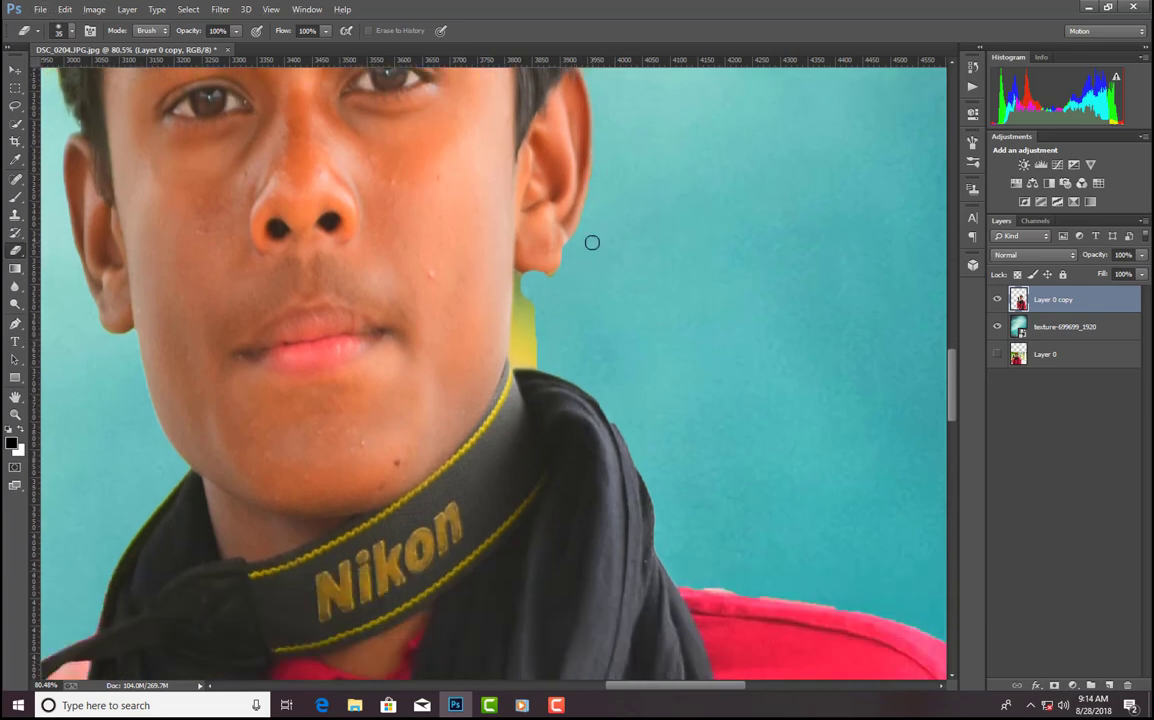
pyautogui.moveTo(519, 274)
pyautogui.mouseDown()
pyautogui.moveTo(514, 360)
pyautogui.moveTo(537, 366)
pyautogui.moveTo(520, 323)
pyautogui.moveTo(542, 357)
pyautogui.mouseUp()
pyautogui.hotkey('ctrl', 'z')
# - Erase the leftover fringe along the camera lens and the scarf's outer edge with a 9 to 10 px Eraser
pyautogui.scroll(-1, 571, 328)
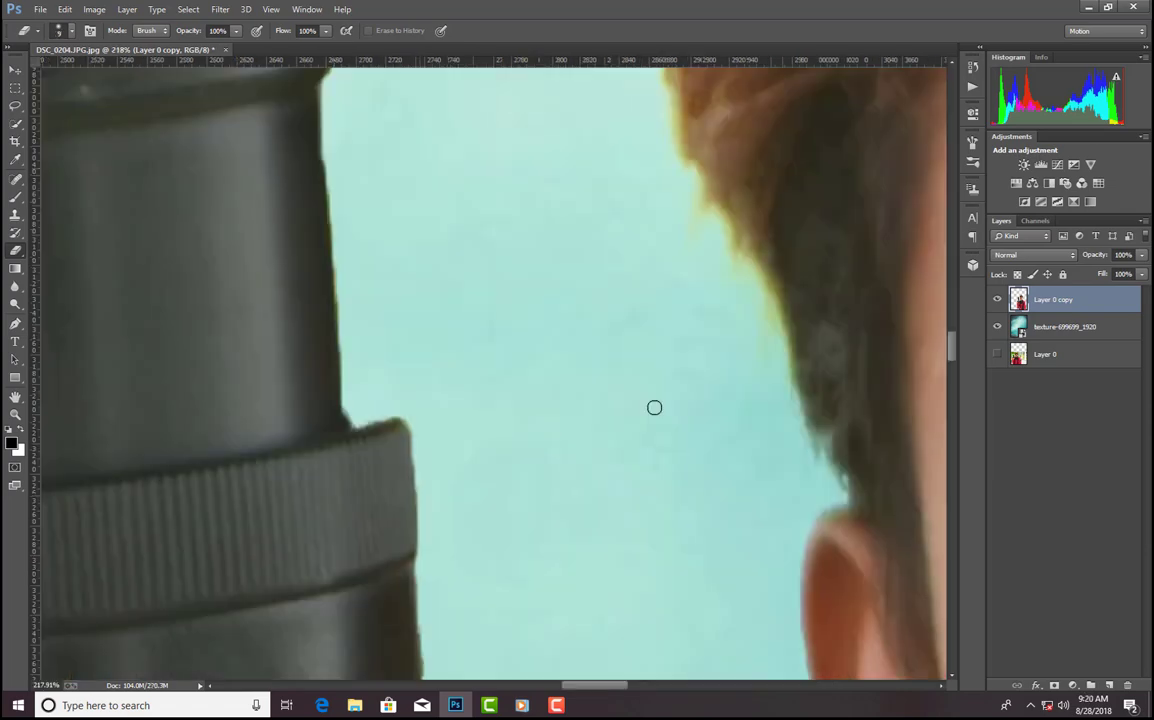
pyautogui.scroll(-10, 416, 434)
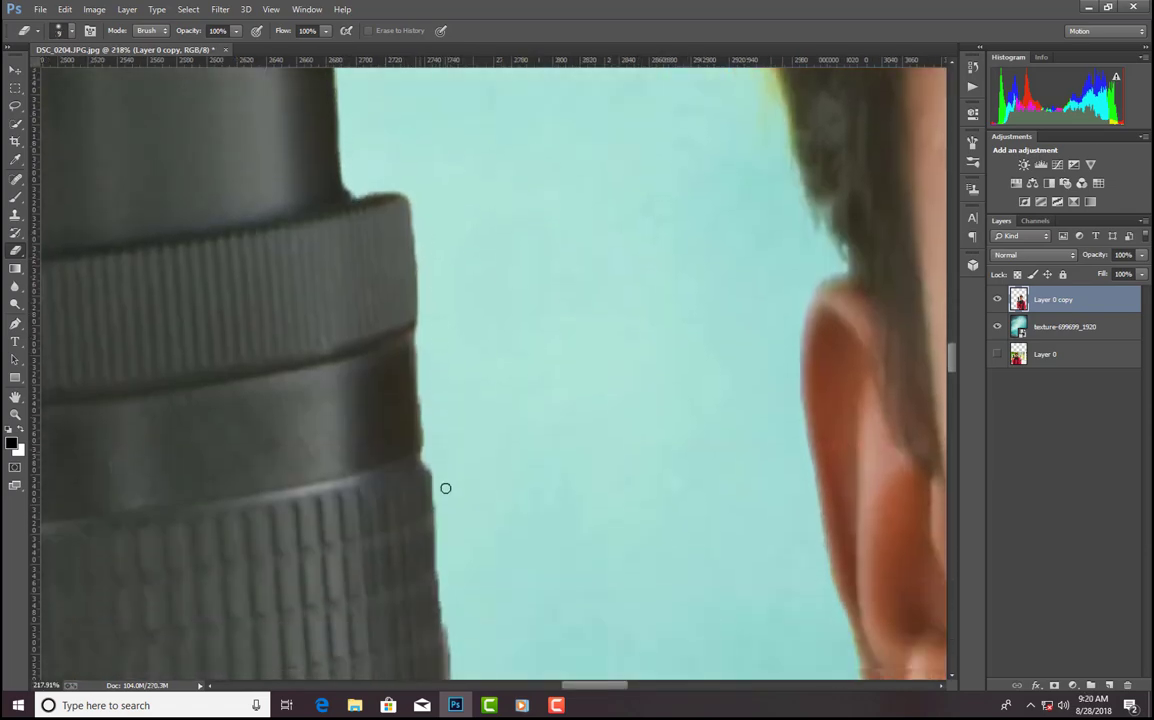
pyautogui.scroll(-10, 510, 547)
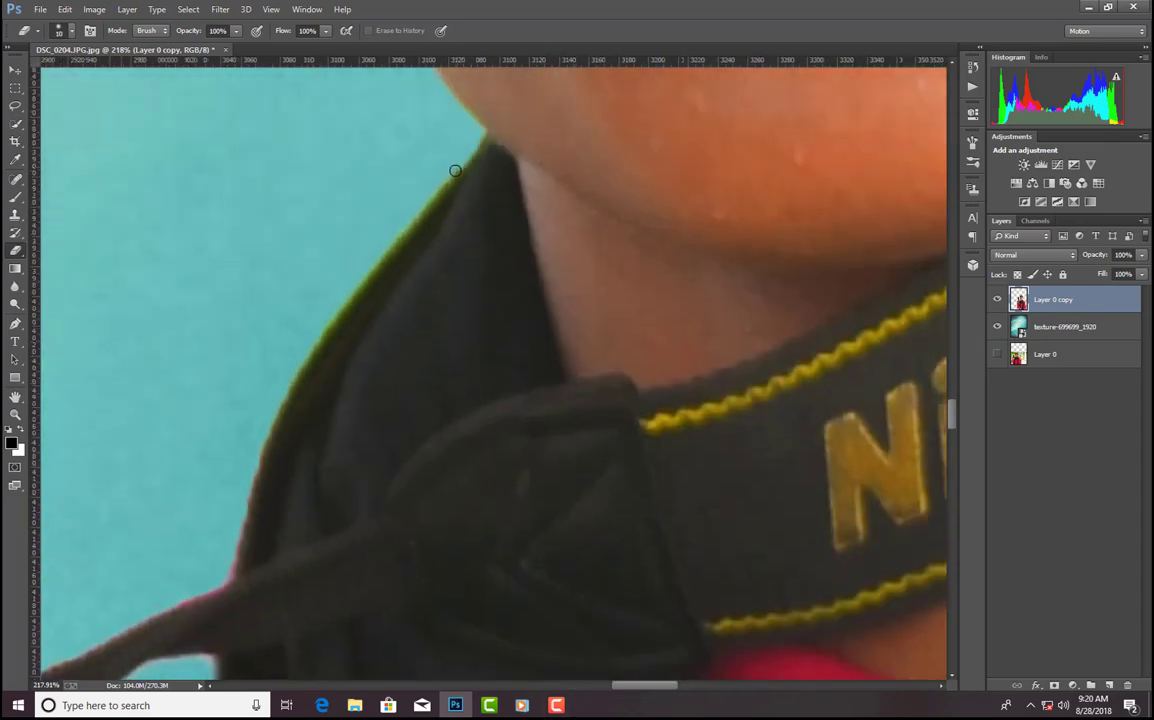
pyautogui.scroll(-1, 340, 280)
pyautogui.scroll(-1, 225, 412)
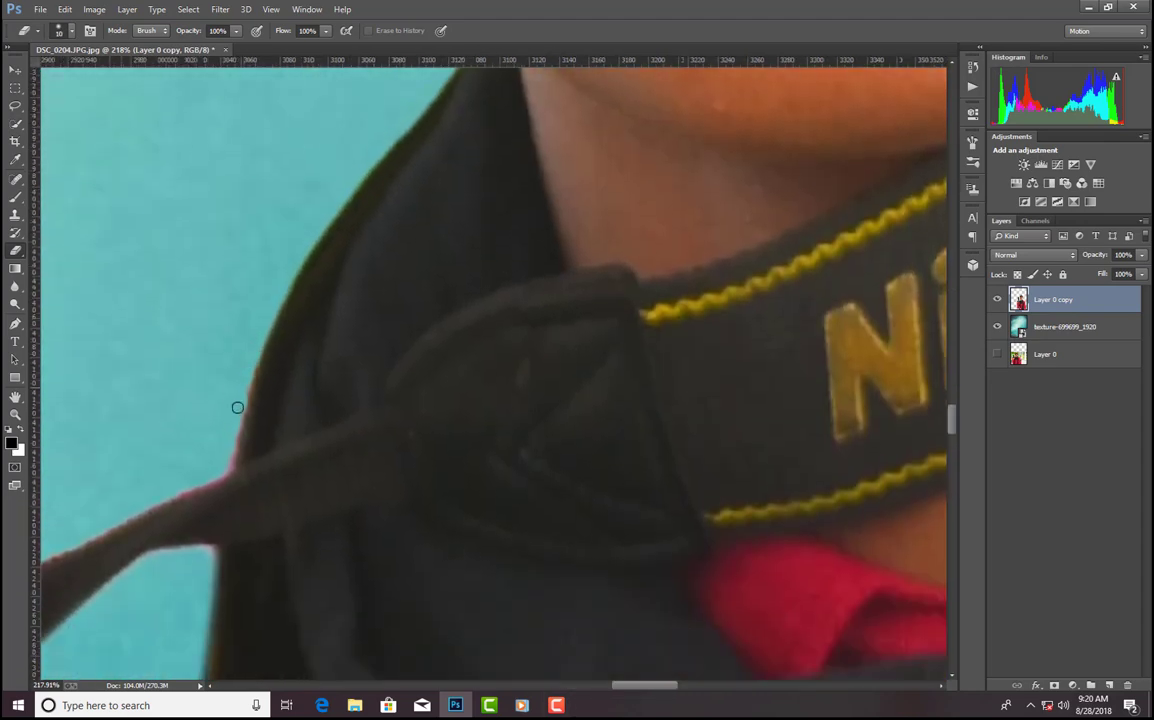
pyautogui.scroll(-3, 168, 410)
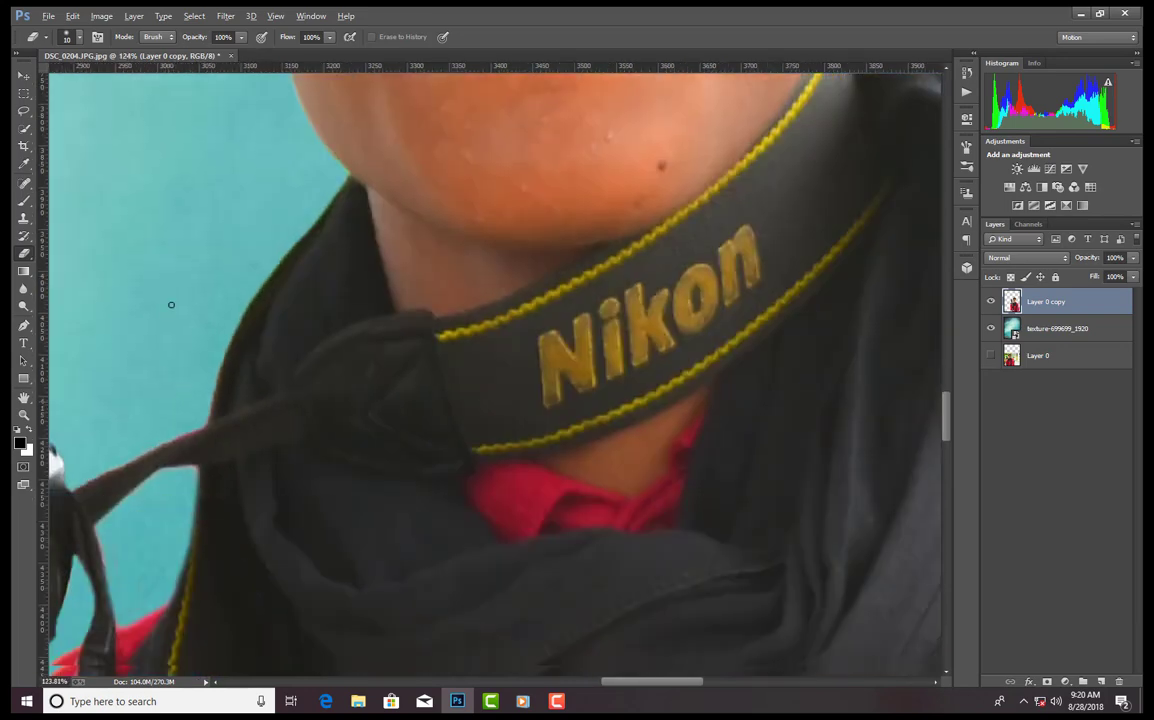
# - Clean up the cutout's edge along the jaw and the camera-side ear with a 10 px Eraser
pyautogui.scroll(3, 171, 265)
pyautogui.scroll(2, 170, 250)
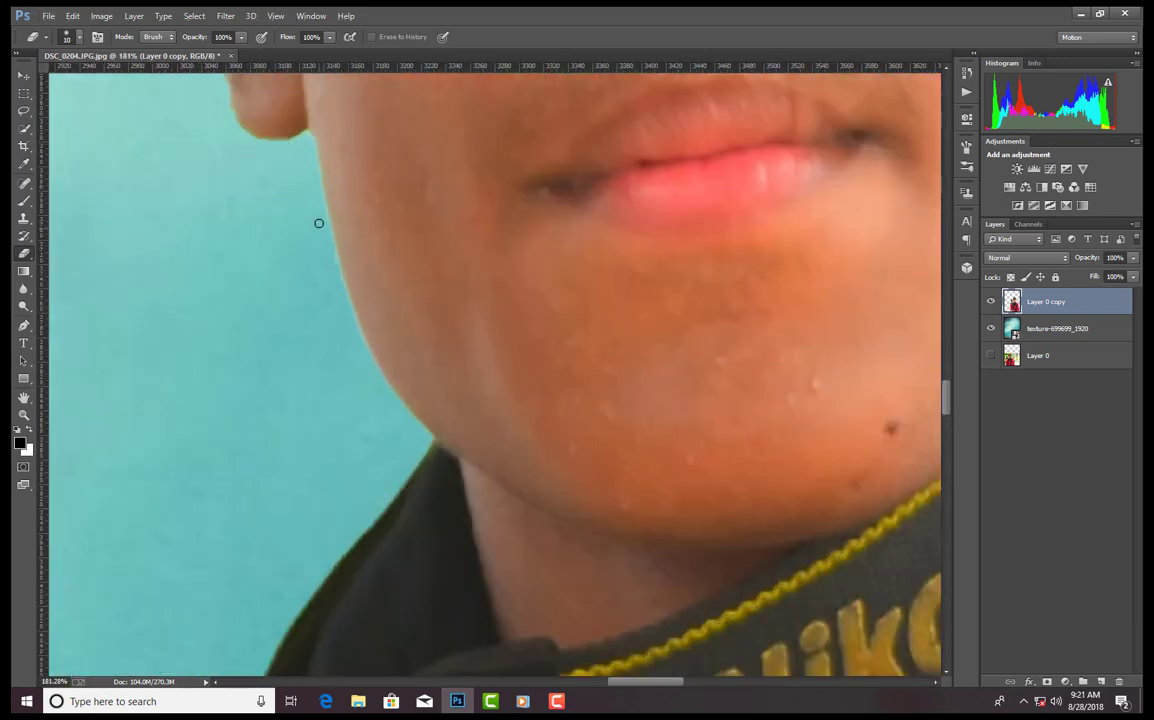
pyautogui.scroll(4, 217, 281)
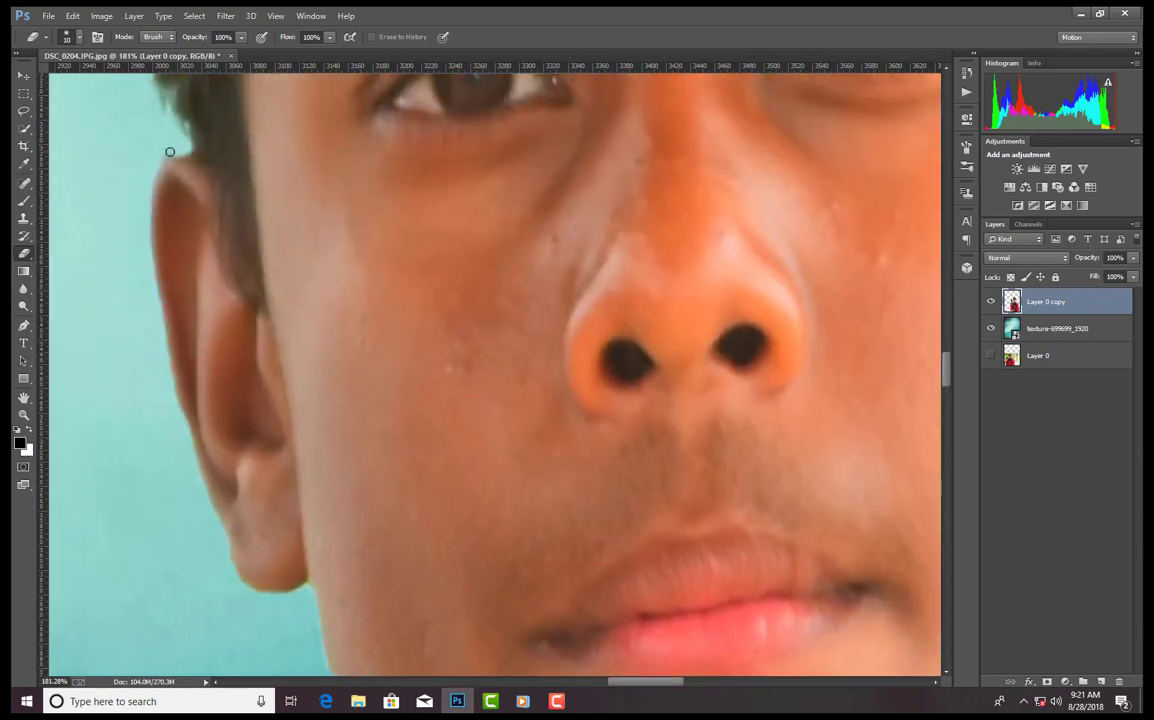
pyautogui.scroll(-12, 346, 297)
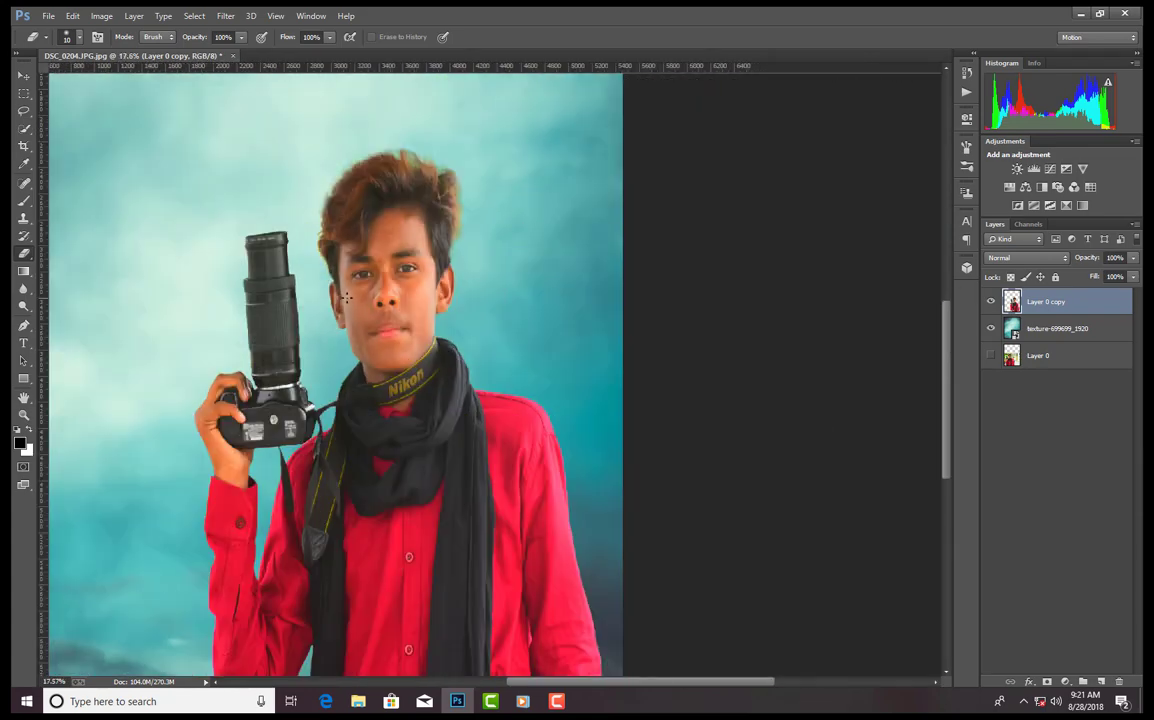
pyautogui.click(24, 289)
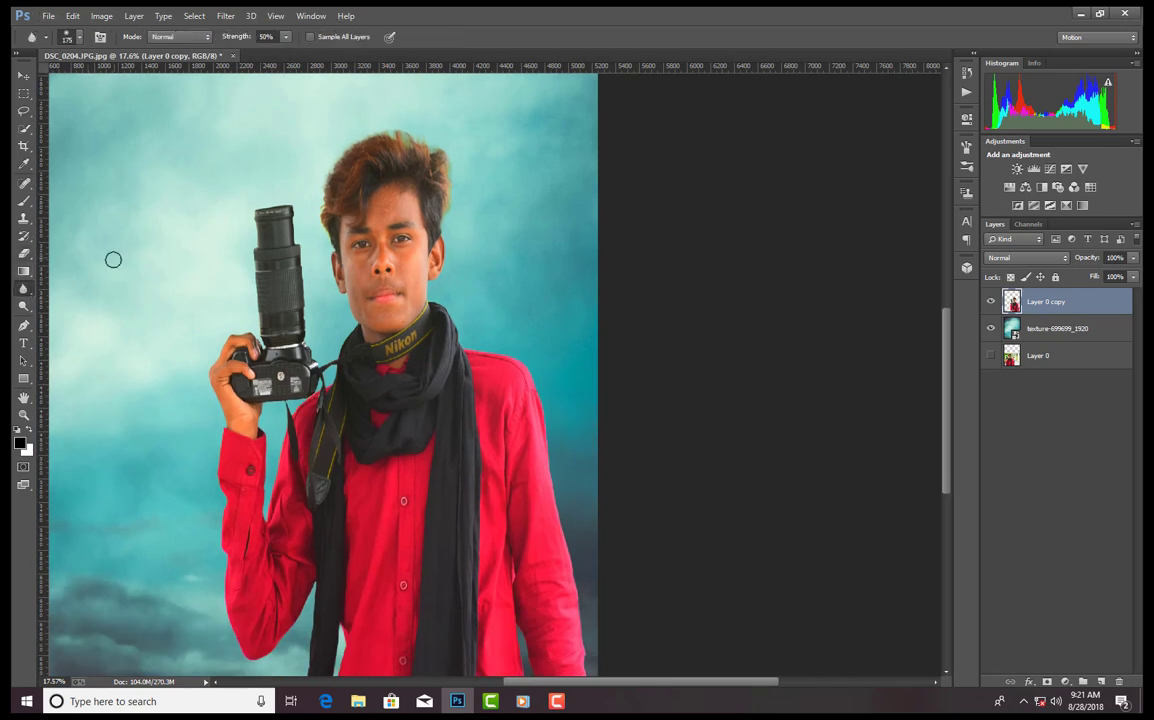
pyautogui.scroll(5, 398, 267)
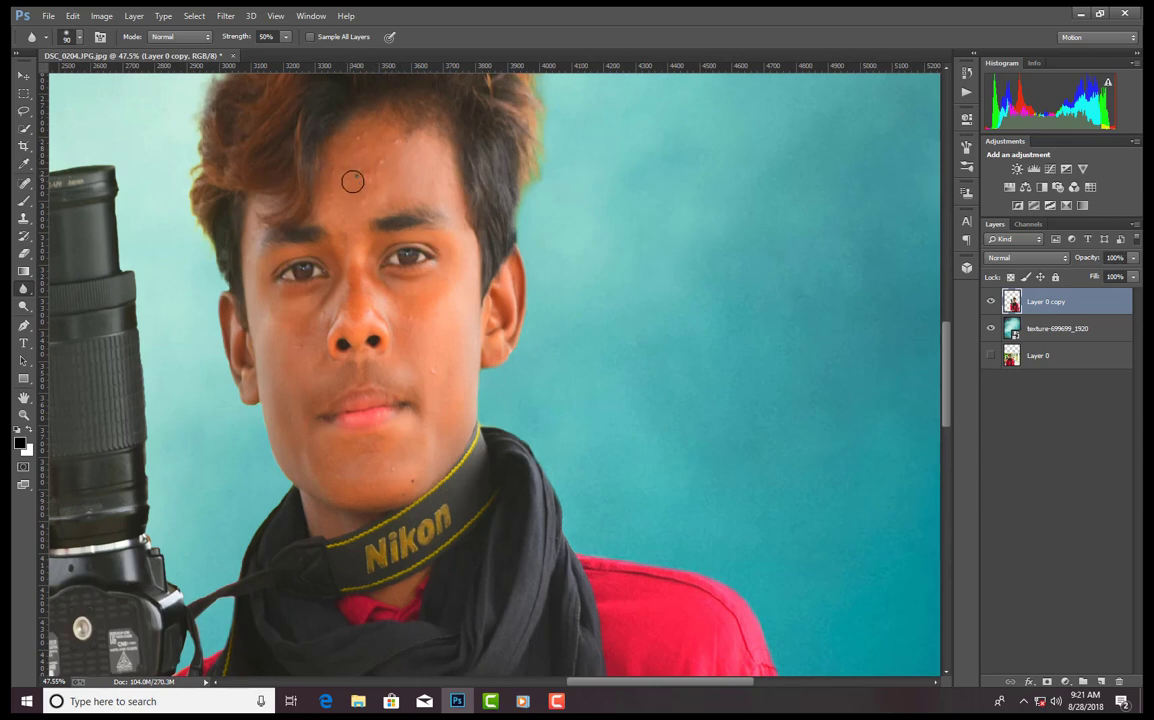
pyautogui.rightClick(354, 183)
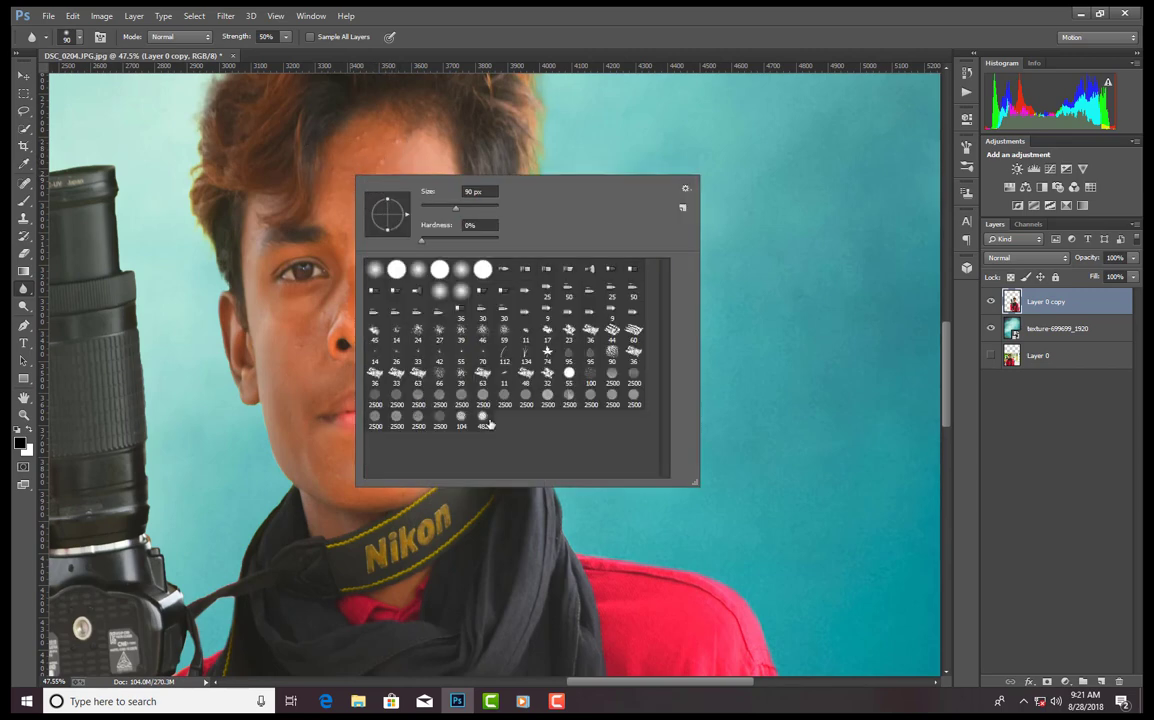
pyautogui.click(484, 419)
pyautogui.moveTo(451, 206); pyautogui.dragTo(449, 204)
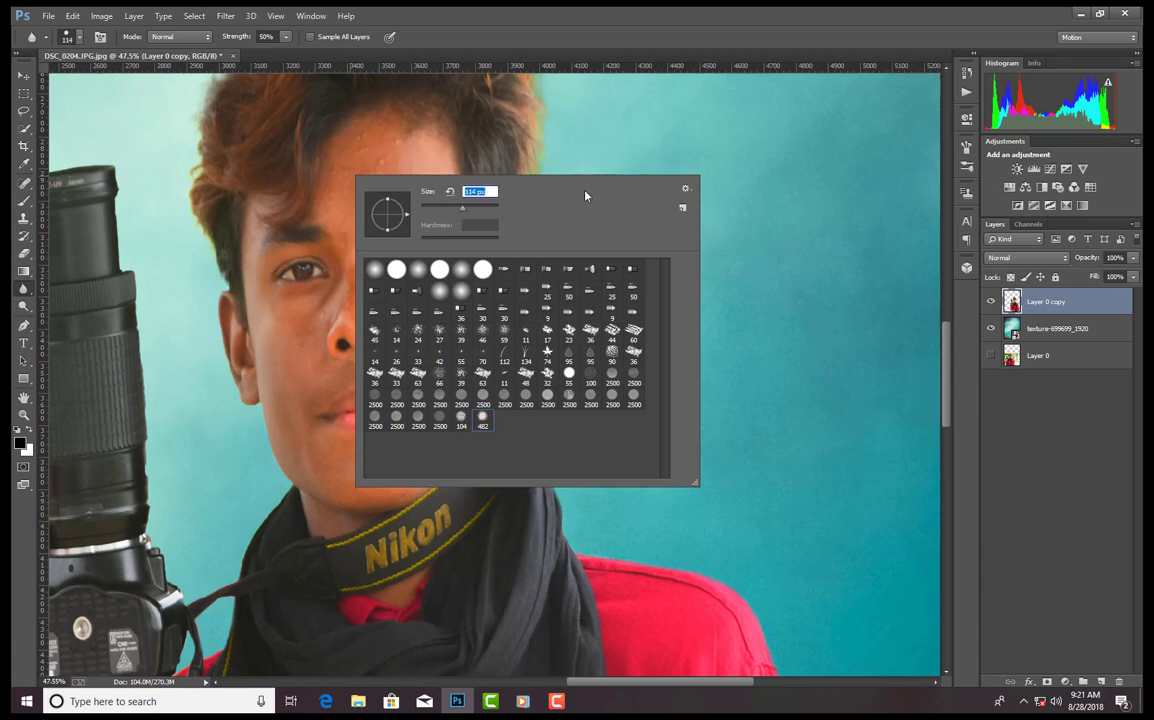
pyautogui.press('Return')
# - Smooth the skin on the forehead, nose and cheeks with the Smudge tool at 100 px and 10% strength
pyautogui.rightClick(24, 288)
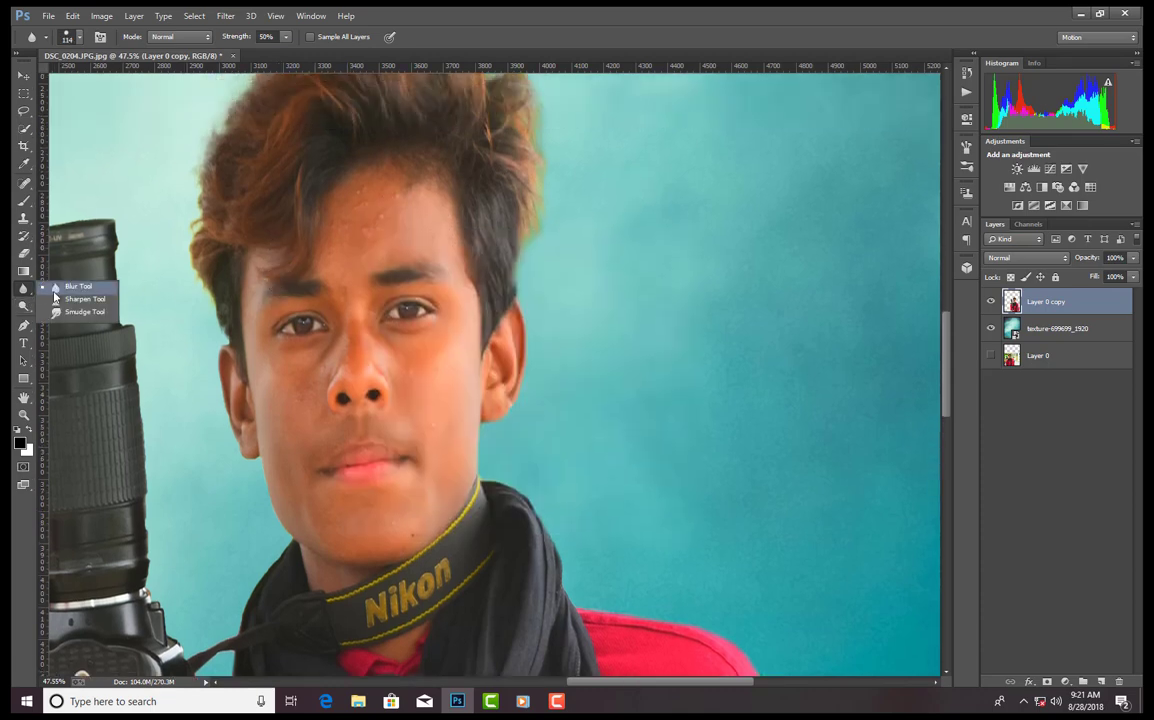
pyautogui.click(82, 311)
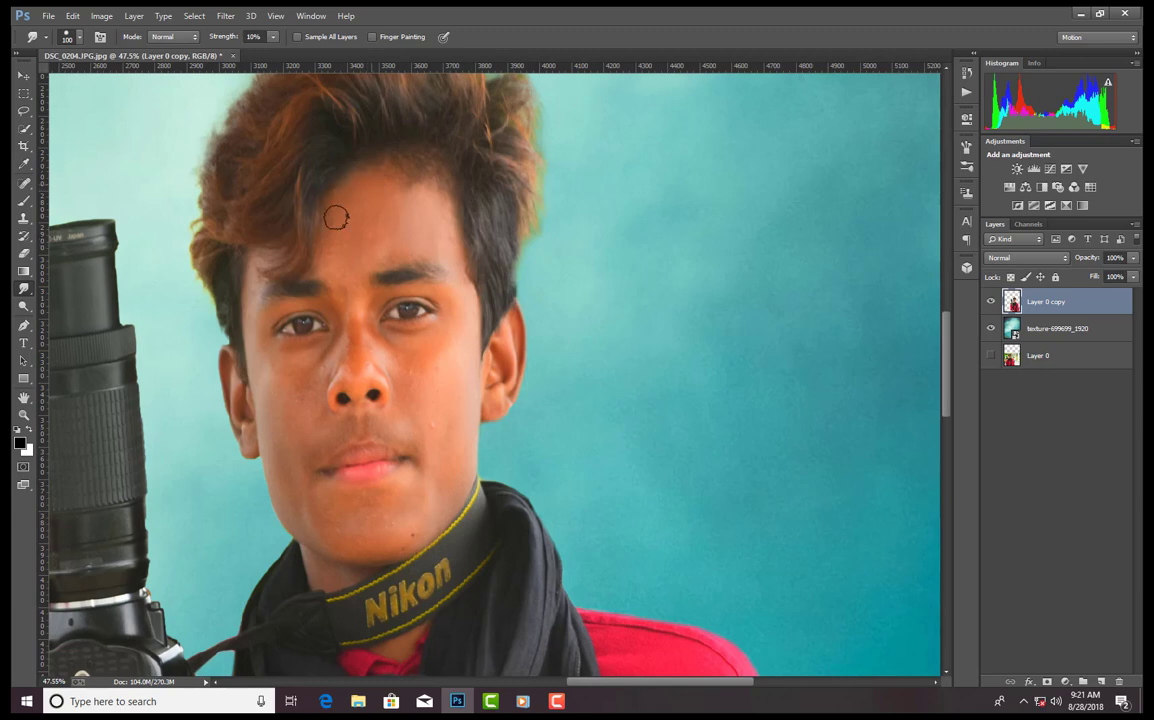
pyautogui.scroll(-2, 332, 262)
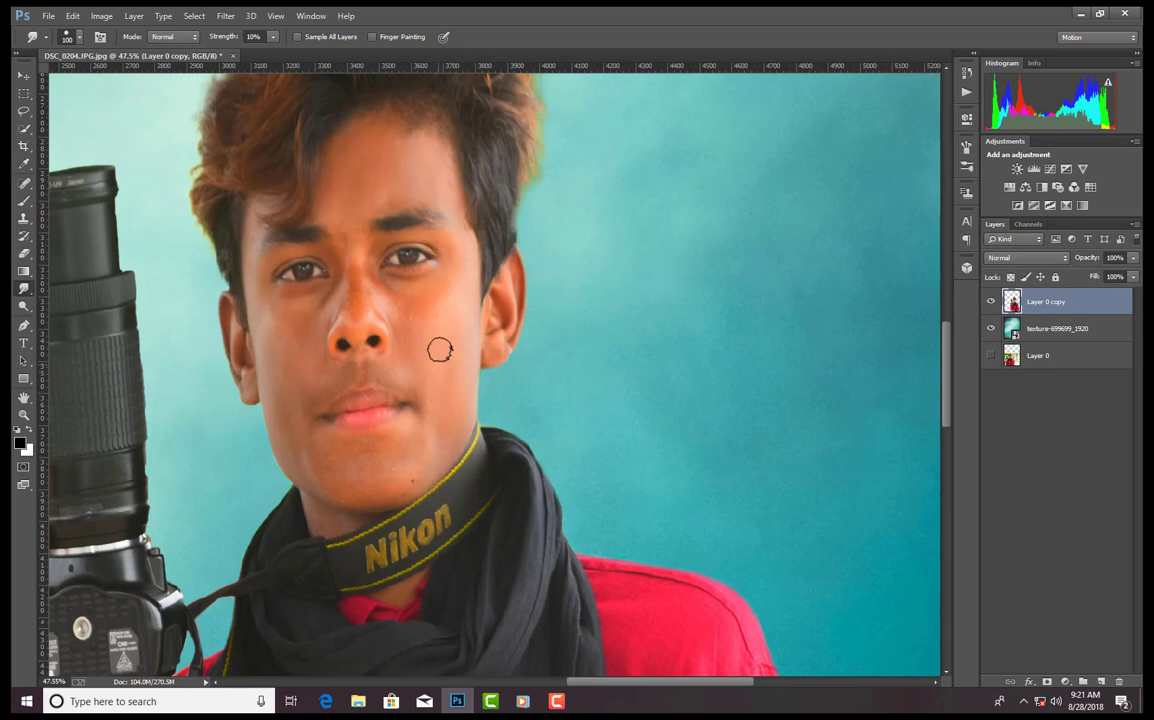
pyautogui.scroll(-2, 455, 382)
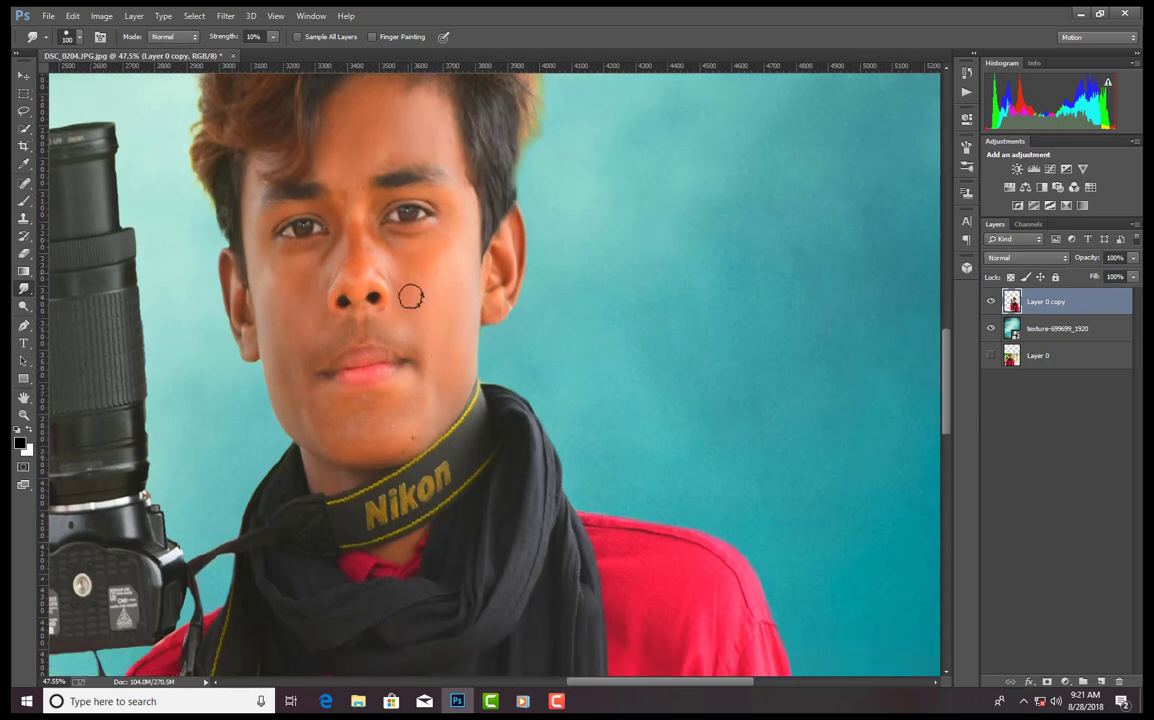
# - Smudge the skin of the chin, jaw, neck and ear smooth at 10% strength
pyautogui.scroll(-2, 411, 296)
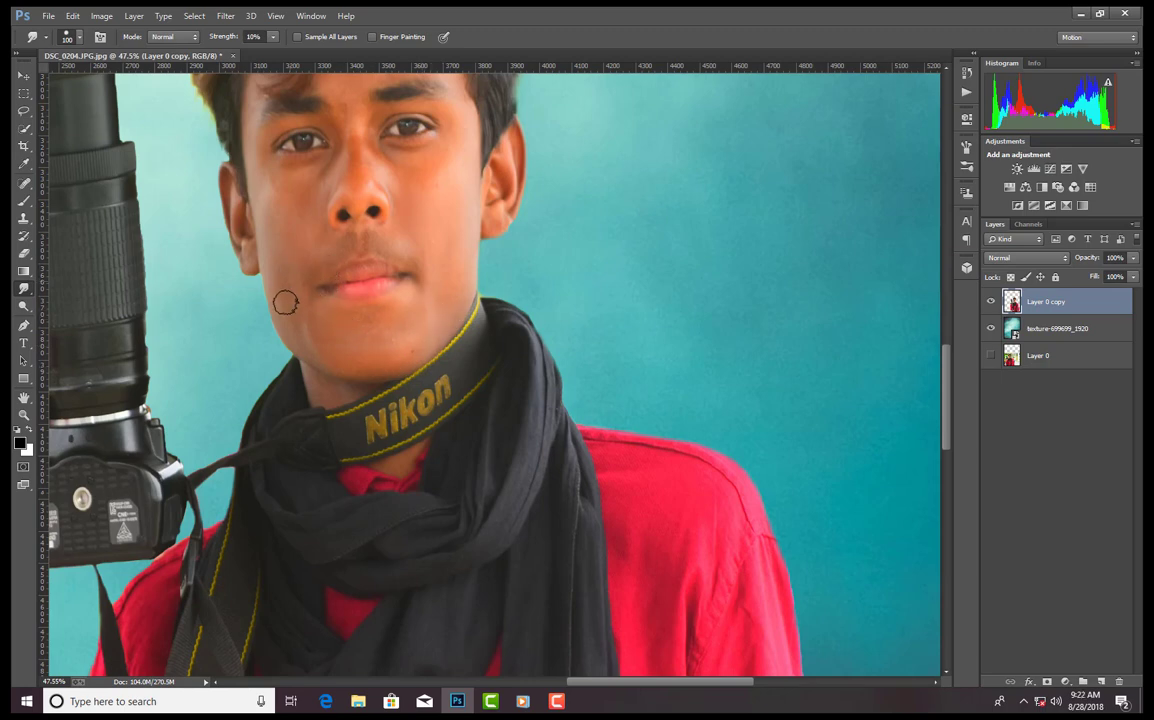
pyautogui.scroll(-2, 428, 266)
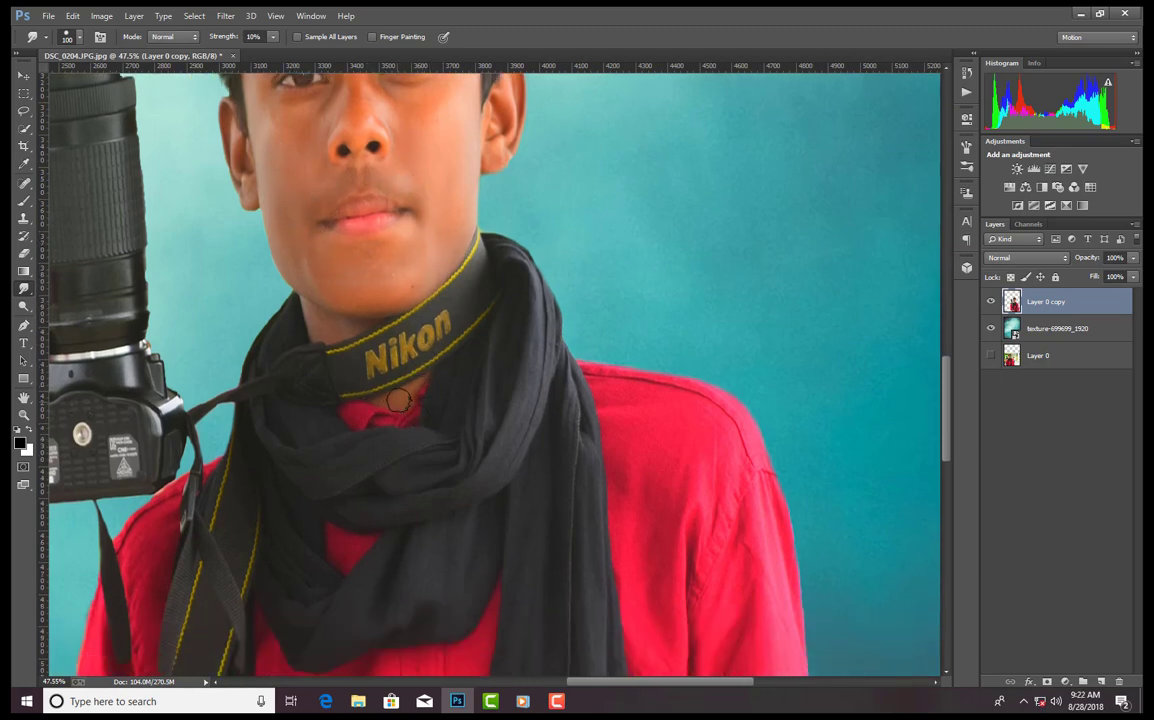
pyautogui.scroll(2, 391, 299)
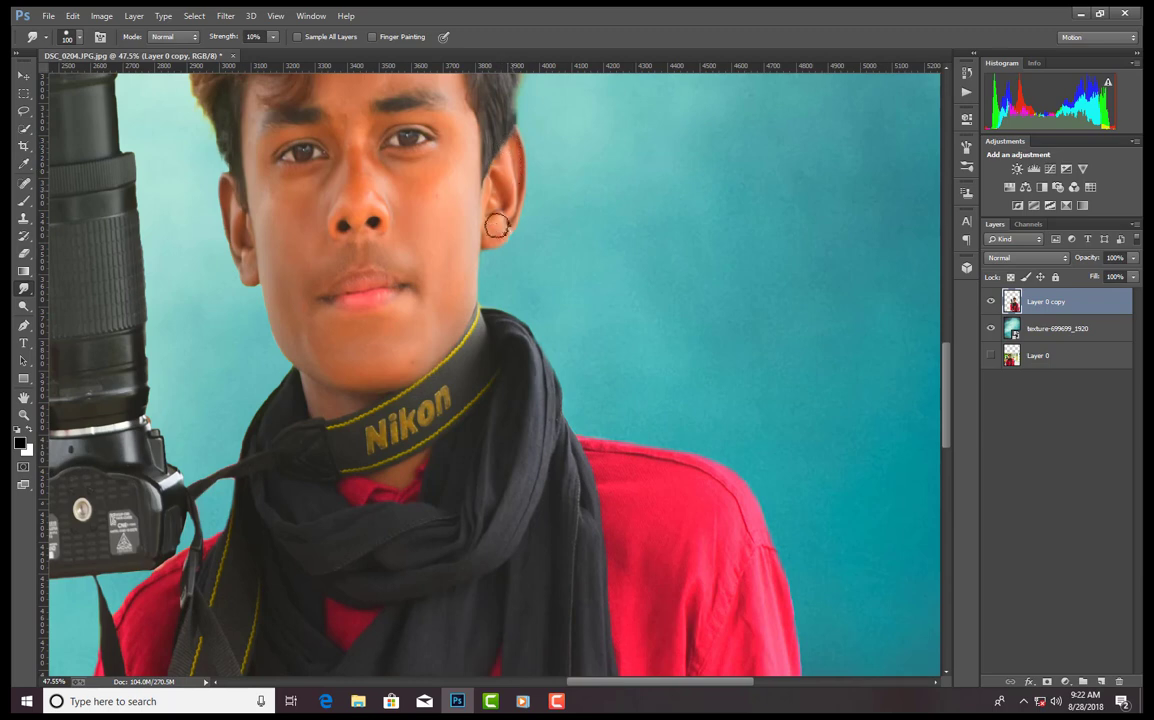
# - Smudge the skin of the hand and wrist holding the camera at 100 px and 10% strength
pyautogui.scroll(-2, 237, 425)
pyautogui.scroll(-5, 238, 340)
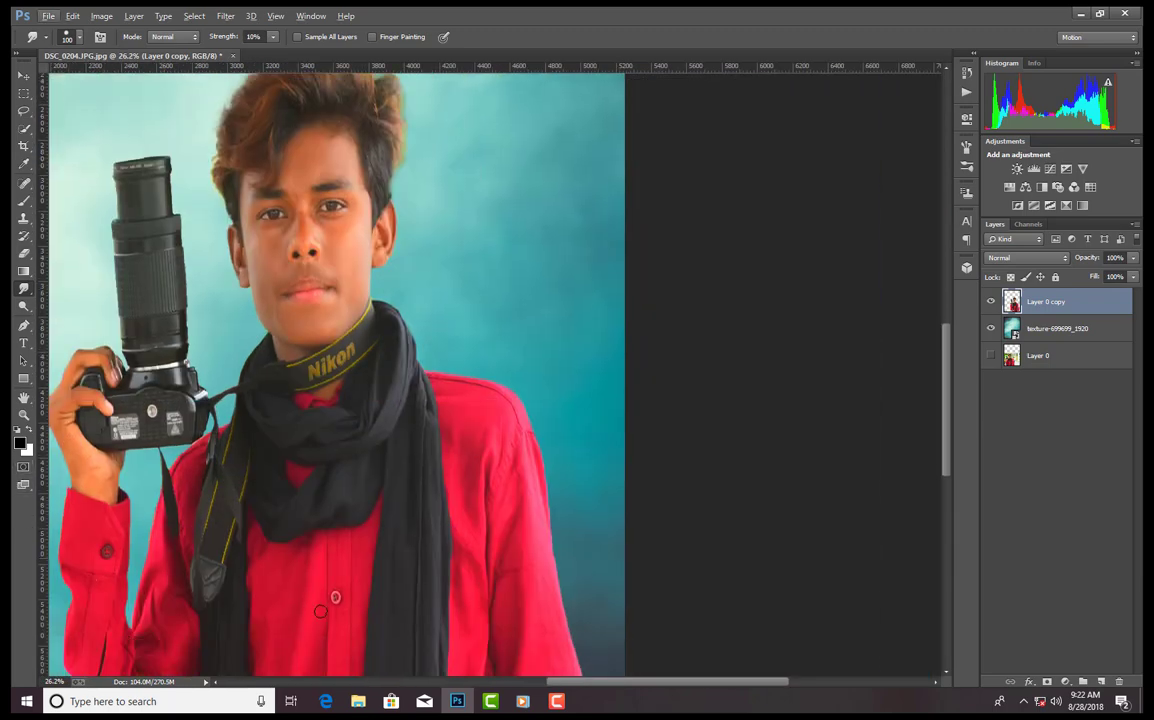
pyautogui.scroll(5, 265, 378)
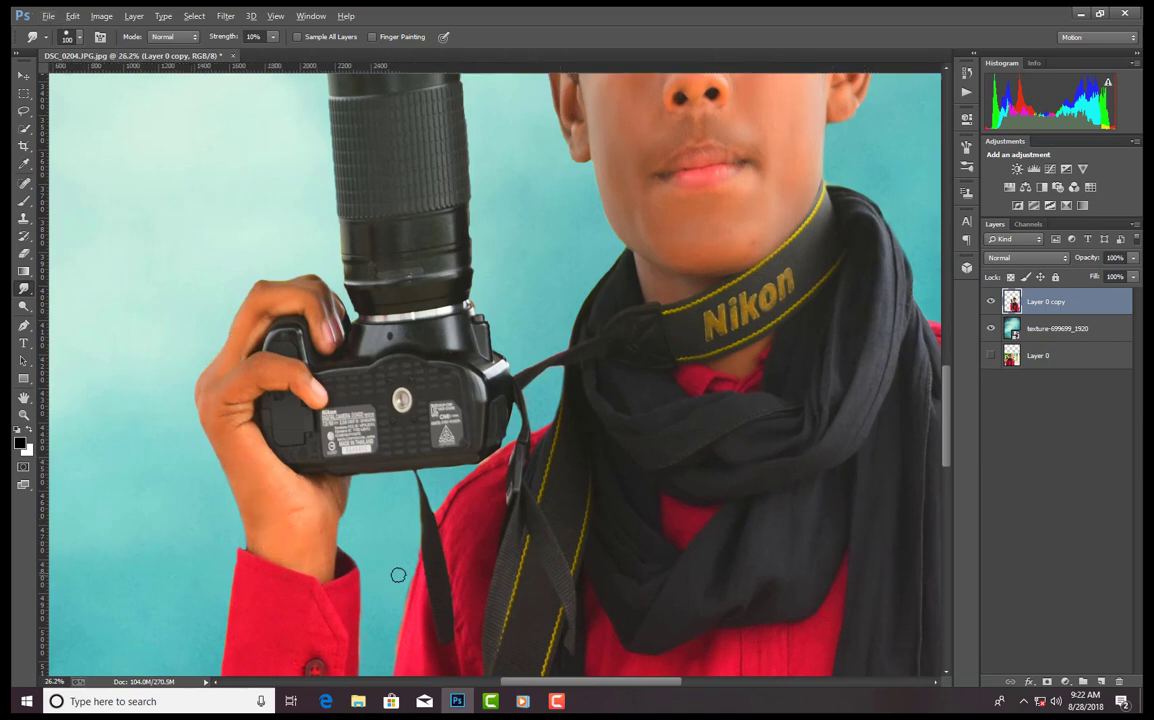
pyautogui.scroll(-5, 399, 571)
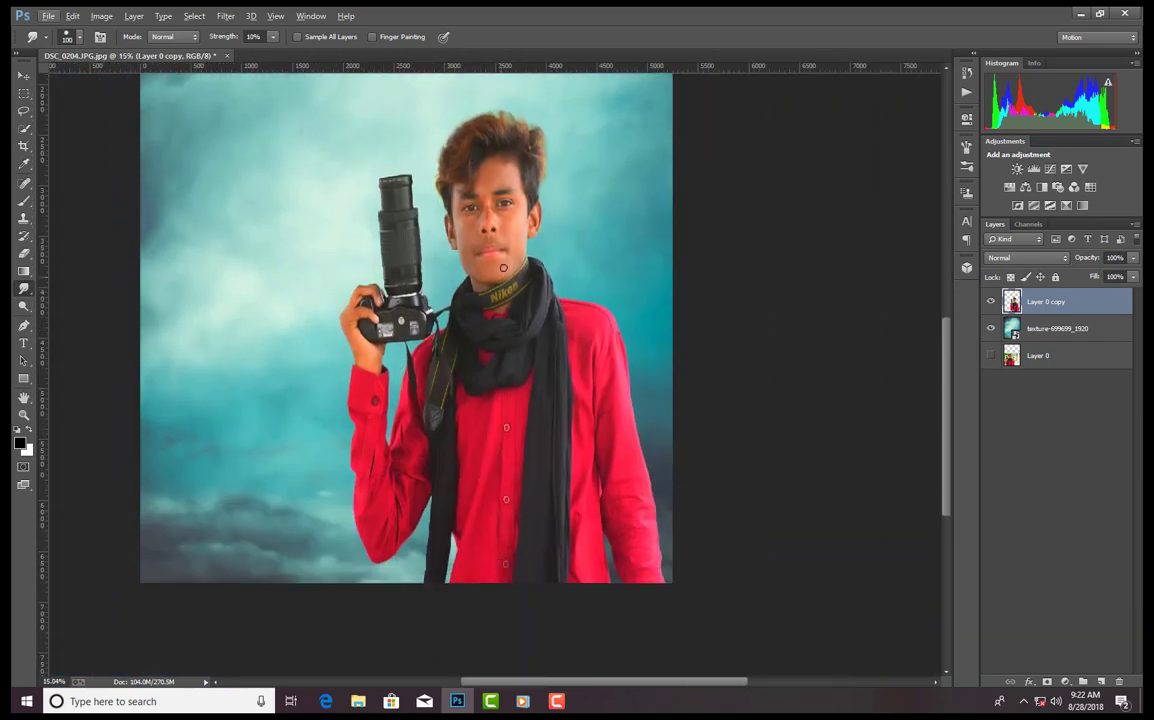
# - Smudge the hair outward on the side away from the camera, using a speckled 153 px brush at 62% strength
pyautogui.scroll(5, 505, 190)
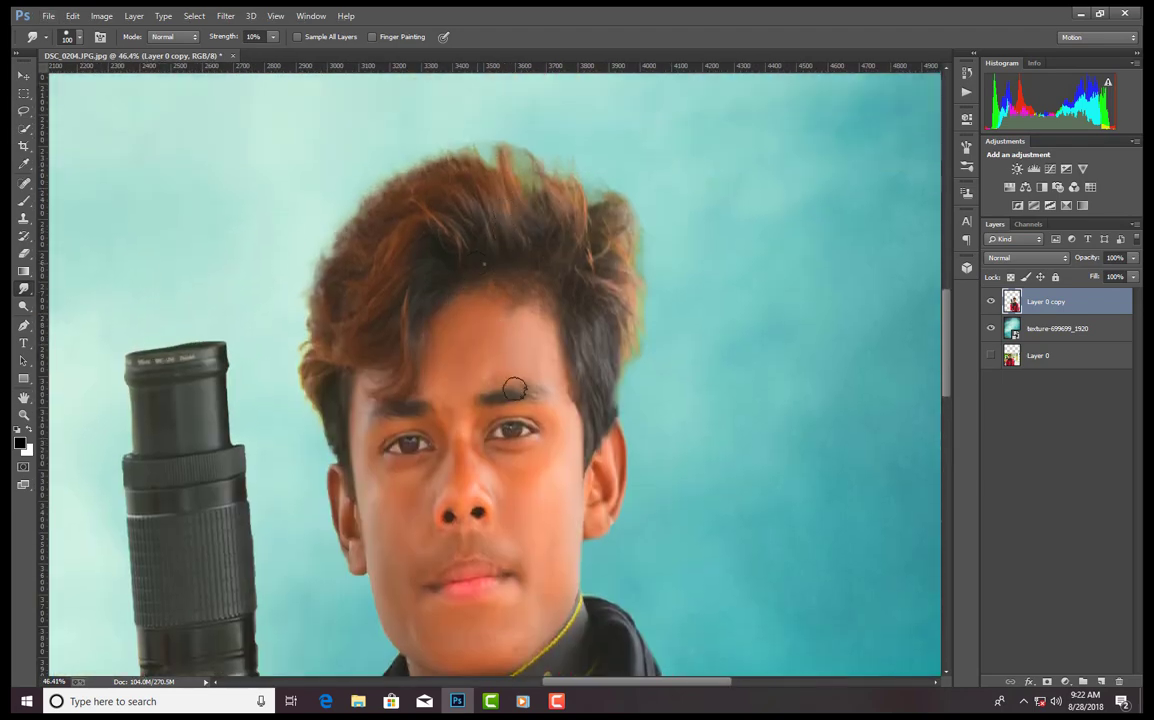
pyautogui.rightClick(514, 389)
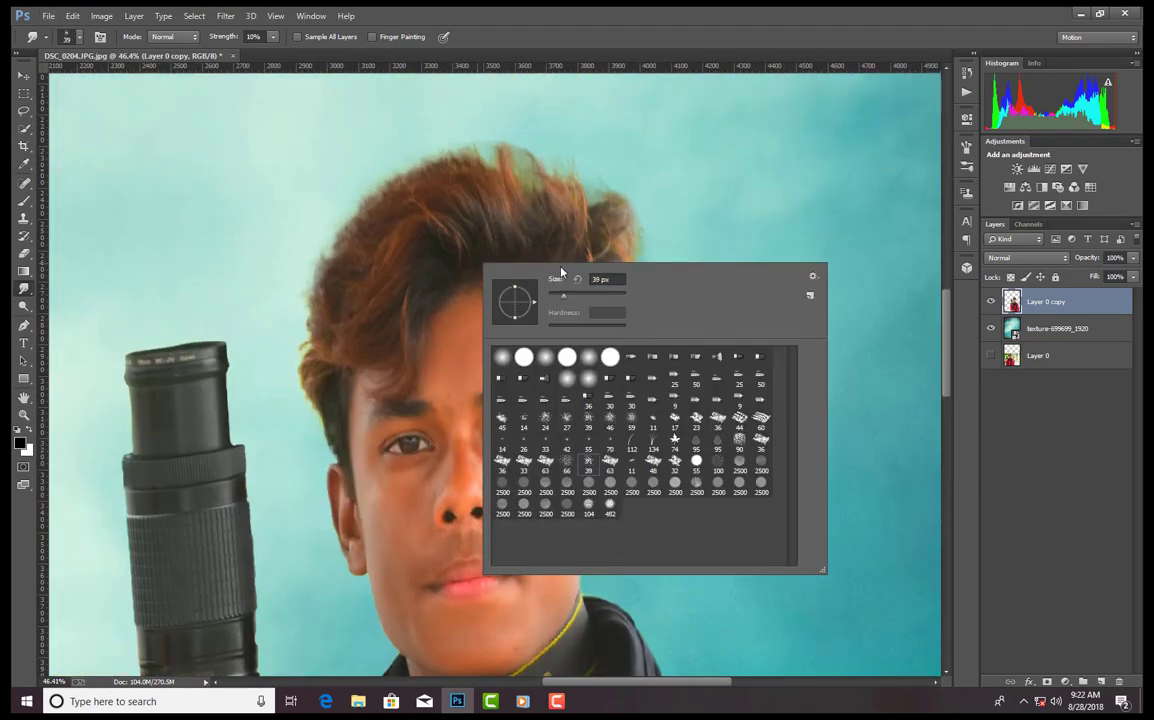
pyautogui.press('Return')
pyautogui.click(273, 36)
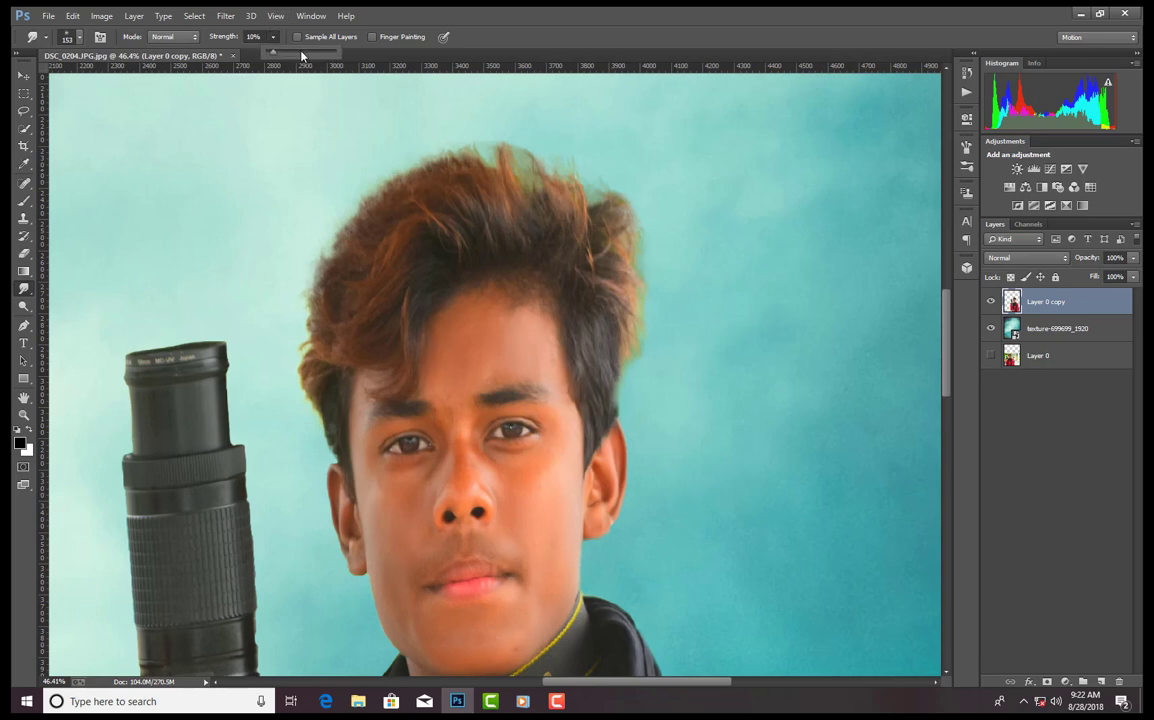
pyautogui.moveTo(250, 50); pyautogui.dragTo(305, 50)
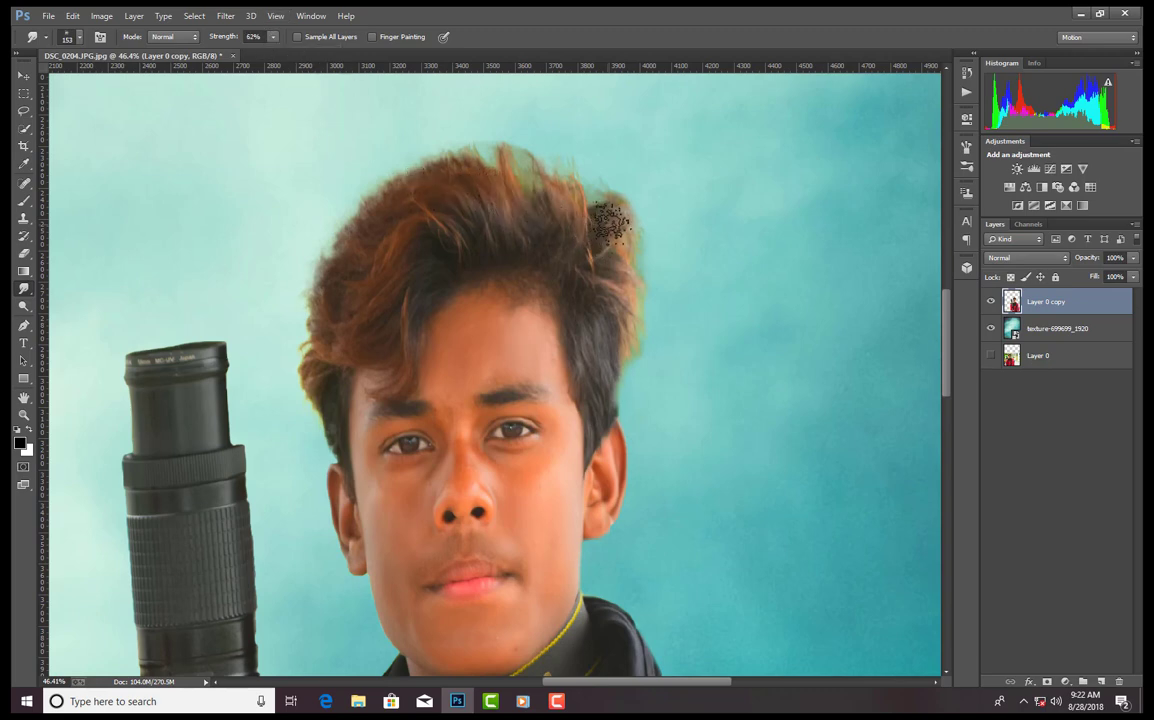
pyautogui.moveTo(617, 258)
pyautogui.mouseDown()
pyautogui.moveTo(636, 285)
pyautogui.moveTo(624, 358)
pyautogui.moveTo(615, 310)
pyautogui.moveTo(632, 355)
pyautogui.moveTo(630, 293)
pyautogui.mouseUp()
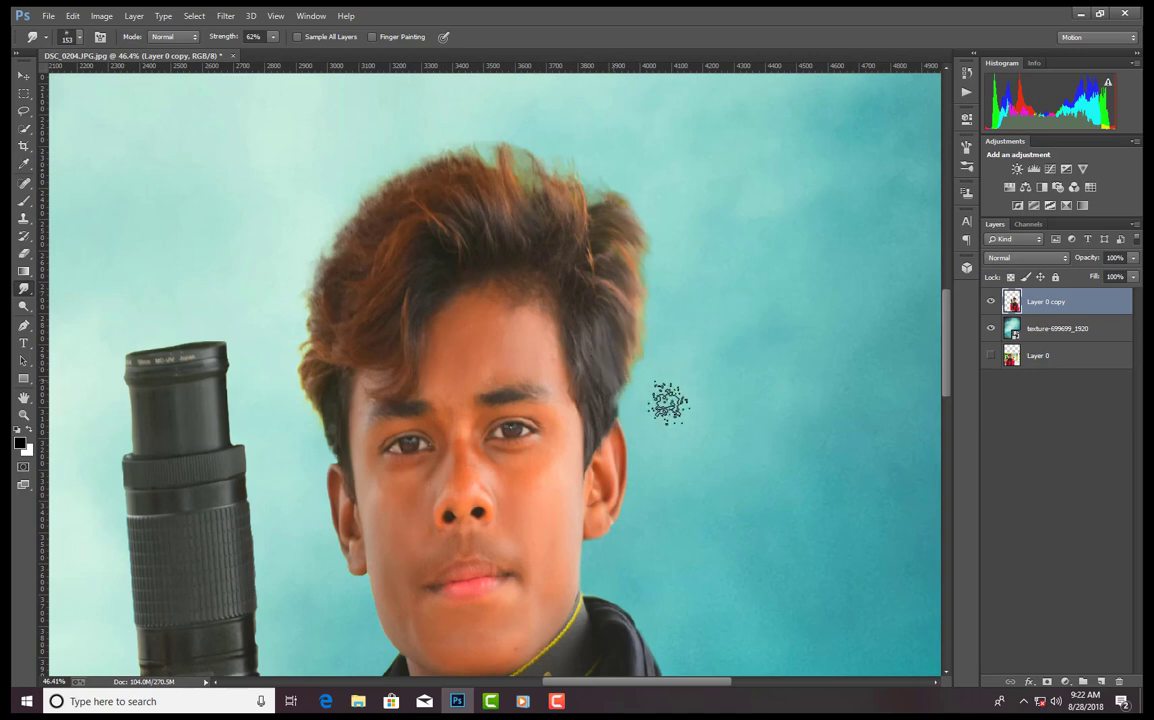
# - Smudge the hair into soft strands across the top of the head and down the camera side
pyautogui.moveTo(580, 210)
pyautogui.mouseDown()
pyautogui.moveTo(541, 193)
pyautogui.moveTo(507, 155)
pyautogui.moveTo(545, 183)
pyautogui.moveTo(523, 149)
pyautogui.moveTo(500, 180)
pyautogui.moveTo(443, 160)
pyautogui.moveTo(455, 175)
pyautogui.mouseUp()
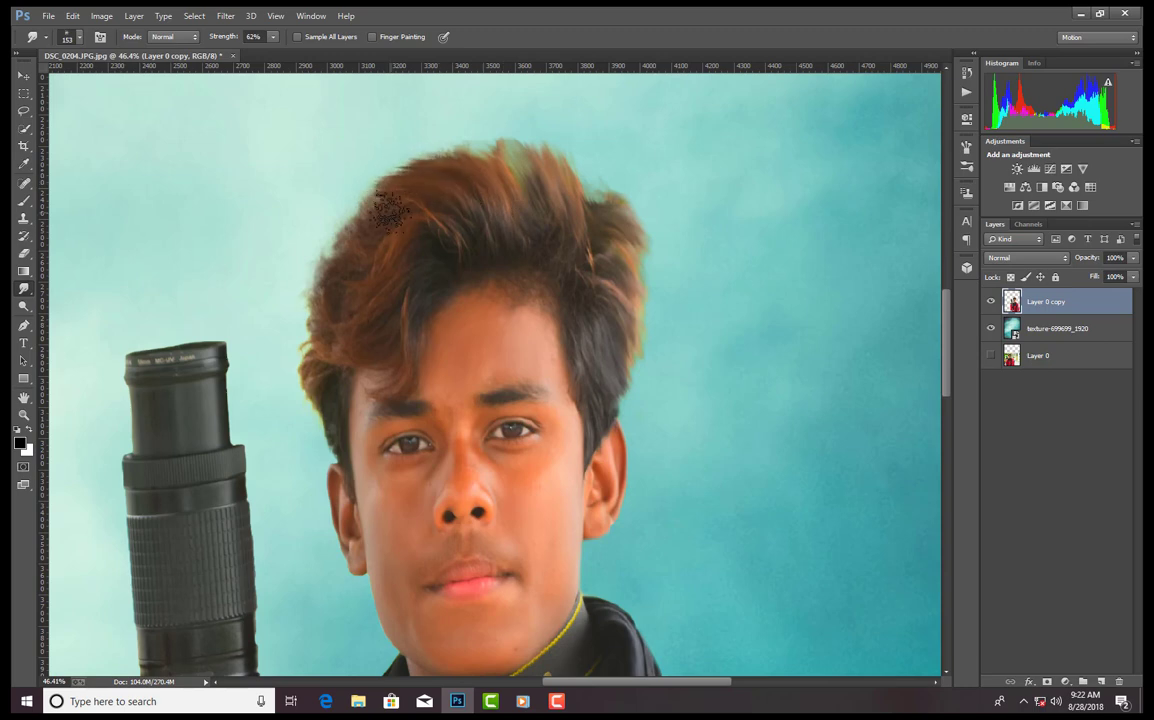
pyautogui.moveTo(330, 222)
pyautogui.mouseDown()
pyautogui.moveTo(370, 237)
pyautogui.moveTo(322, 268)
pyautogui.moveTo(320, 305)
pyautogui.moveTo(330, 290)
pyautogui.moveTo(295, 330)
pyautogui.moveTo(334, 357)
pyautogui.moveTo(332, 343)
pyautogui.moveTo(303, 347)
pyautogui.moveTo(298, 367)
pyautogui.moveTo(313, 385)
pyautogui.moveTo(315, 443)
pyautogui.moveTo(325, 408)
pyautogui.moveTo(318, 452)
pyautogui.mouseUp()
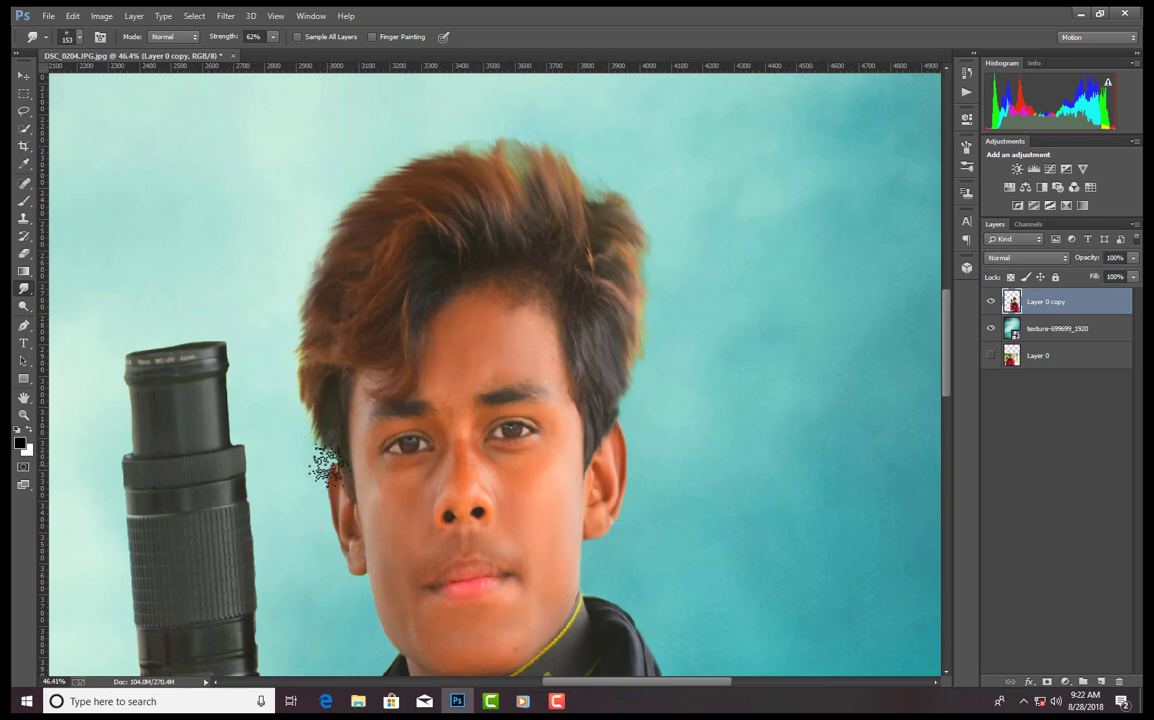
pyautogui.moveTo(392, 318)
pyautogui.mouseDown()
pyautogui.moveTo(465, 280)
pyautogui.moveTo(529, 177)
pyautogui.moveTo(491, 138)
pyautogui.moveTo(492, 163)
pyautogui.moveTo(528, 180)
pyautogui.moveTo(472, 152)
pyautogui.moveTo(444, 160)
pyautogui.moveTo(597, 205)
pyautogui.moveTo(638, 235)
pyautogui.moveTo(638, 296)
pyautogui.mouseUp()
# - Erase the green patch at the top of the hair with a 60 px Eraser and smudge strands over the gap
pyautogui.scroll(-4, 600, 414)
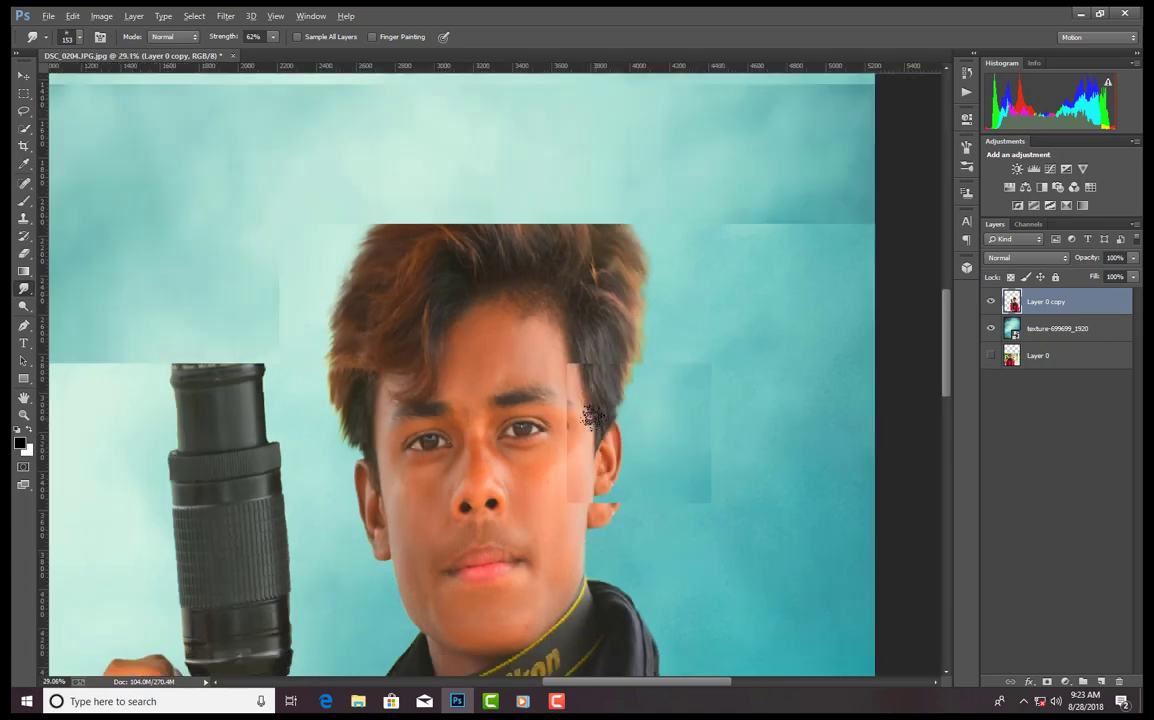
pyautogui.scroll(-4, 590, 414)
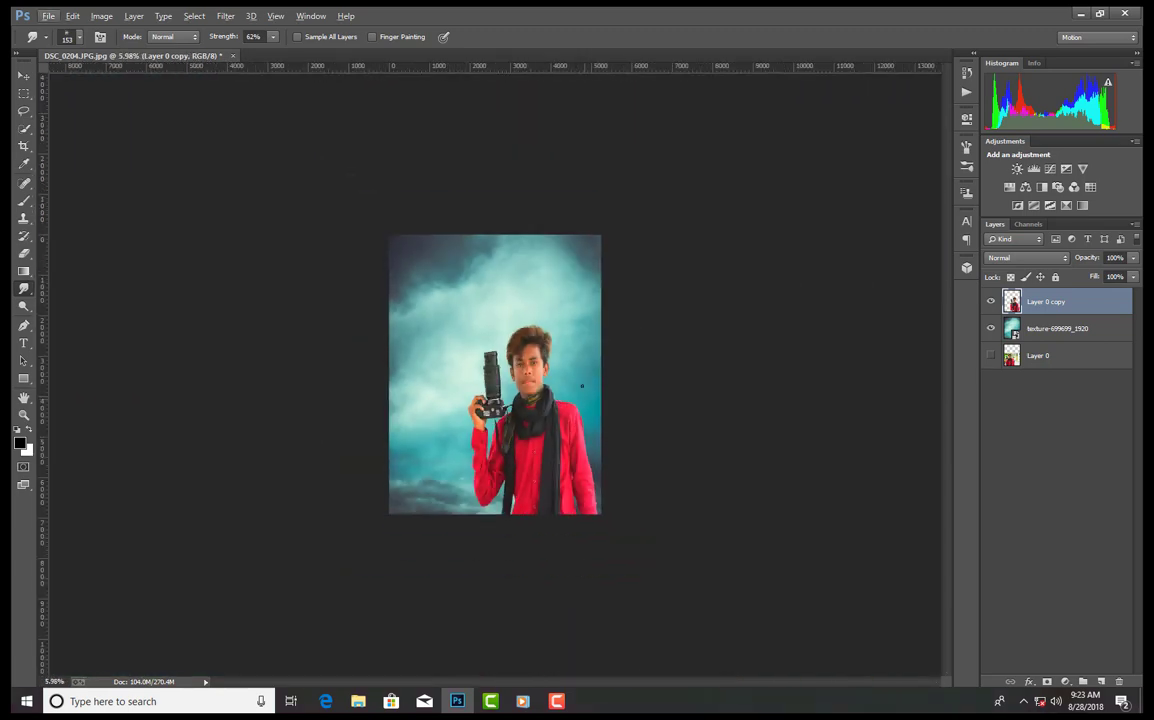
pyautogui.scroll(5, 544, 354)
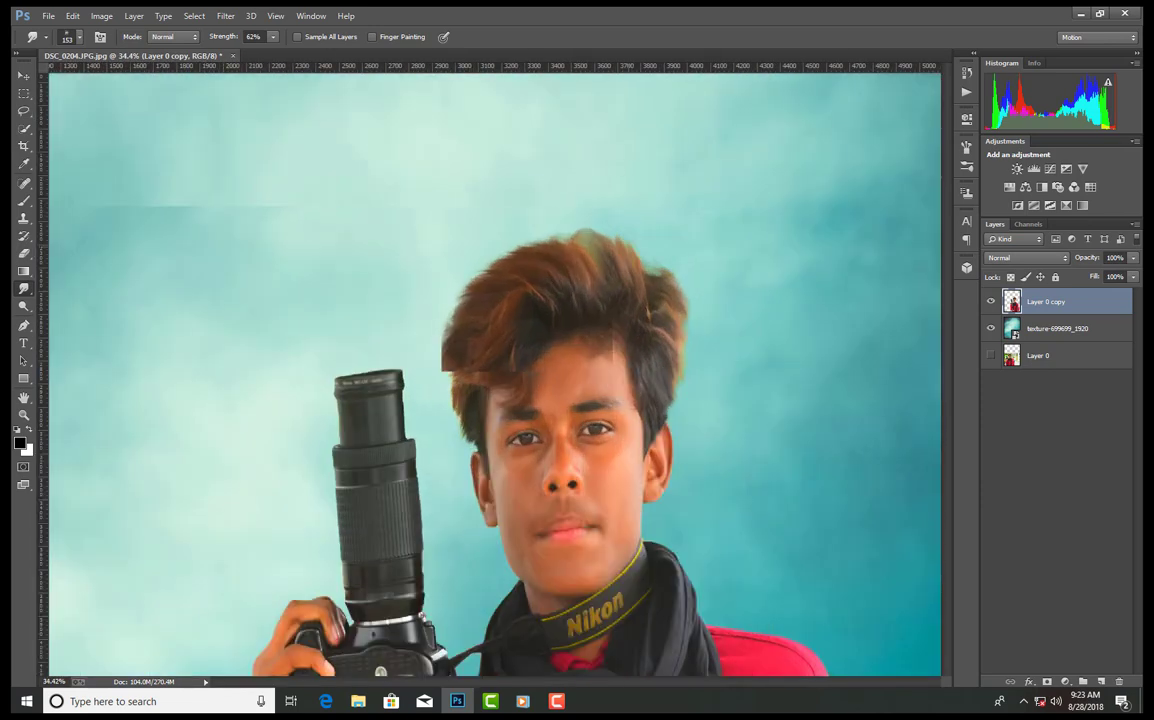
pyautogui.click(23, 256)
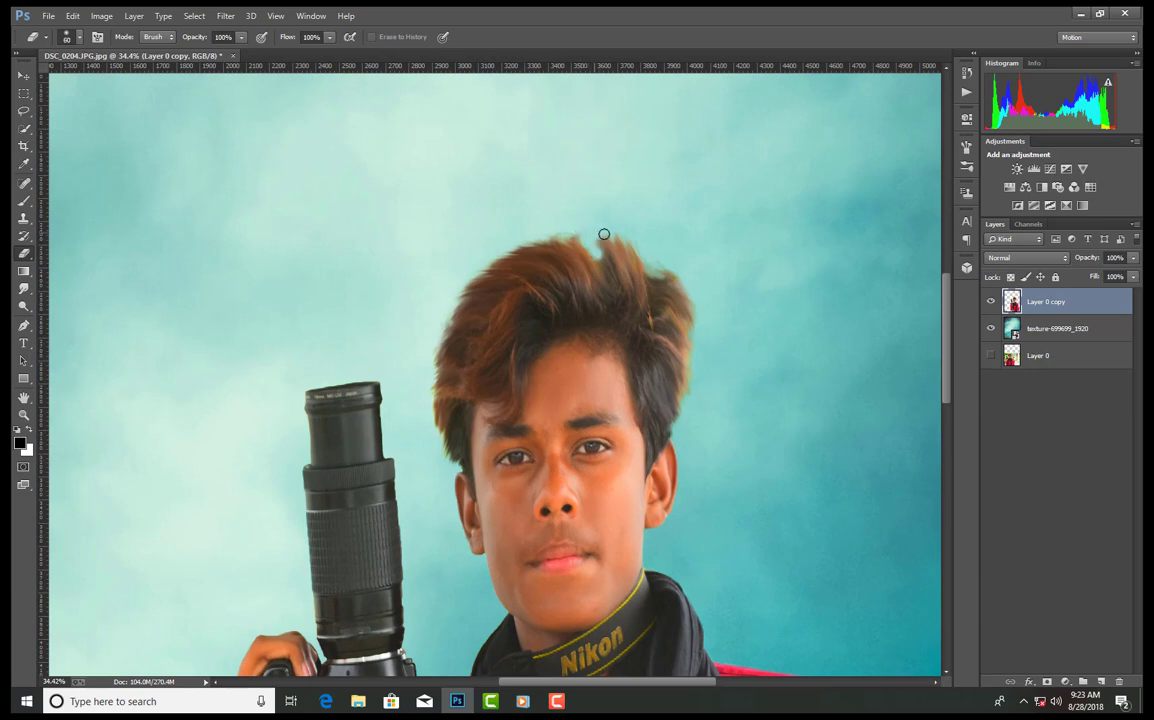
pyautogui.click(24, 288)
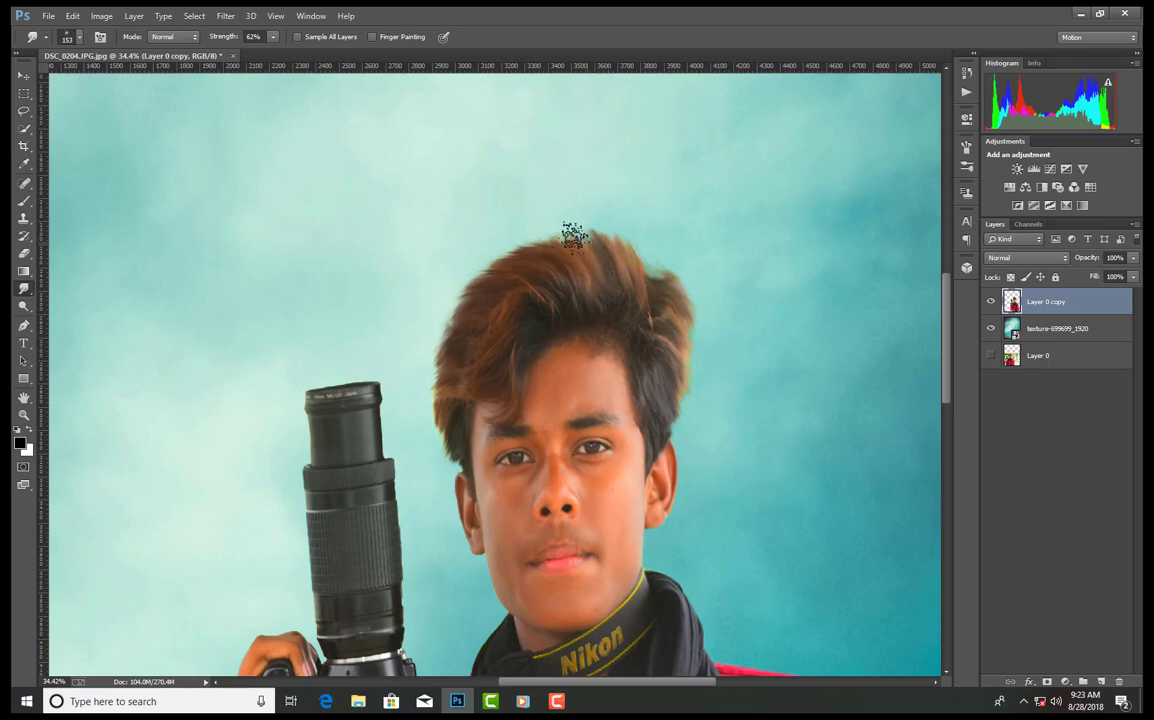
pyautogui.moveTo(572, 236); pyautogui.dragTo(602, 248)
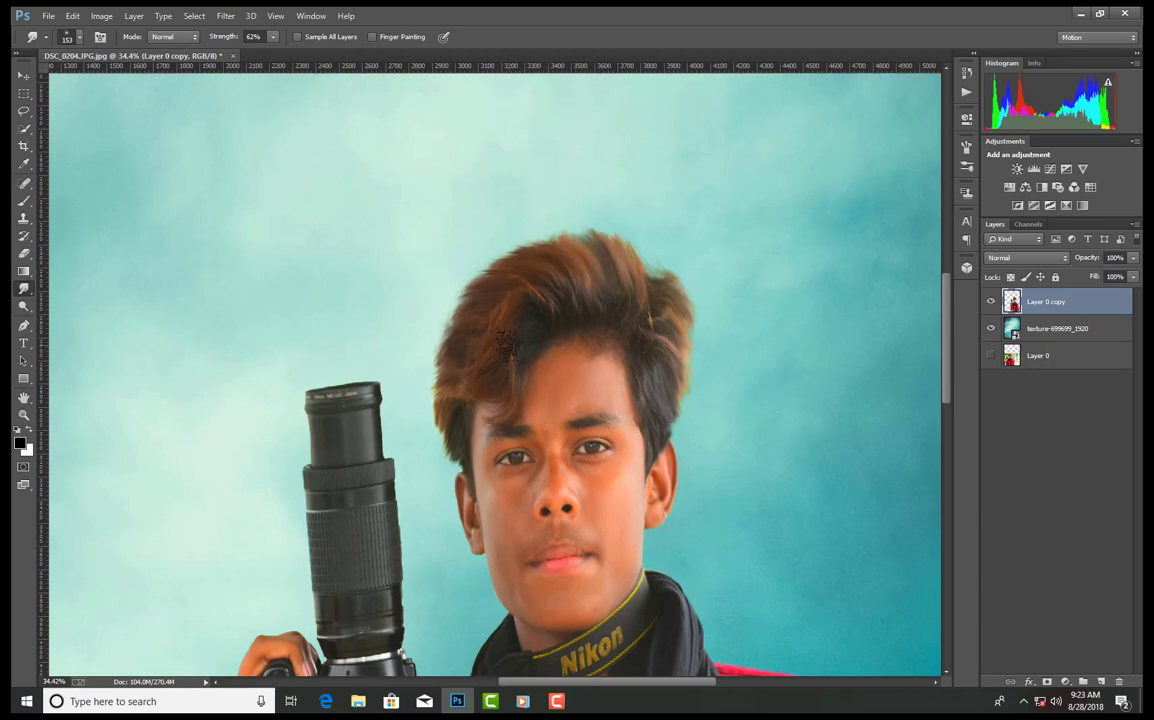
# - Open the kisspng flame-fire-fireball image from the stock folder
pyautogui.scroll(-10, 507, 347)
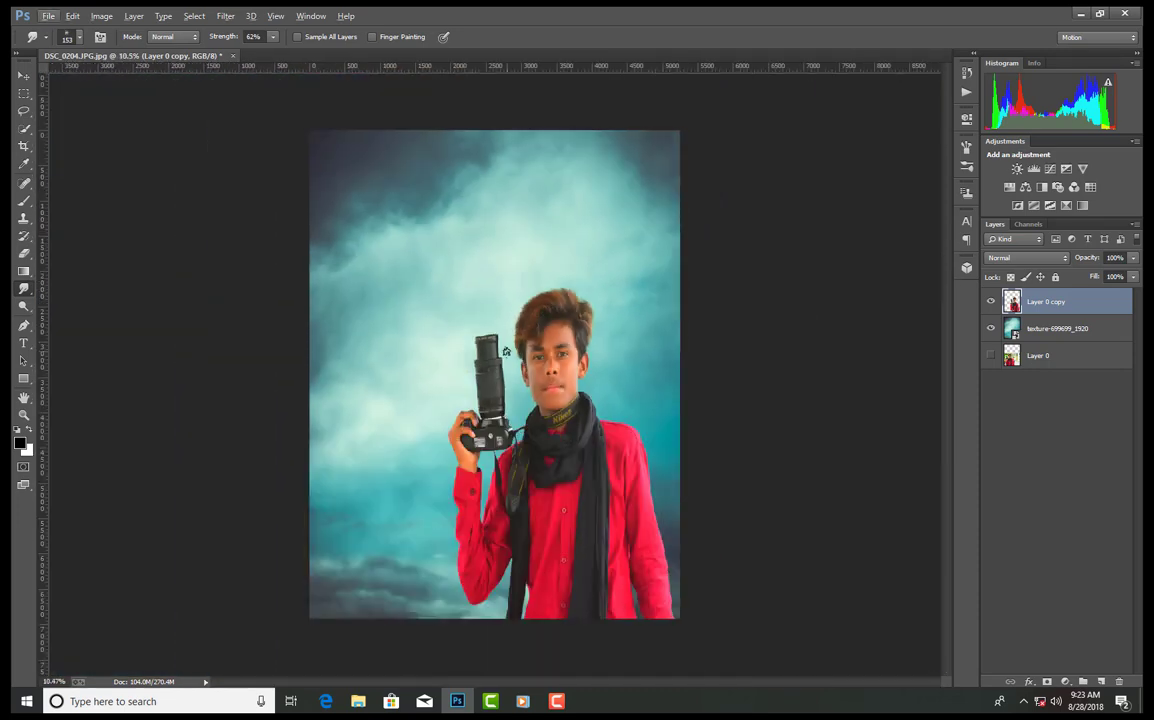
pyautogui.scroll(-1, 506, 351)
pyautogui.scroll(2, 506, 351)
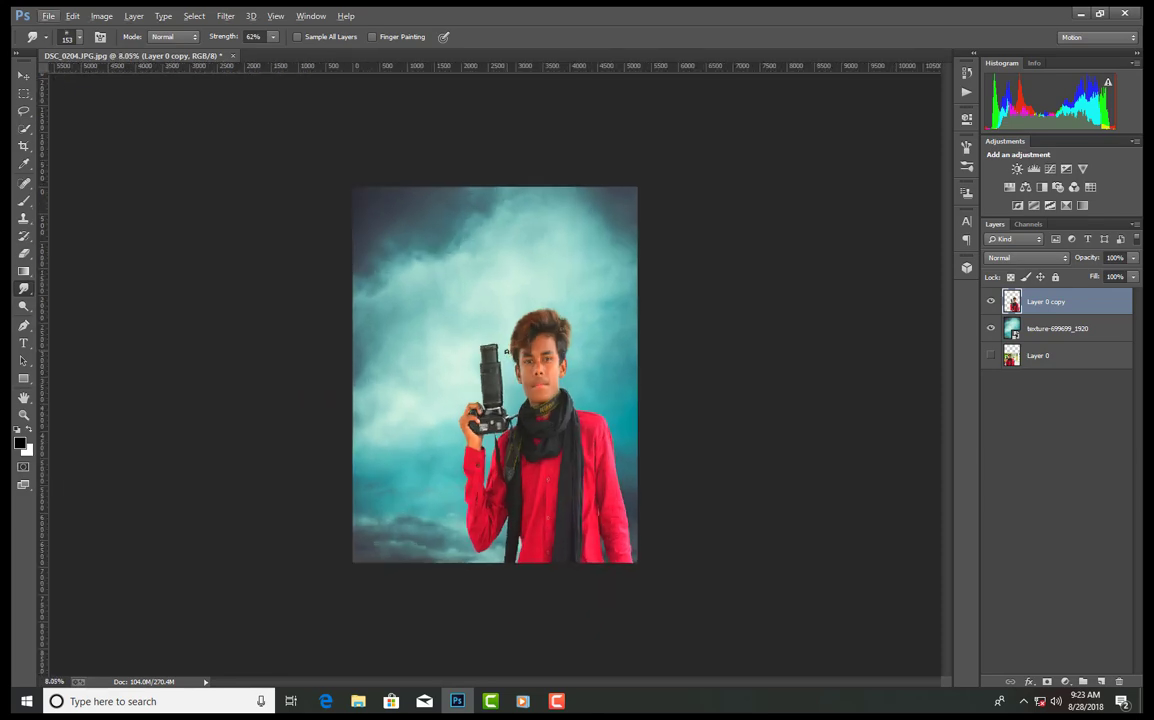
pyautogui.click(50, 16)
pyautogui.click(66, 44)
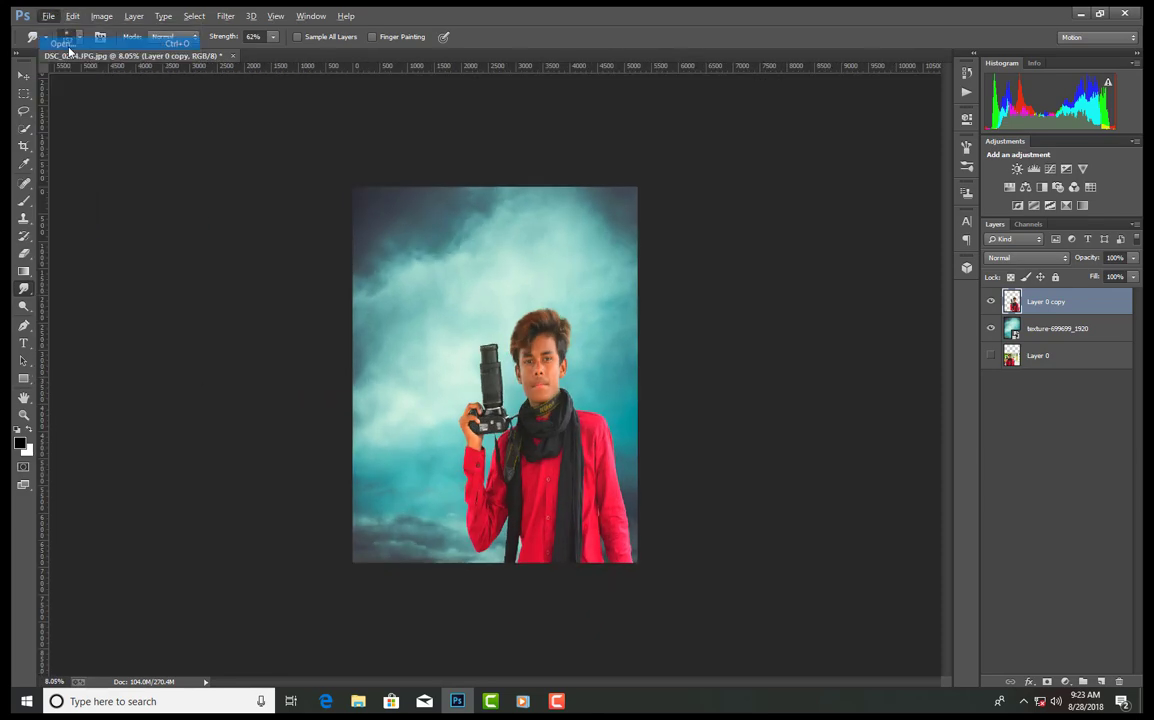
pyautogui.click(246, 292)
pyautogui.scroll(-2, 250, 290)
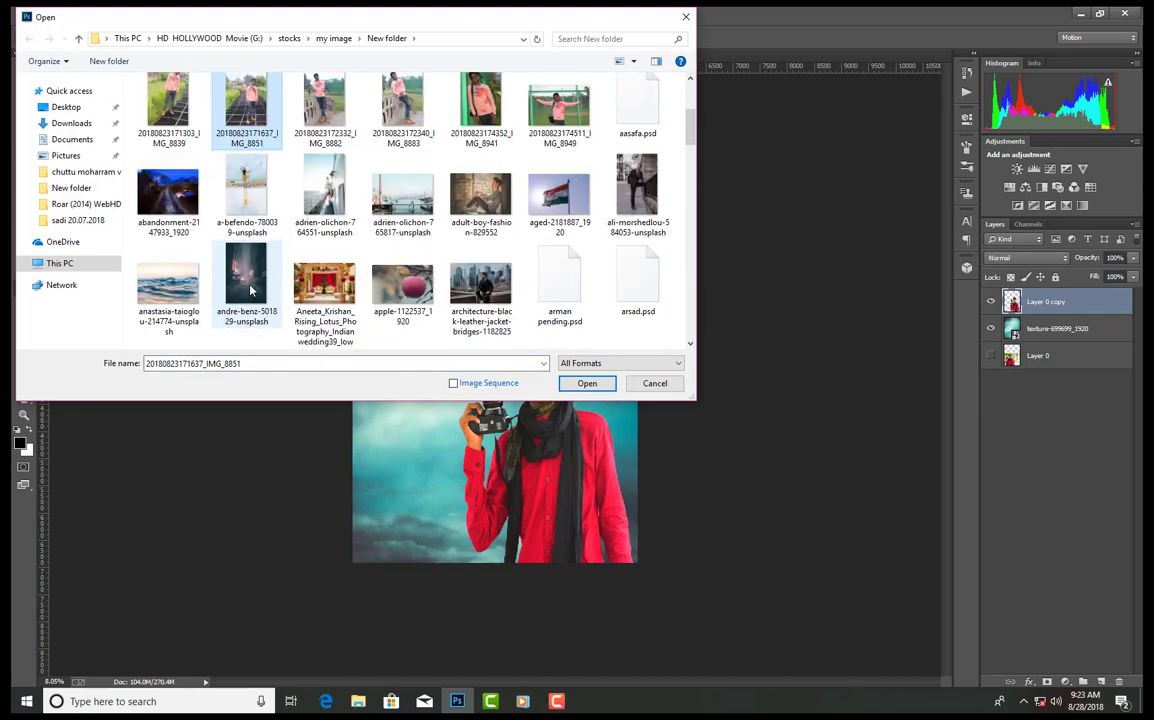
pyautogui.scroll(2, 250, 290)
pyautogui.scroll(-15, 250, 290)
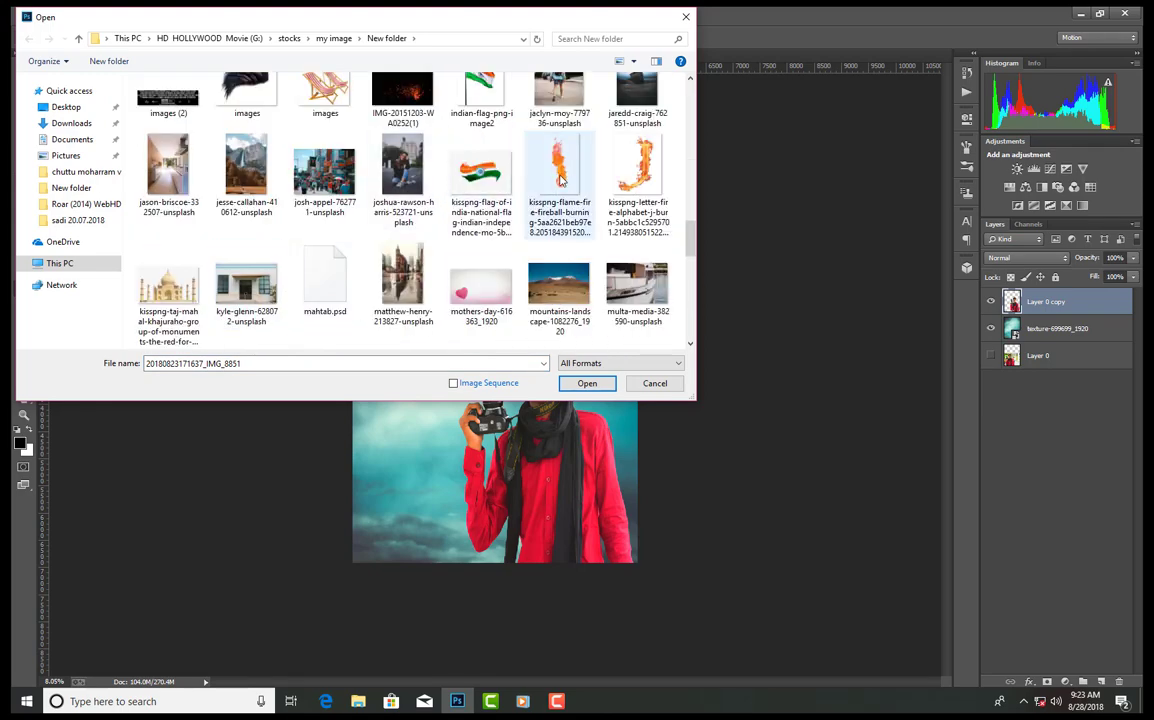
pyautogui.scroll(1, 560, 190)
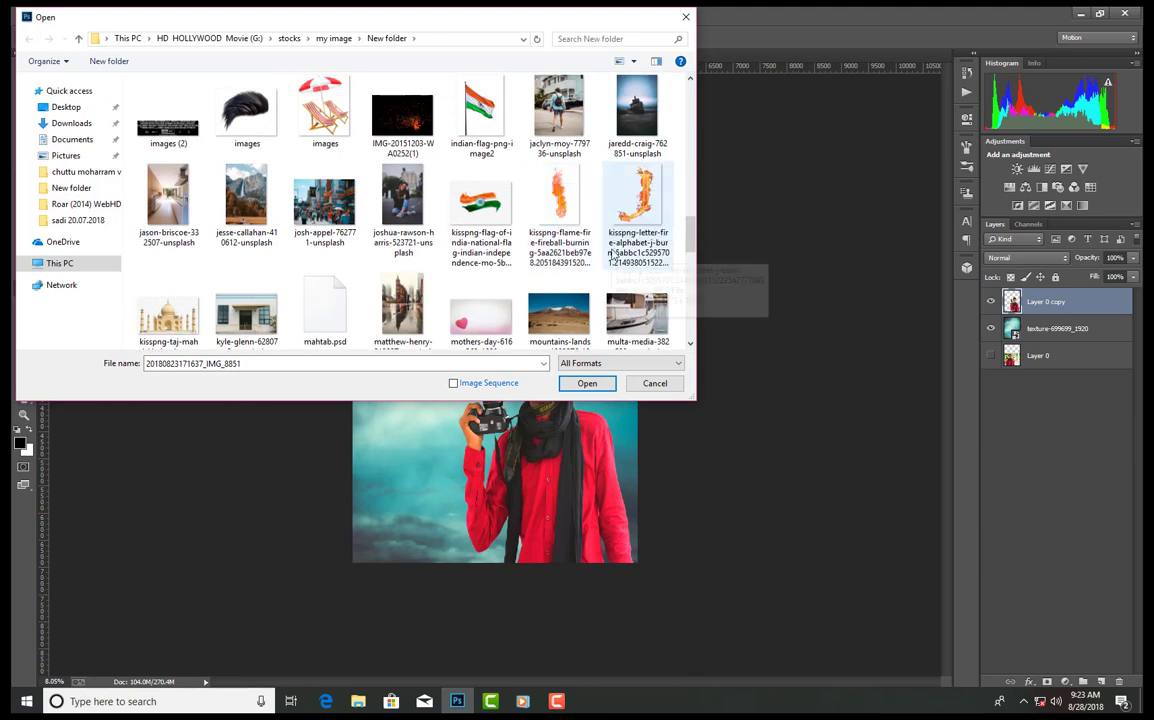
pyautogui.click(559, 200)
pyautogui.click(587, 383)
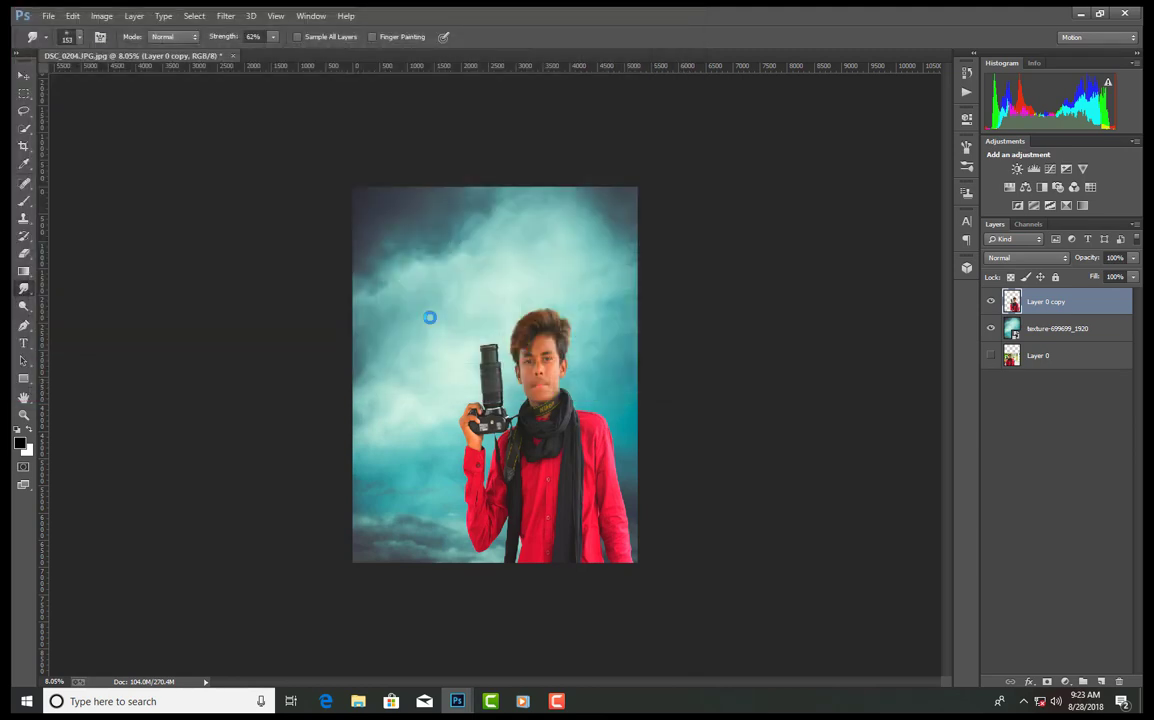
# - Bring the fireball flame into the portrait composite and place it over the front end of the camera lens
pyautogui.press('v')
pyautogui.moveTo(276, 386); pyautogui.dragTo(492, 282)
pyautogui.click(520, 297)
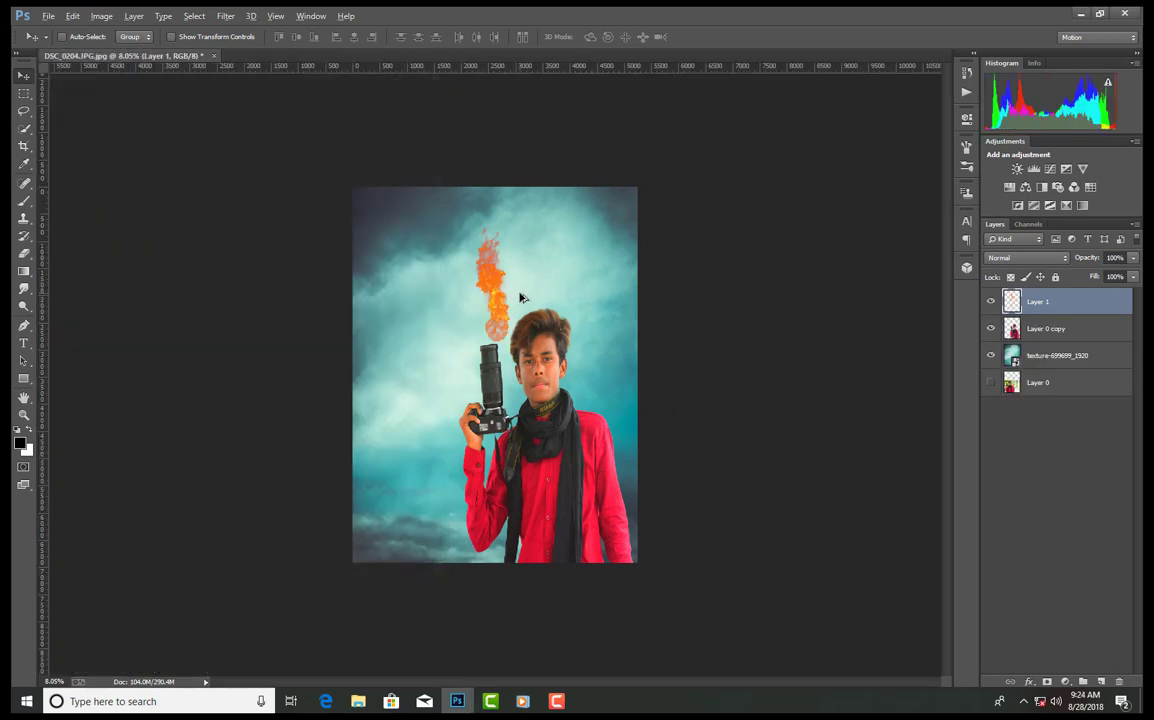
pyautogui.scroll(4, 520, 297)
pyautogui.moveTo(484, 237); pyautogui.dragTo(465, 272)
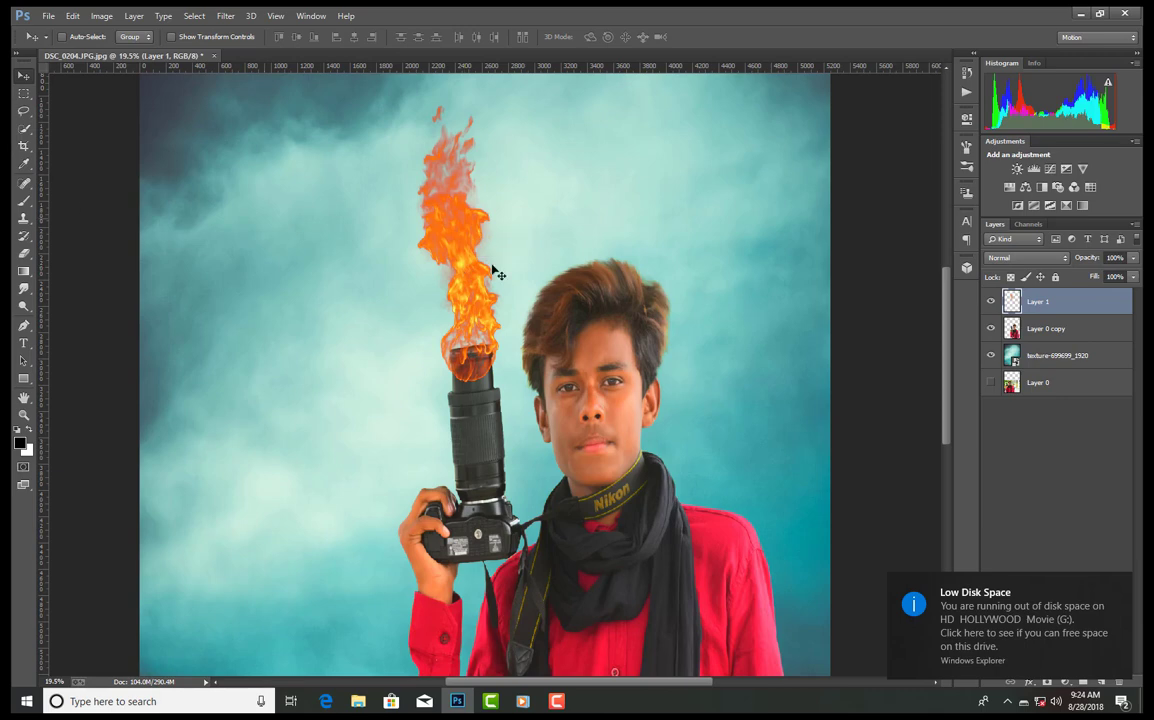
# - Reduce the flame layer's opacity to 56% and erase the rounded lower part that overlaps the lens and its sides
pyautogui.click(1132, 259)
pyautogui.moveTo(1121, 274); pyautogui.dragTo(1103, 274)
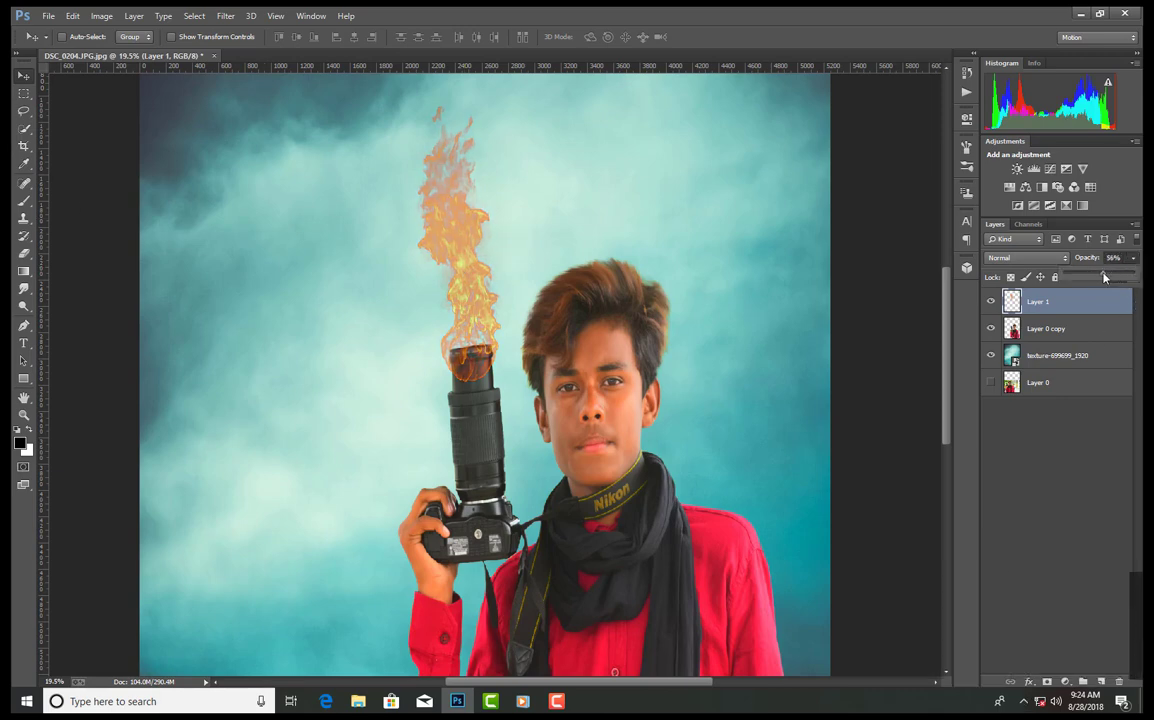
pyautogui.click(24, 253)
pyautogui.scroll(5, 523, 443)
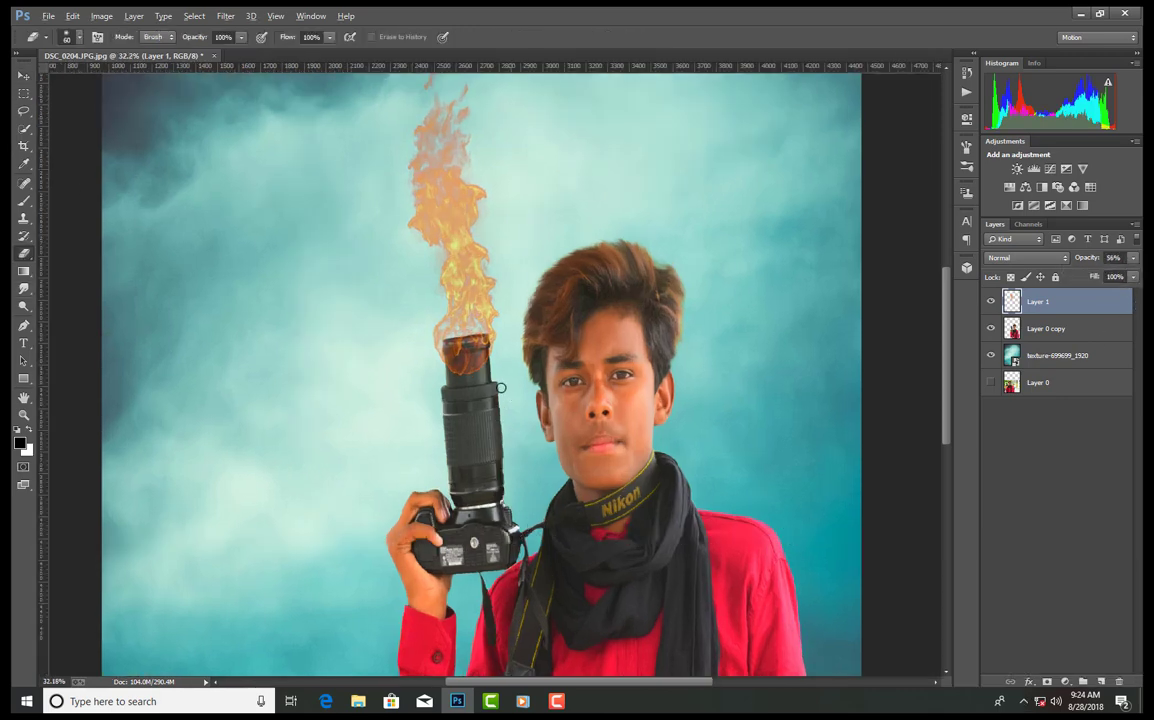
pyautogui.scroll(2, 442, 336)
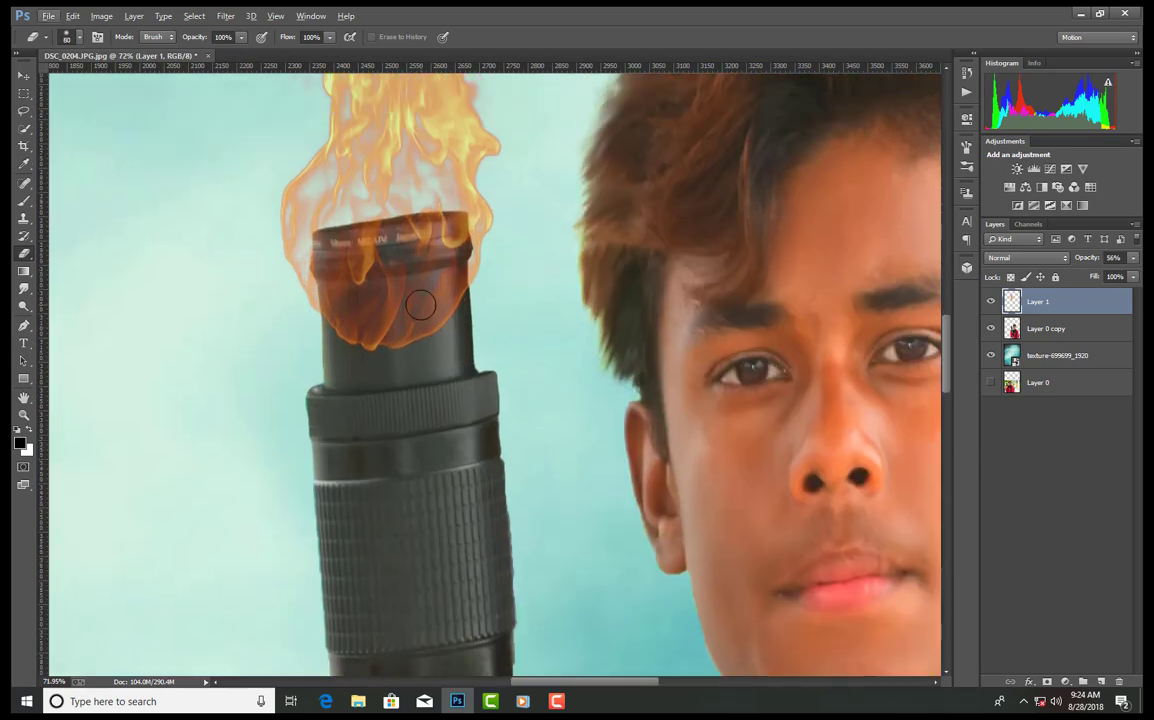
pyautogui.moveTo(420, 305)
pyautogui.mouseDown()
pyautogui.moveTo(377, 331)
pyautogui.moveTo(430, 313)
pyautogui.moveTo(457, 270)
pyautogui.moveTo(445, 262)
pyautogui.moveTo(457, 241)
pyautogui.moveTo(393, 237)
pyautogui.moveTo(440, 230)
pyautogui.mouseUp()
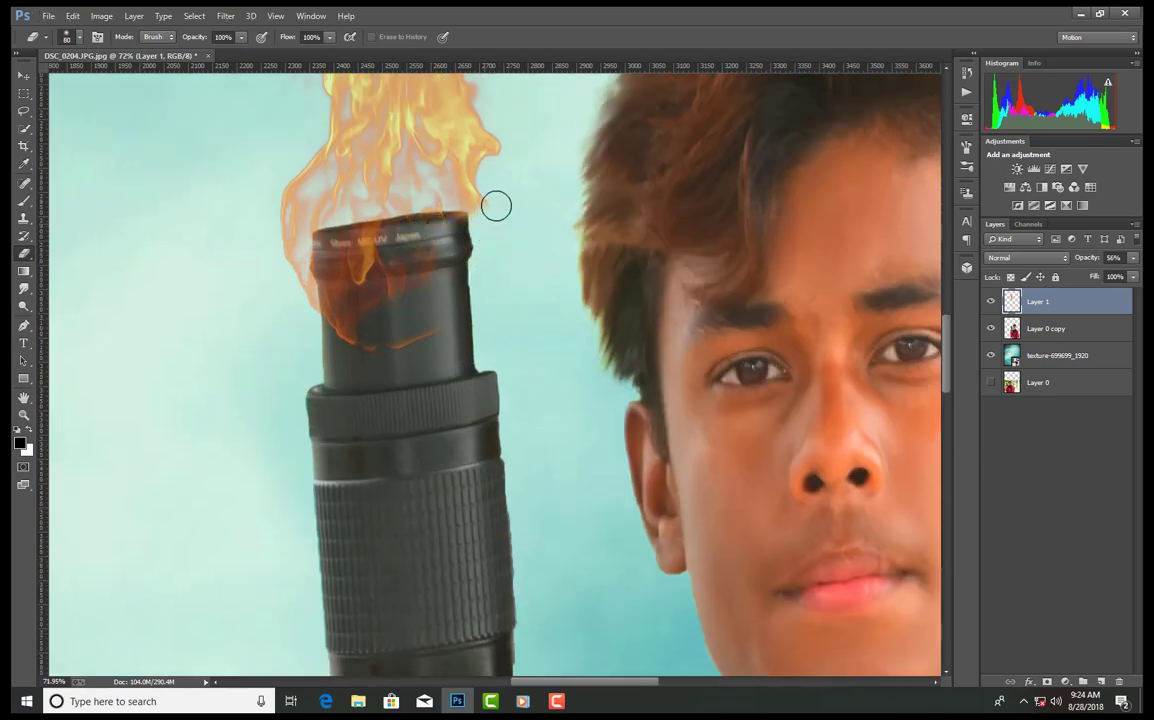
pyautogui.moveTo(347, 249)
pyautogui.mouseDown()
pyautogui.moveTo(378, 244)
pyautogui.moveTo(369, 300)
pyautogui.mouseUp()
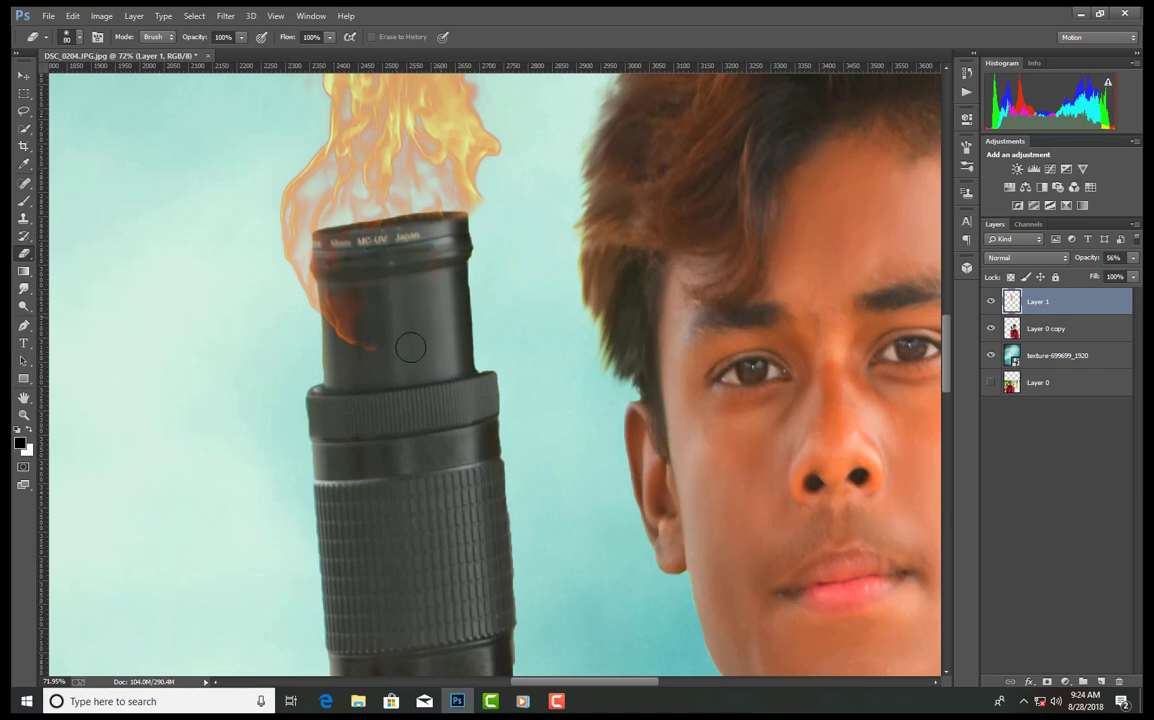
pyautogui.moveTo(410, 347)
pyautogui.mouseDown()
pyautogui.moveTo(308, 317)
pyautogui.moveTo(319, 261)
pyautogui.moveTo(289, 273)
pyautogui.moveTo(331, 255)
pyautogui.moveTo(266, 261)
pyautogui.moveTo(286, 260)
pyautogui.moveTo(287, 230)
pyautogui.mouseUp()
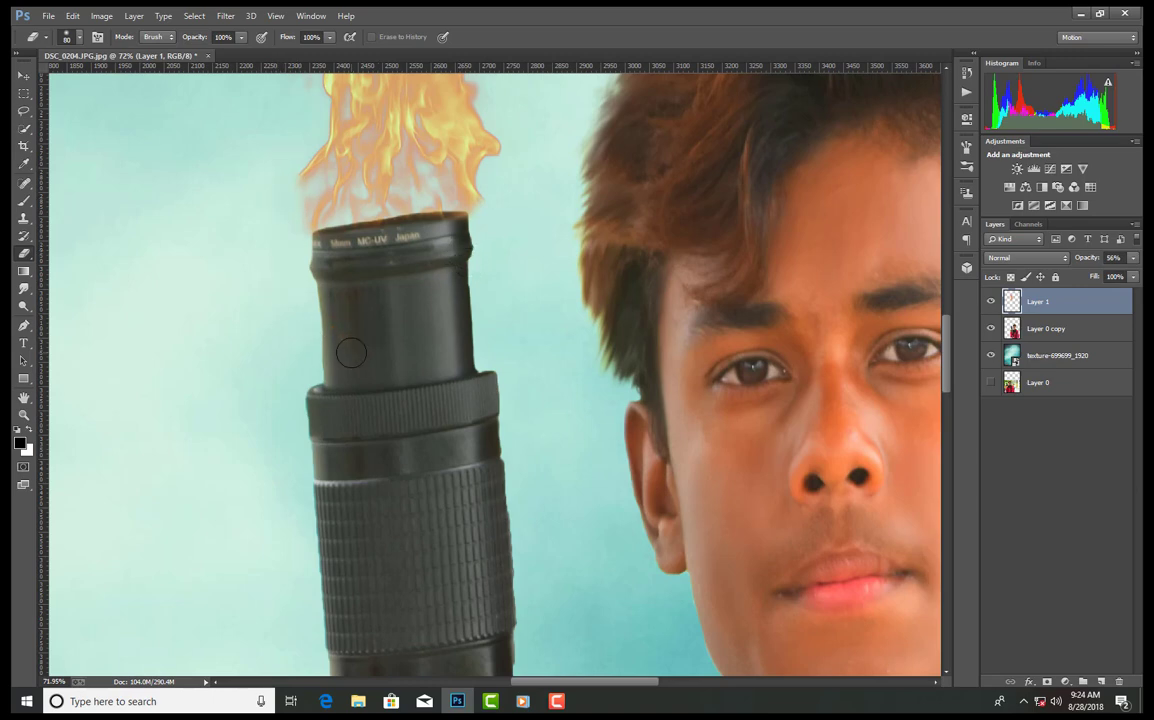
# - Set the fireball flame layer's opacity back to 100%
pyautogui.scroll(-8, 351, 352)
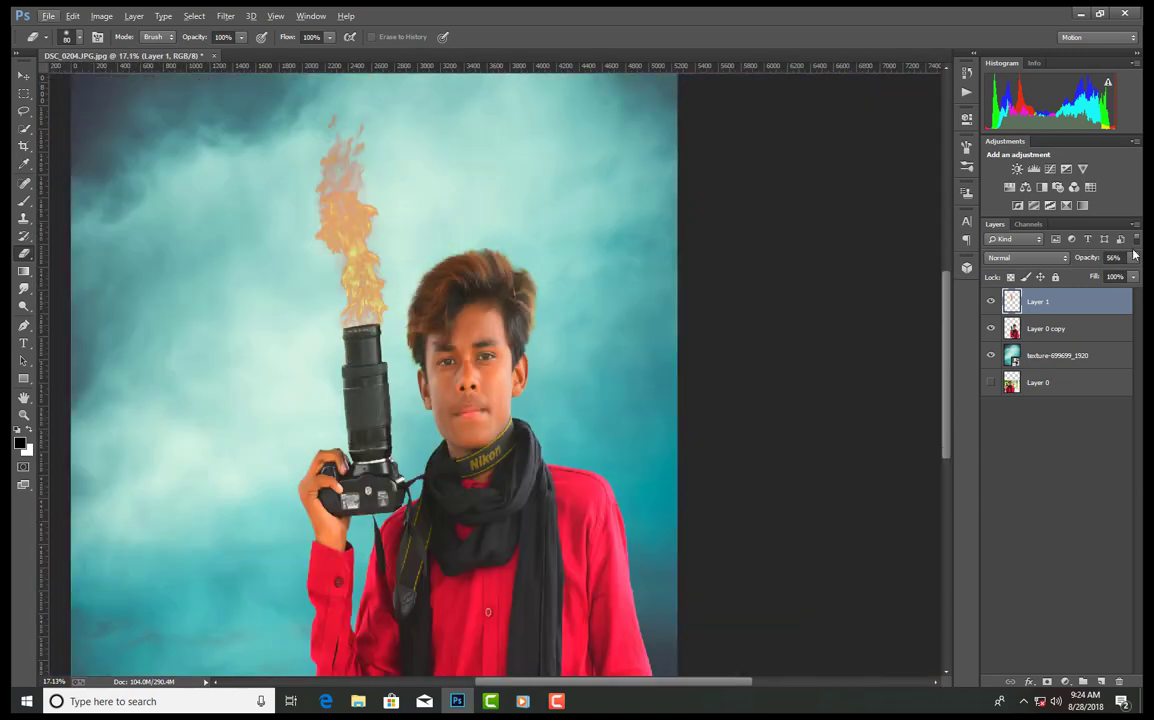
pyautogui.moveTo(1134, 257); pyautogui.dragTo(1138, 272)
pyautogui.scroll(-2, 330, 258)
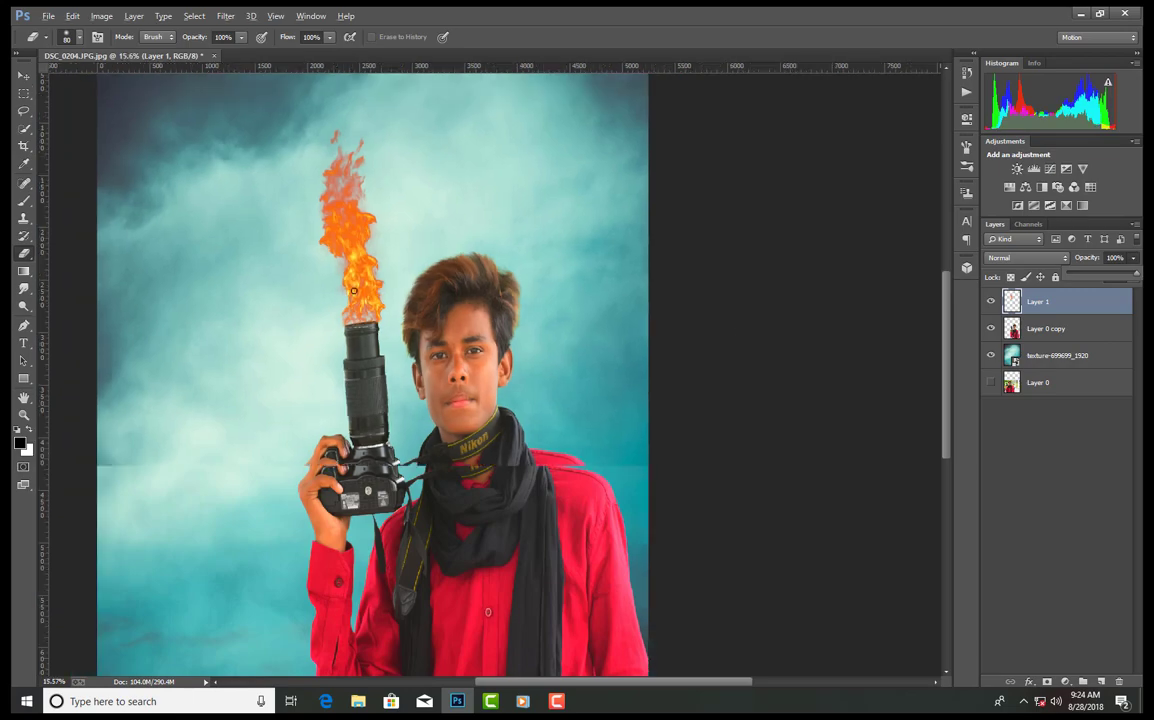
# - Open the kisspng letter-fire-alphabet-j image from the stock folder
pyautogui.click(48, 16)
pyautogui.click(62, 44)
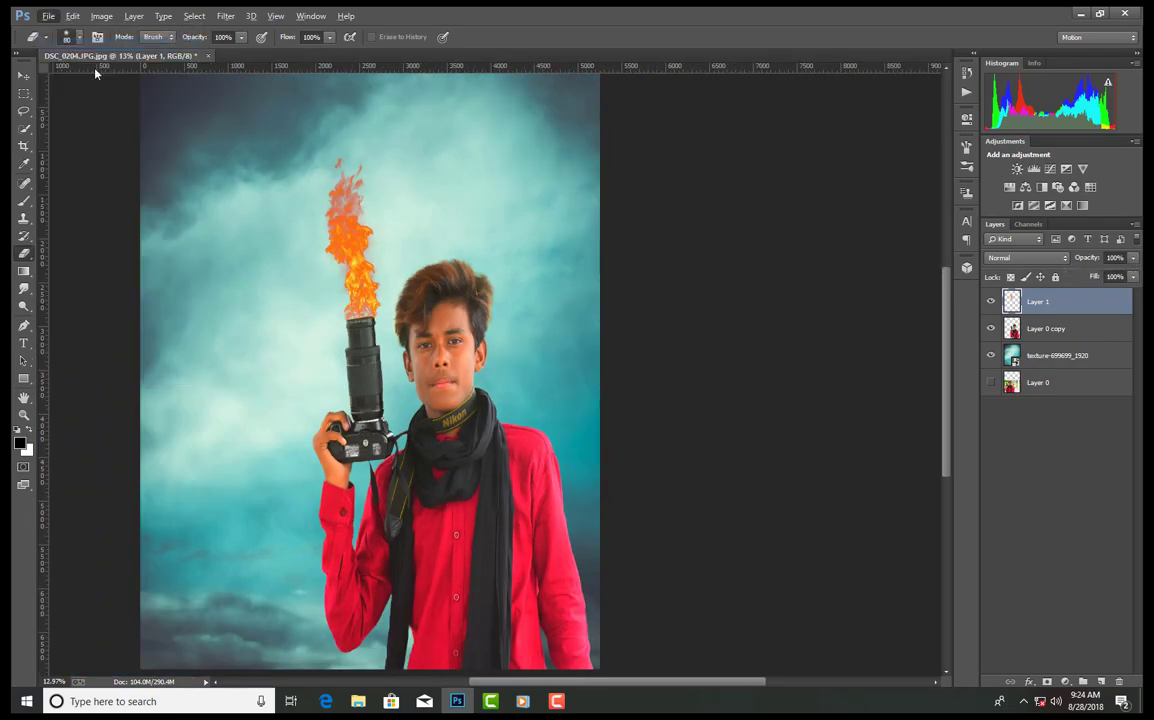
pyautogui.click(476, 280)
pyautogui.scroll(-3, 466, 296)
pyautogui.scroll(-10, 466, 296)
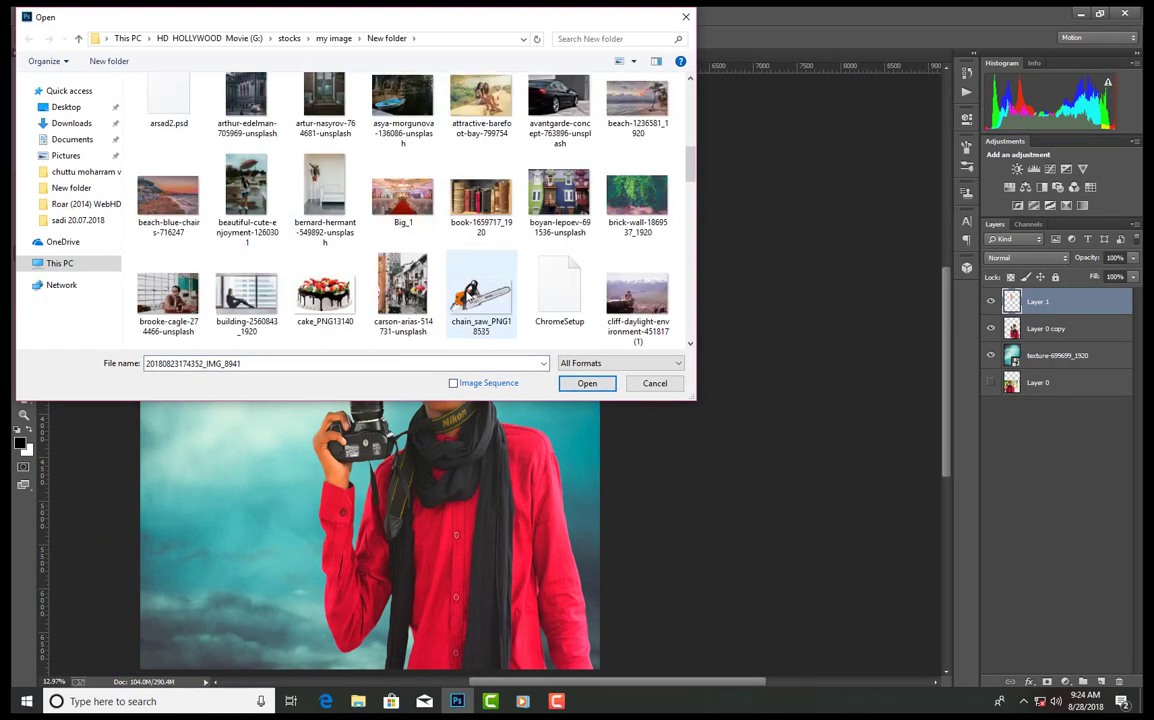
pyautogui.doubleClick(647, 168)
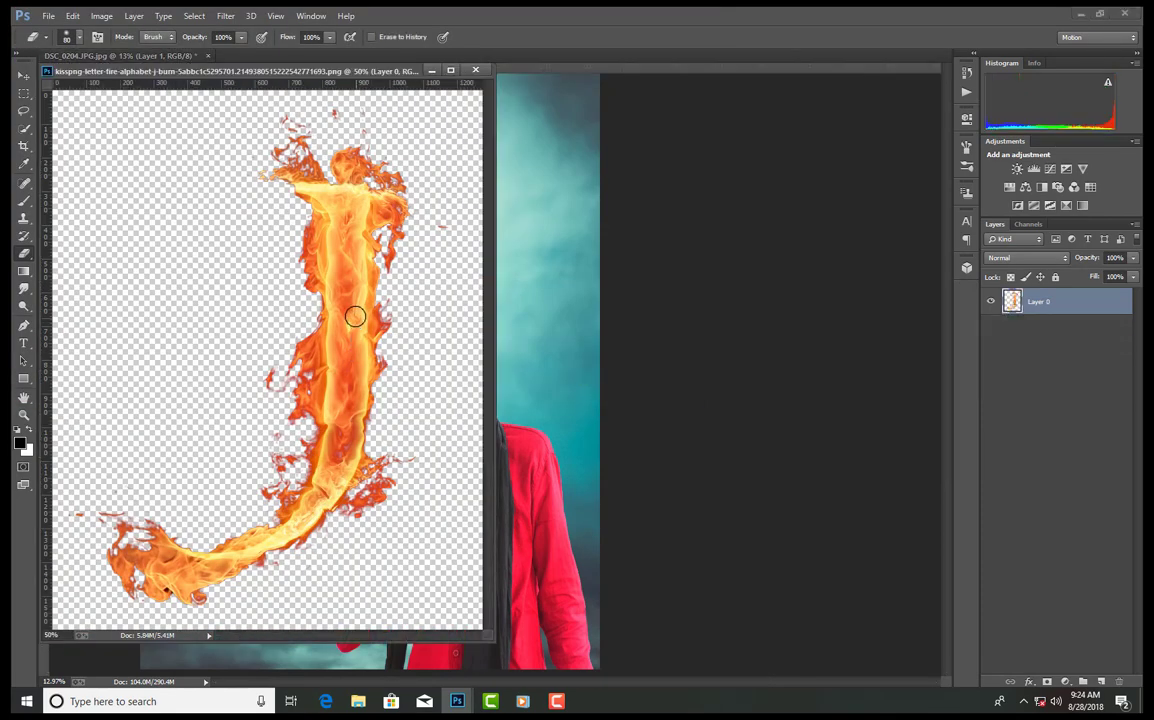
# - Copy the J-shaped flame into the portrait composite, close its source image, and place the flame over the camera
pyautogui.click(24, 76)
pyautogui.moveTo(322, 270); pyautogui.dragTo(507, 381)
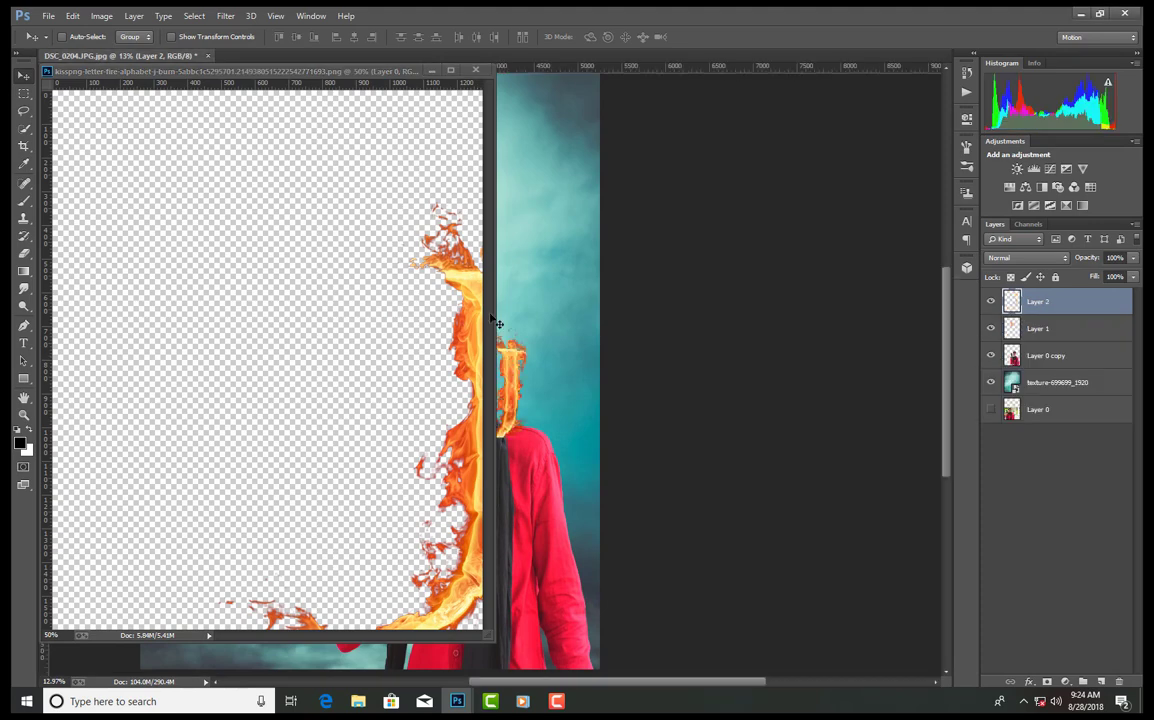
pyautogui.click(434, 79)
pyautogui.click(474, 71)
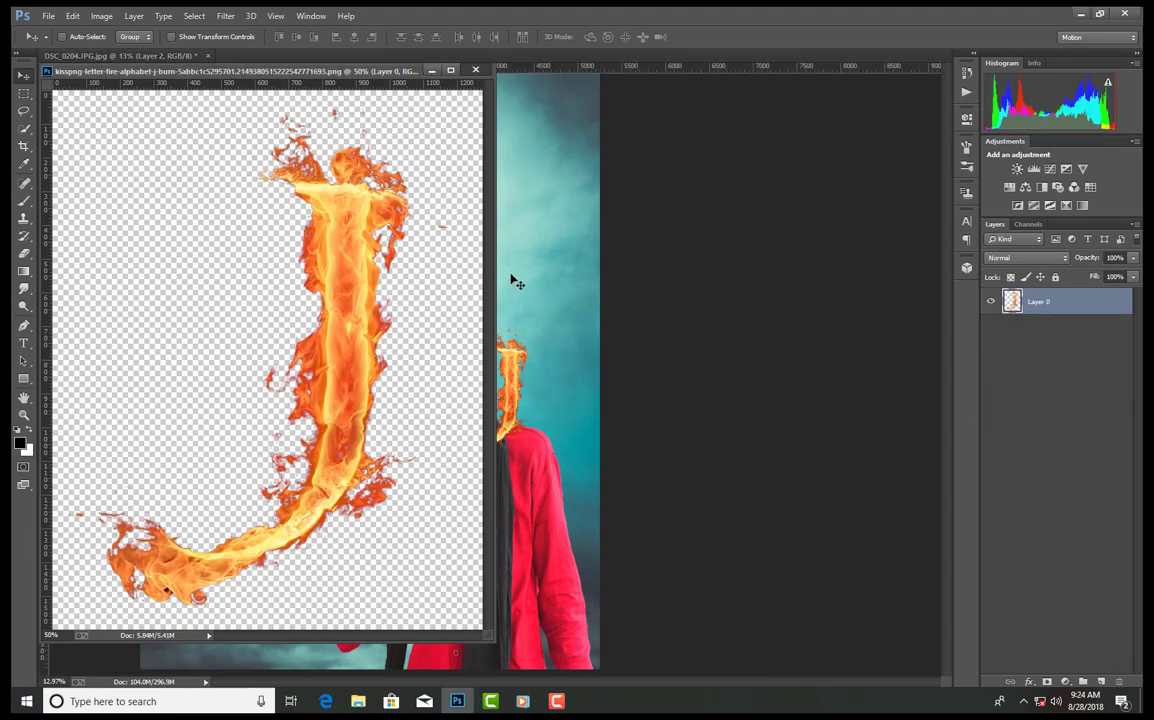
pyautogui.moveTo(510, 278); pyautogui.dragTo(372, 356)
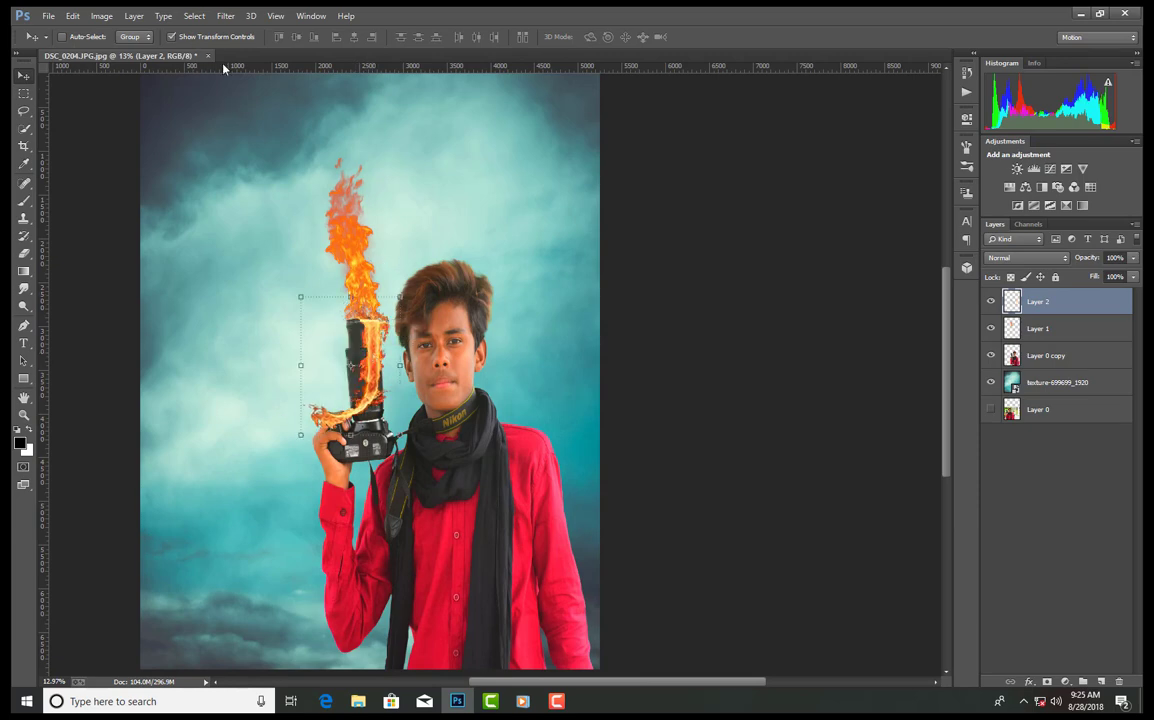
# - Rotate the J-shaped flame to -11.23°, scale it to 120.28%, and align it along the face side of the lens
pyautogui.moveTo(362, 290); pyautogui.dragTo(392, 359)
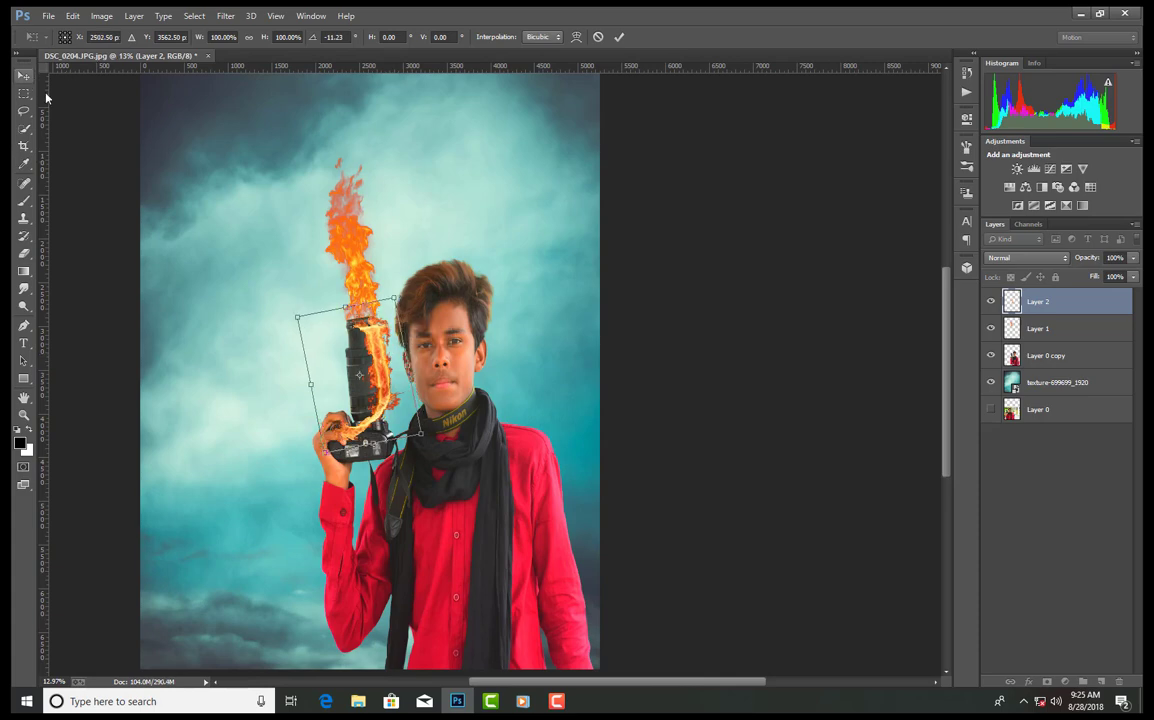
pyautogui.moveTo(426, 438); pyautogui.dragTo(440, 450)
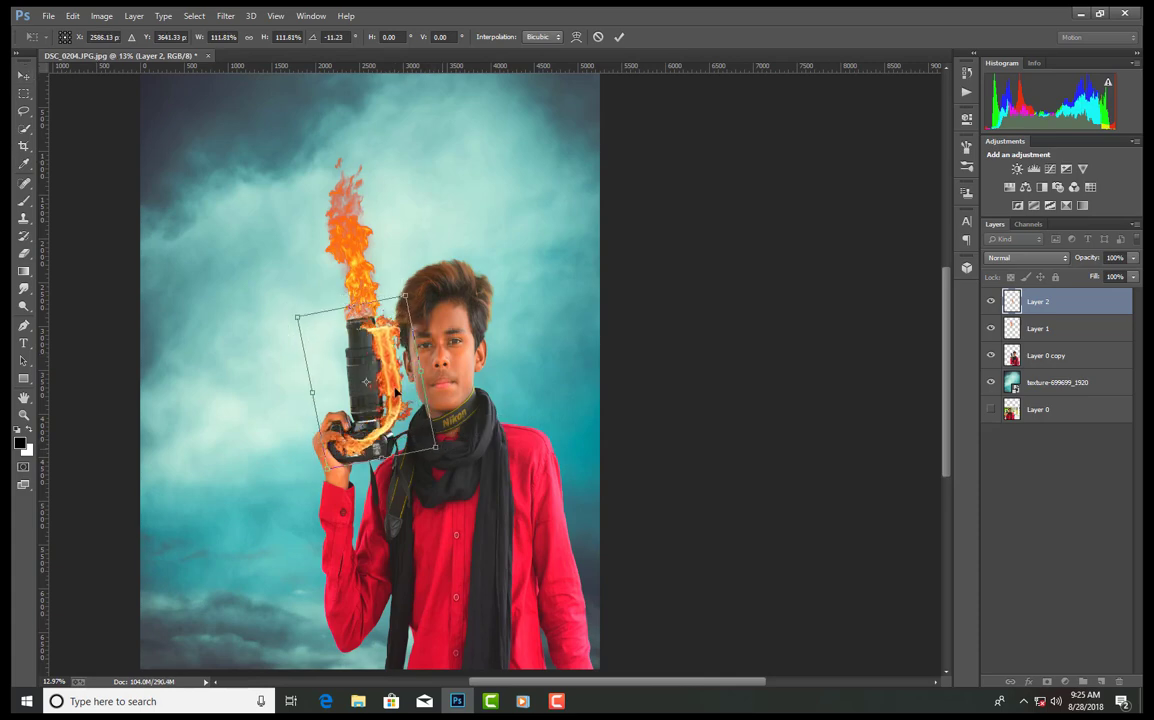
pyautogui.moveTo(397, 386); pyautogui.dragTo(387, 385)
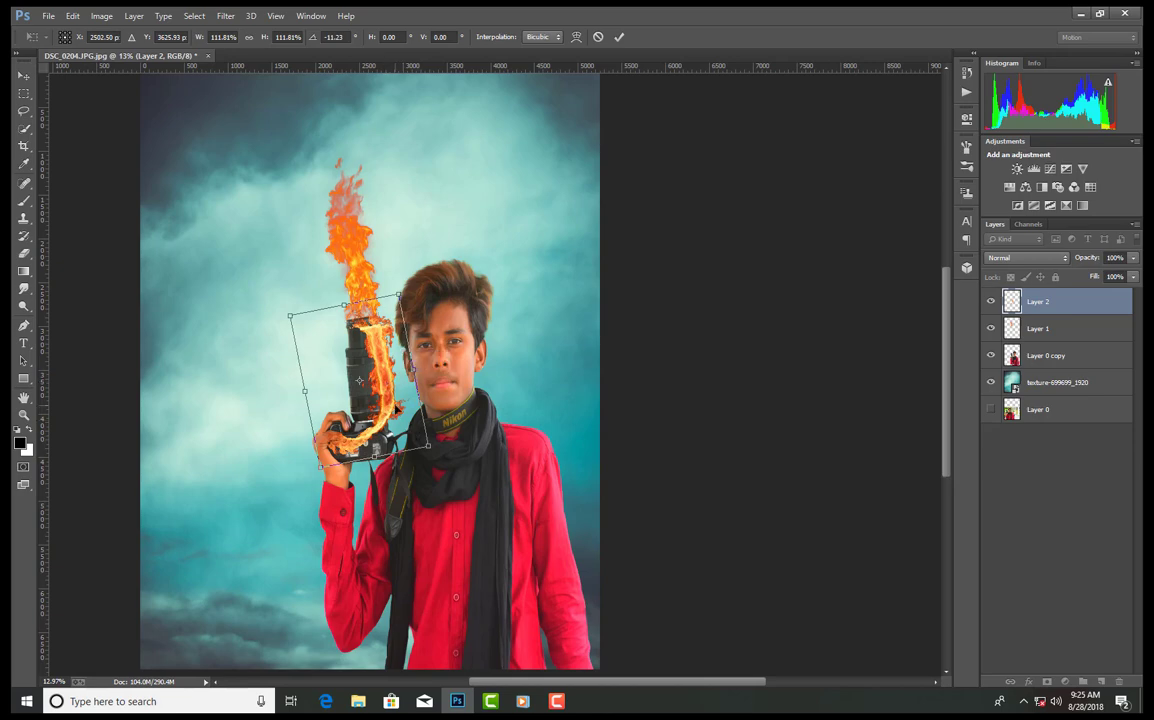
pyautogui.moveTo(427, 446); pyautogui.dragTo(433, 452)
pyautogui.moveTo(395, 407); pyautogui.dragTo(387, 407)
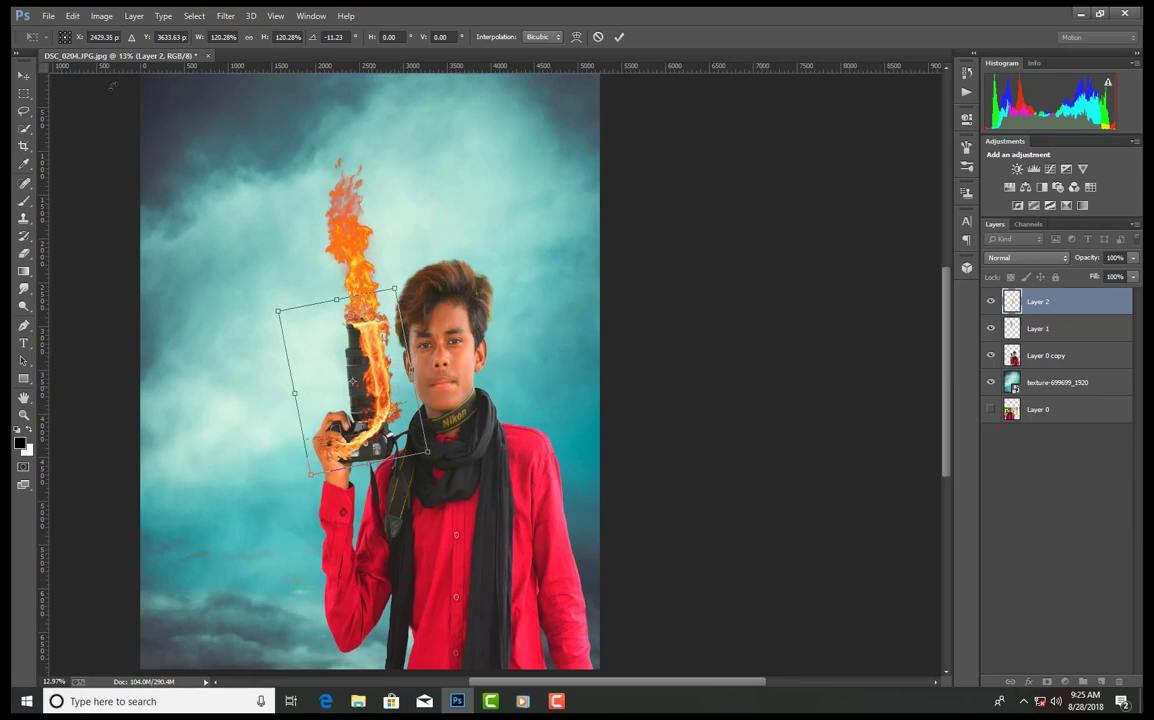
pyautogui.click(24, 75)
pyautogui.click(513, 268)
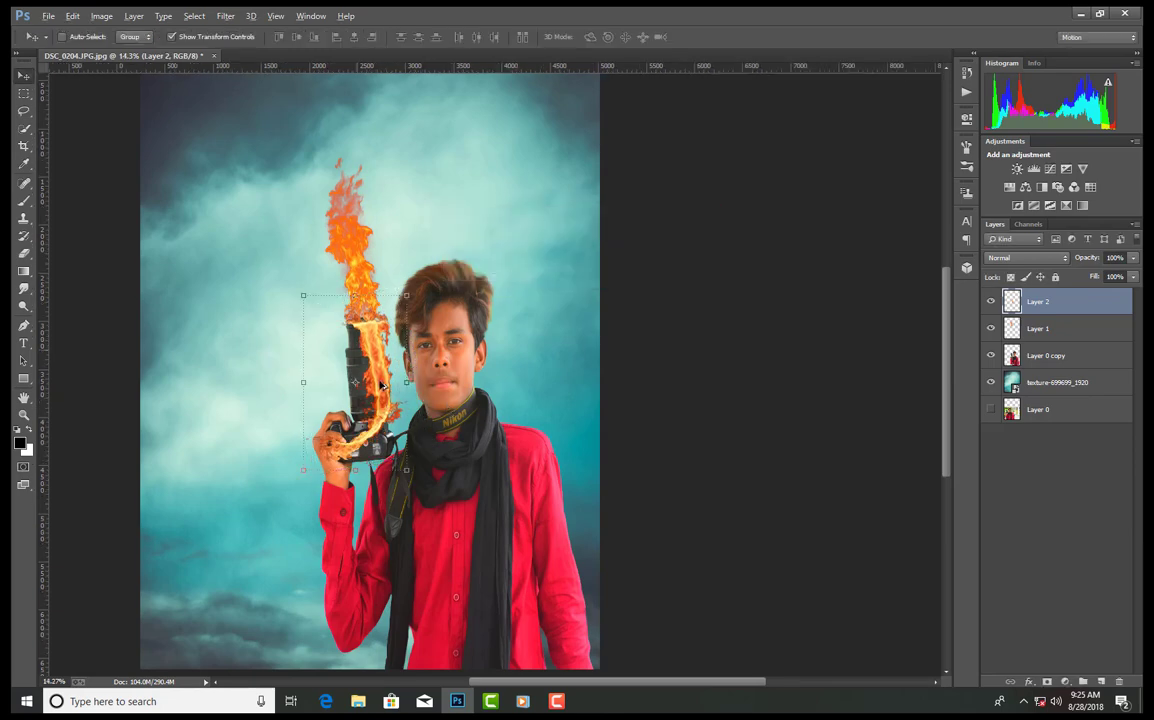
# - Reduce the J-shaped flame layer's opacity to 44%
pyautogui.scroll(5, 381, 385)
pyautogui.scroll(1, 381, 385)
pyautogui.click(1134, 260)
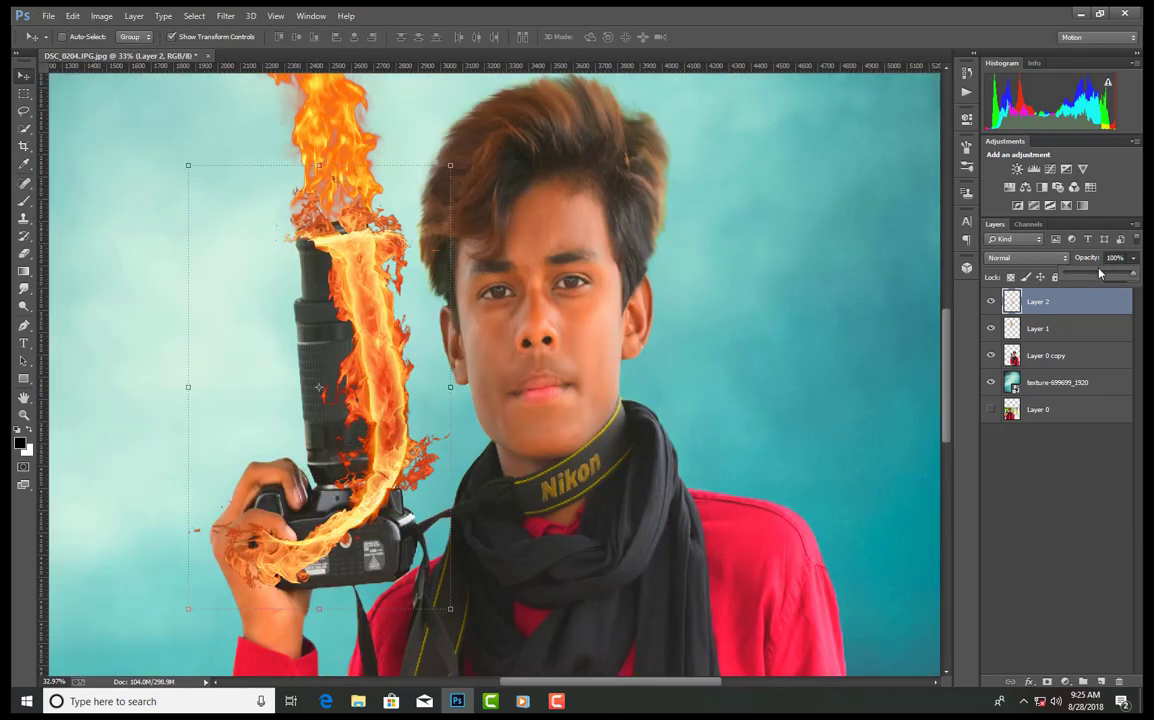
pyautogui.click(1095, 273)
pyautogui.scroll(-1, 438, 355)
pyautogui.scroll(-4, 438, 355)
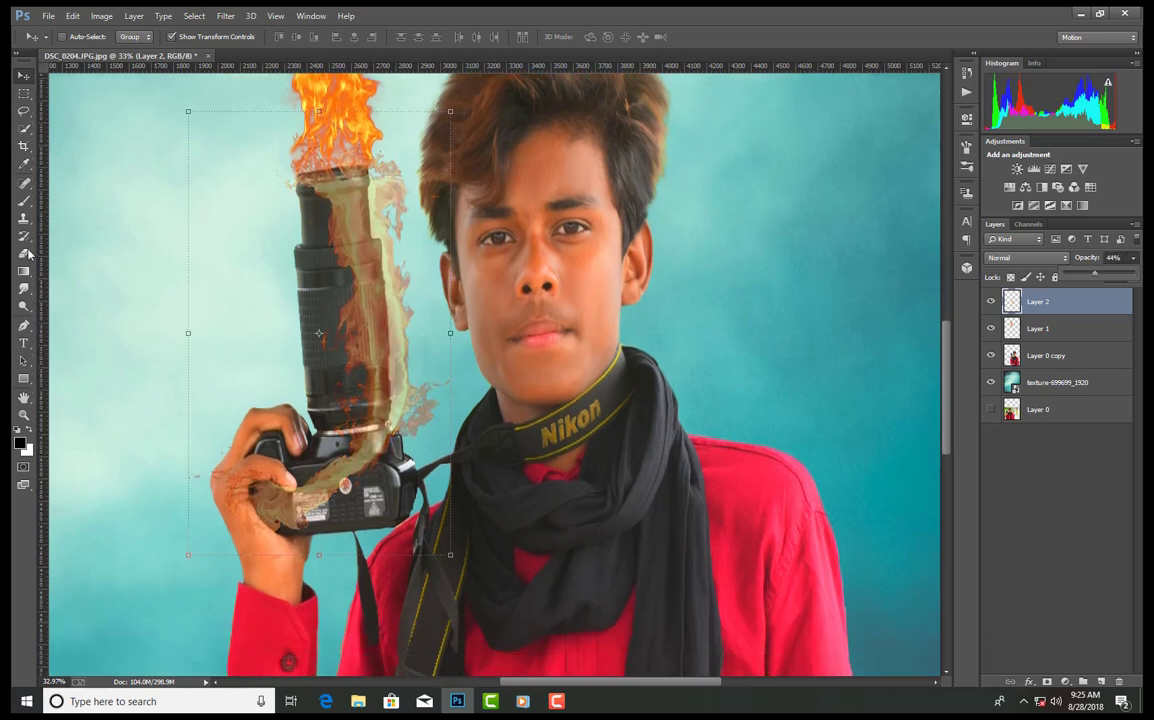
# - Erase the J-shaped flame over the lens barrel, camera body and hand with a 100 px Eraser
pyautogui.press('e')
pyautogui.moveTo(312, 190)
pyautogui.mouseDown()
pyautogui.moveTo(346, 193)
pyautogui.moveTo(349, 179)
pyautogui.moveTo(344, 223)
pyautogui.mouseUp()
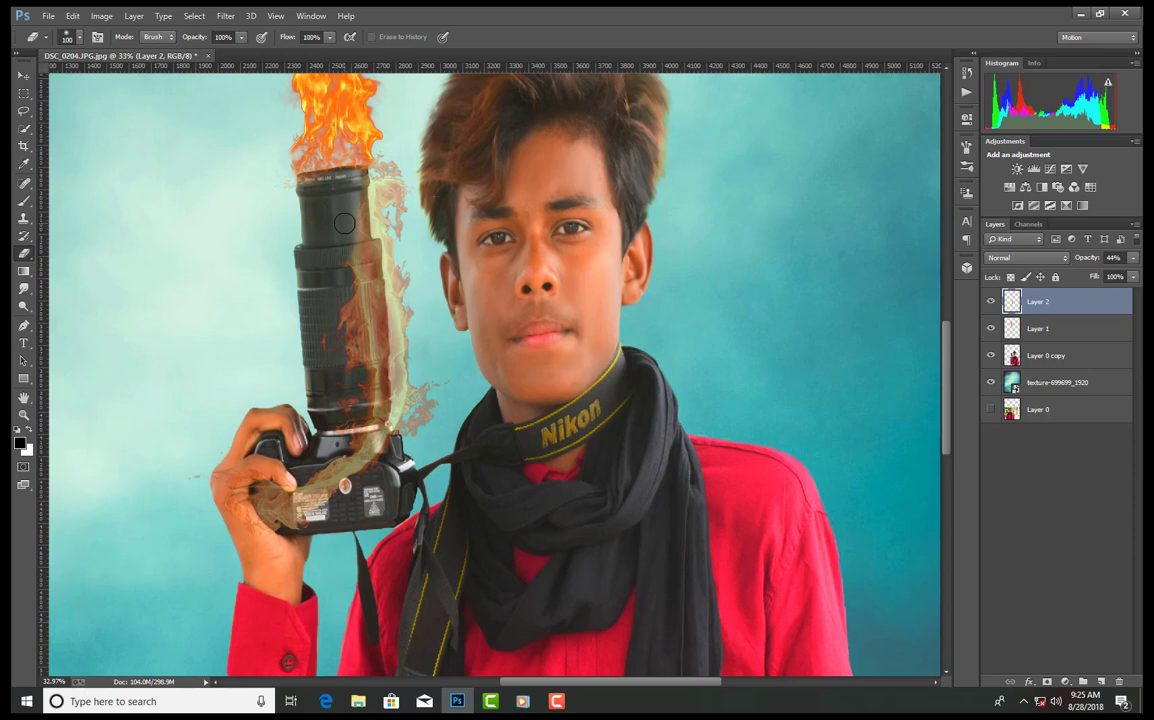
pyautogui.moveTo(355, 316)
pyautogui.mouseDown()
pyautogui.moveTo(326, 305)
pyautogui.moveTo(361, 333)
pyautogui.mouseUp()
pyautogui.moveTo(360, 392); pyautogui.dragTo(367, 429)
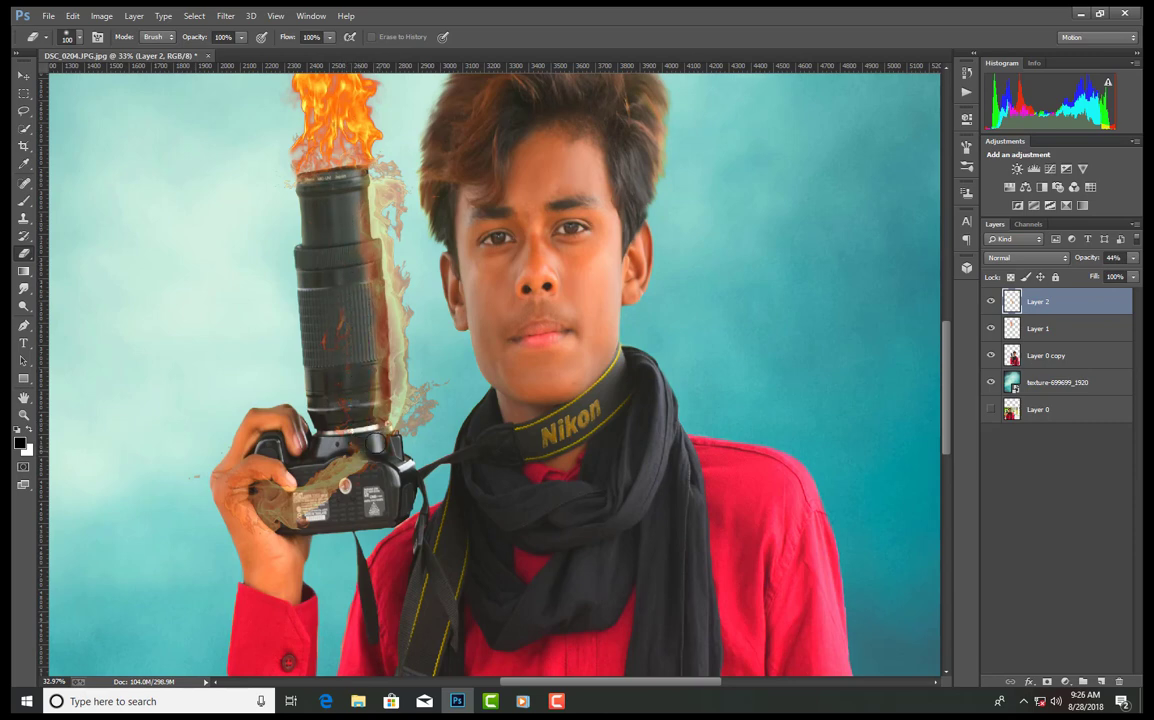
pyautogui.moveTo(345, 478)
pyautogui.mouseDown()
pyautogui.moveTo(339, 403)
pyautogui.moveTo(230, 456)
pyautogui.mouseUp()
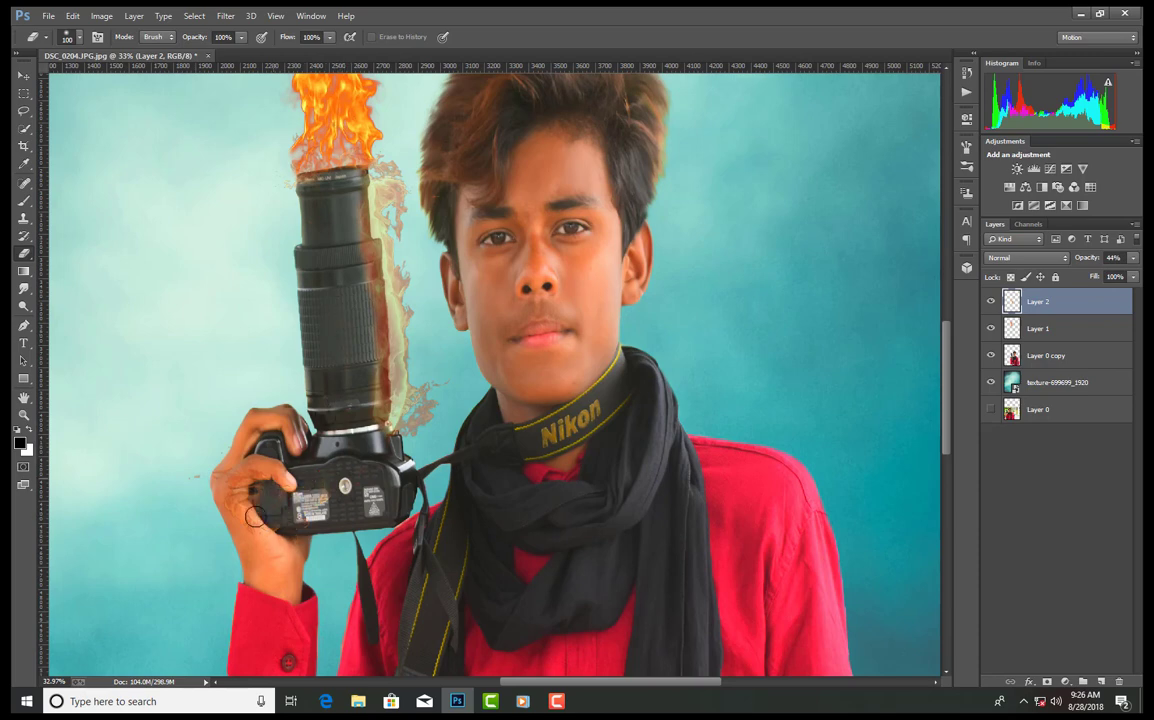
# - Erase the remains of the J-shaped flame along the face-side edge of the lens barrel with a 125 px Eraser
pyautogui.click(20, 78)
pyautogui.moveTo(402, 260); pyautogui.dragTo(378, 265)
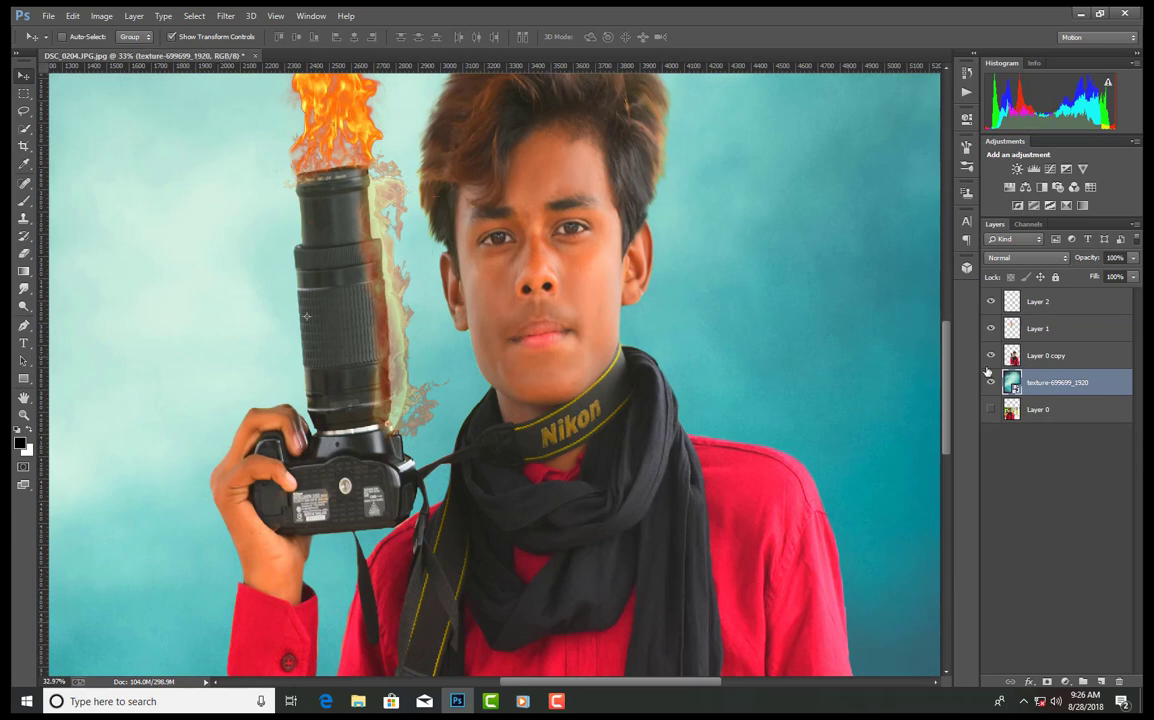
pyautogui.click(1013, 333)
pyautogui.click(1030, 301)
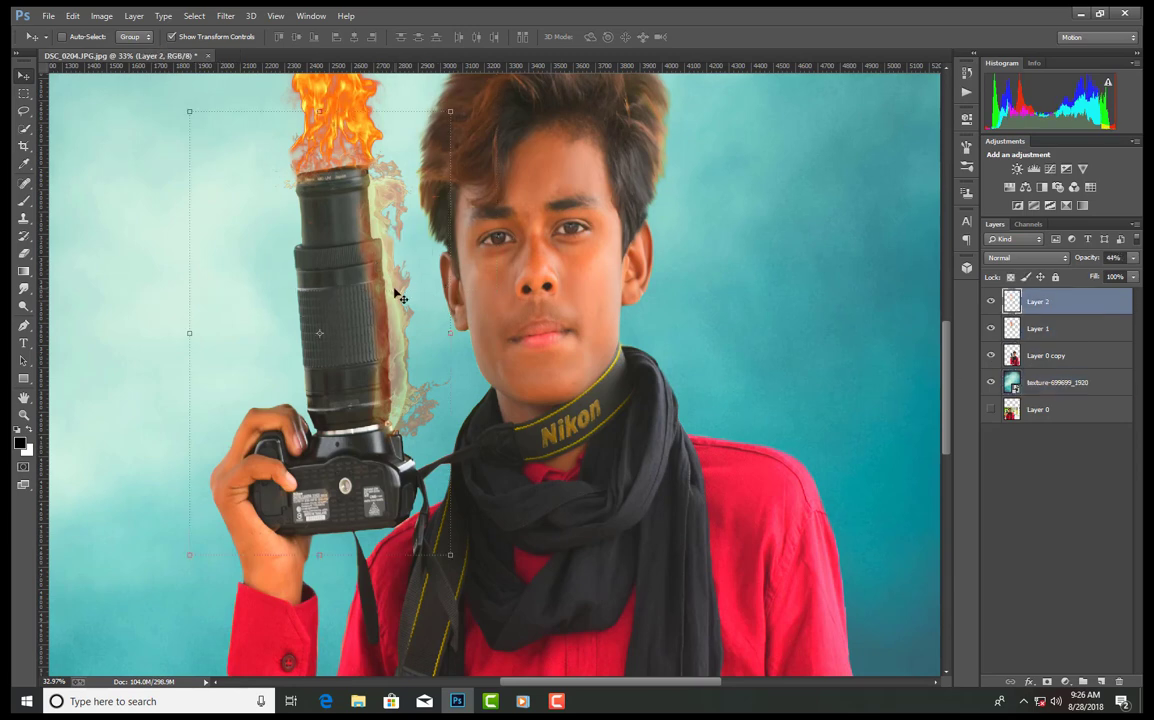
pyautogui.click(23, 255)
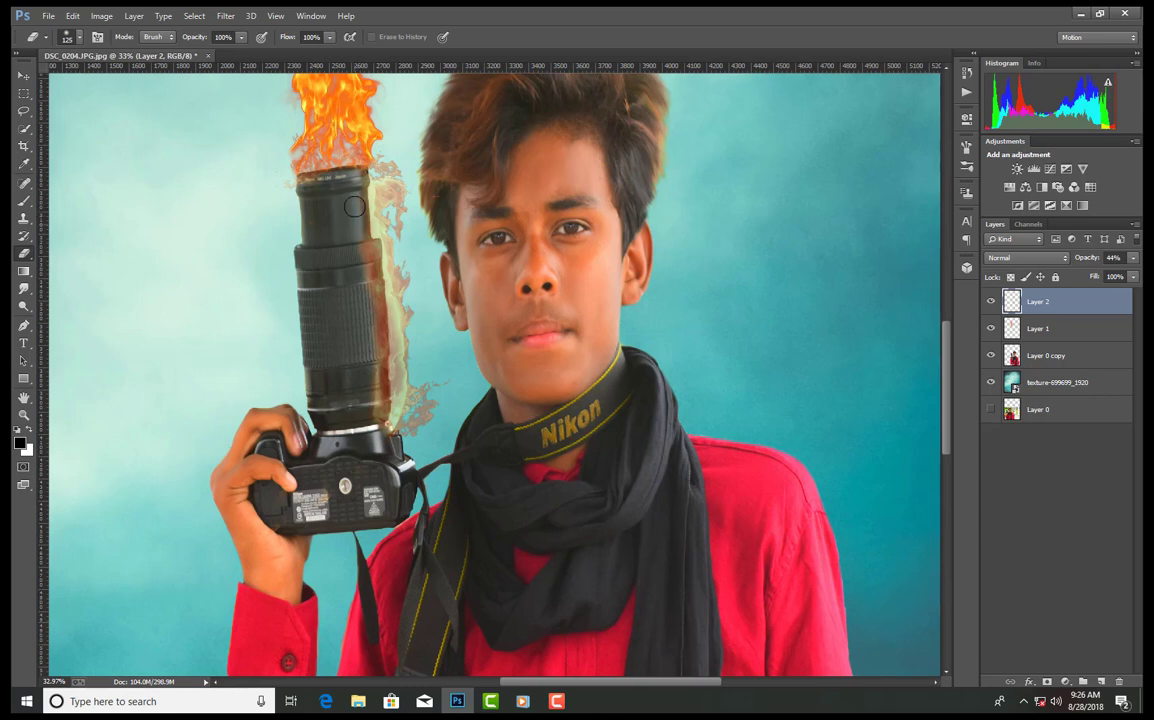
pyautogui.moveTo(355, 206); pyautogui.dragTo(368, 260)
pyautogui.moveTo(374, 328); pyautogui.dragTo(378, 385)
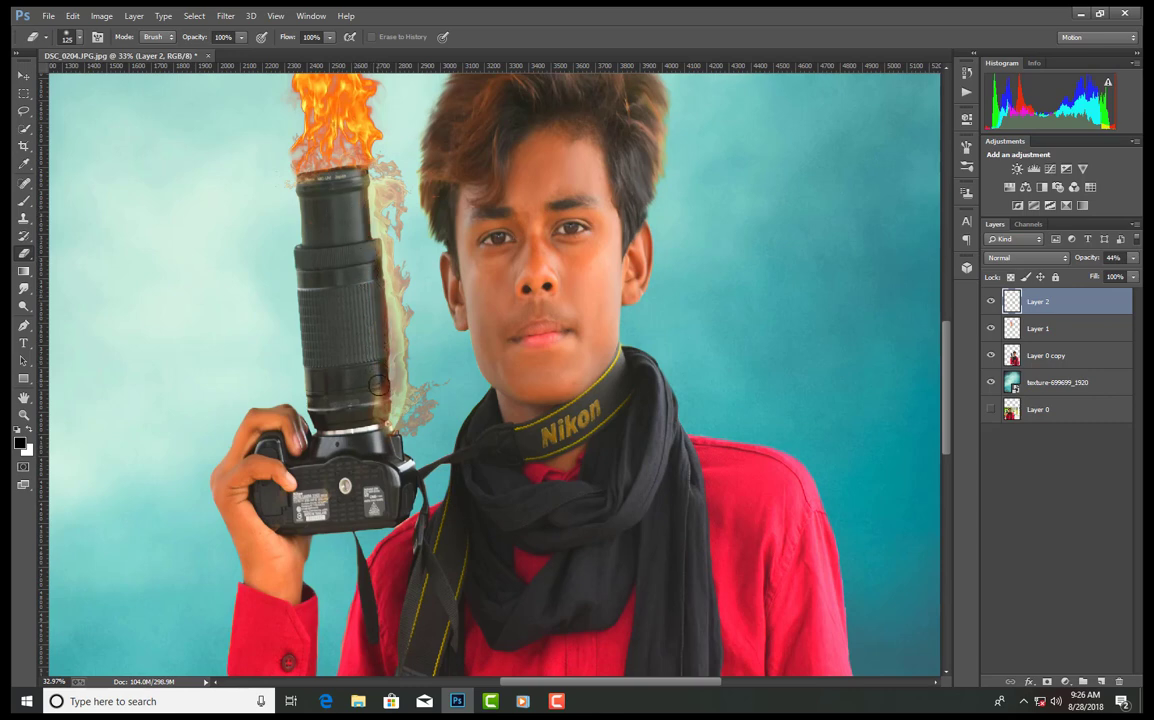
# - Duplicate the J-shaped flame, mirror it, rotate it to -10.58°, and align it along the outer side of the lens
pyautogui.click(23, 77)
pyautogui.moveTo(388, 274); pyautogui.dragTo(310, 274)
pyautogui.hotkey('ctrl', 't')
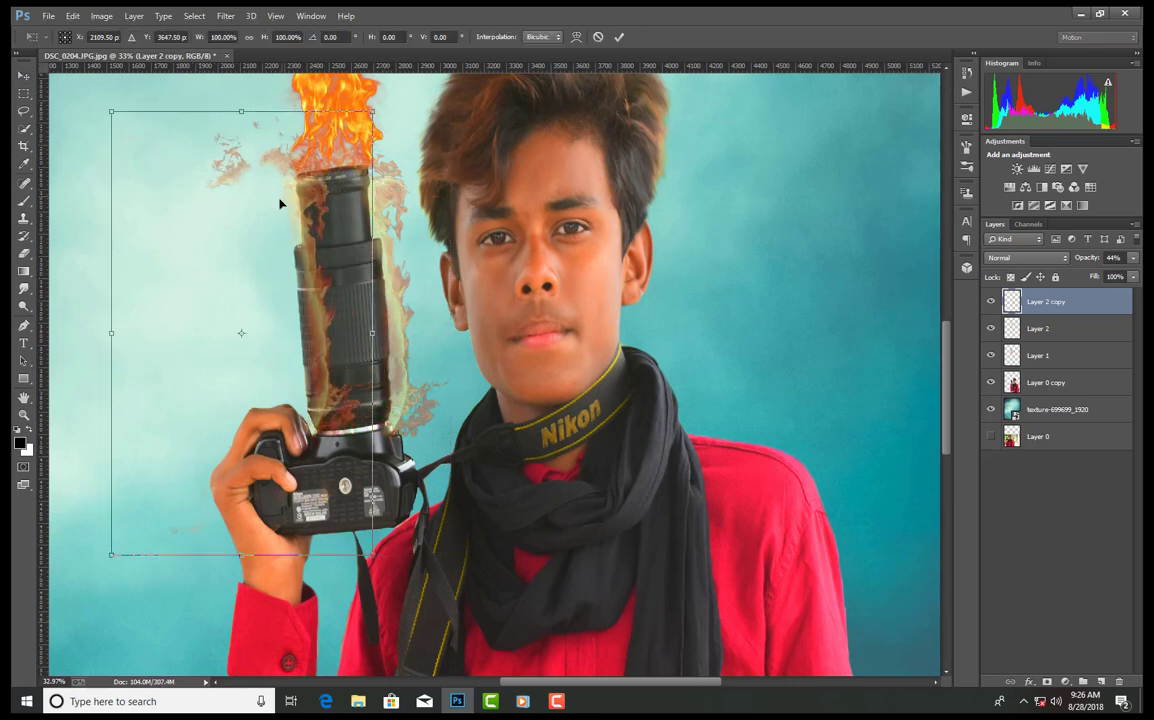
pyautogui.rightClick(251, 179)
pyautogui.click(290, 368)
pyautogui.moveTo(190, 247); pyautogui.dragTo(285, 238)
pyautogui.moveTo(268, 111)
pyautogui.mouseDown()
pyautogui.moveTo(273, 120)
pyautogui.moveTo(250, 117)
pyautogui.mouseUp()
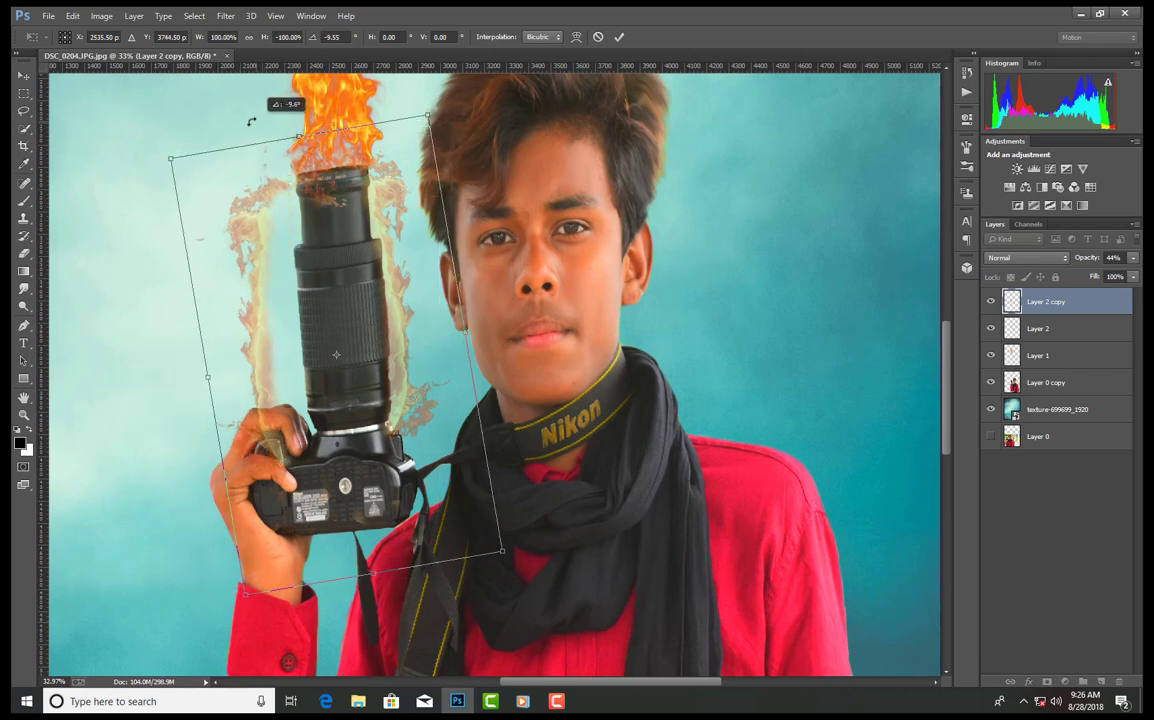
pyautogui.moveTo(256, 229); pyautogui.dragTo(307, 242)
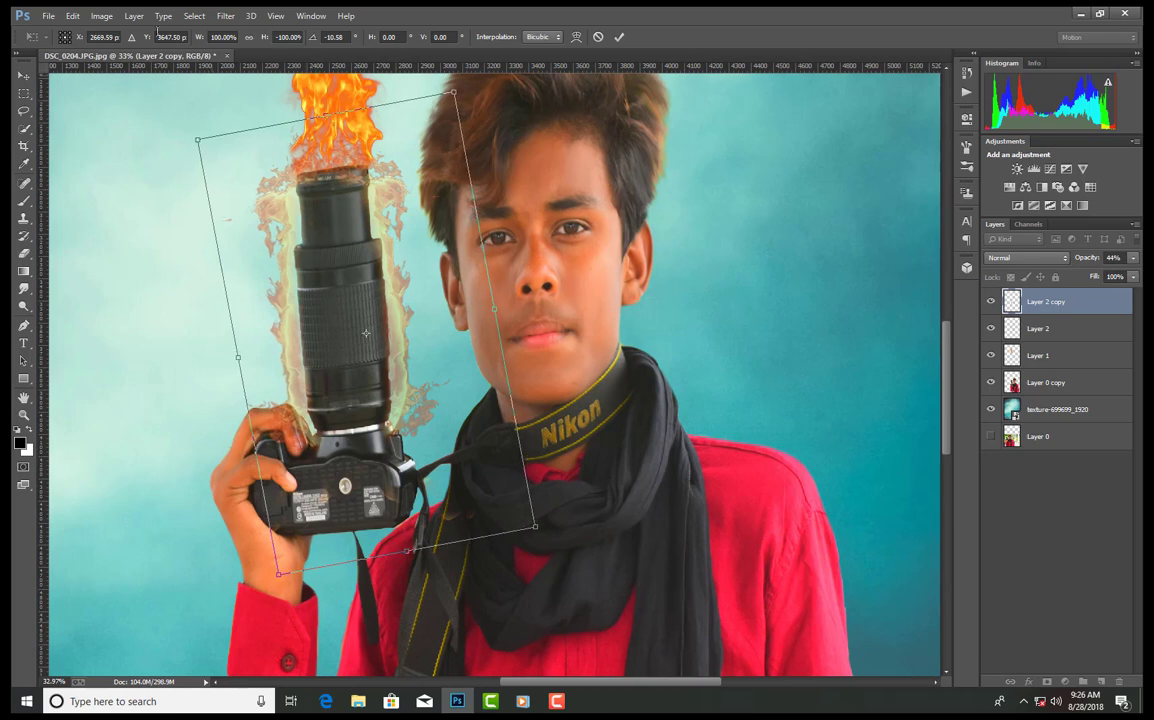
pyautogui.click(513, 273)
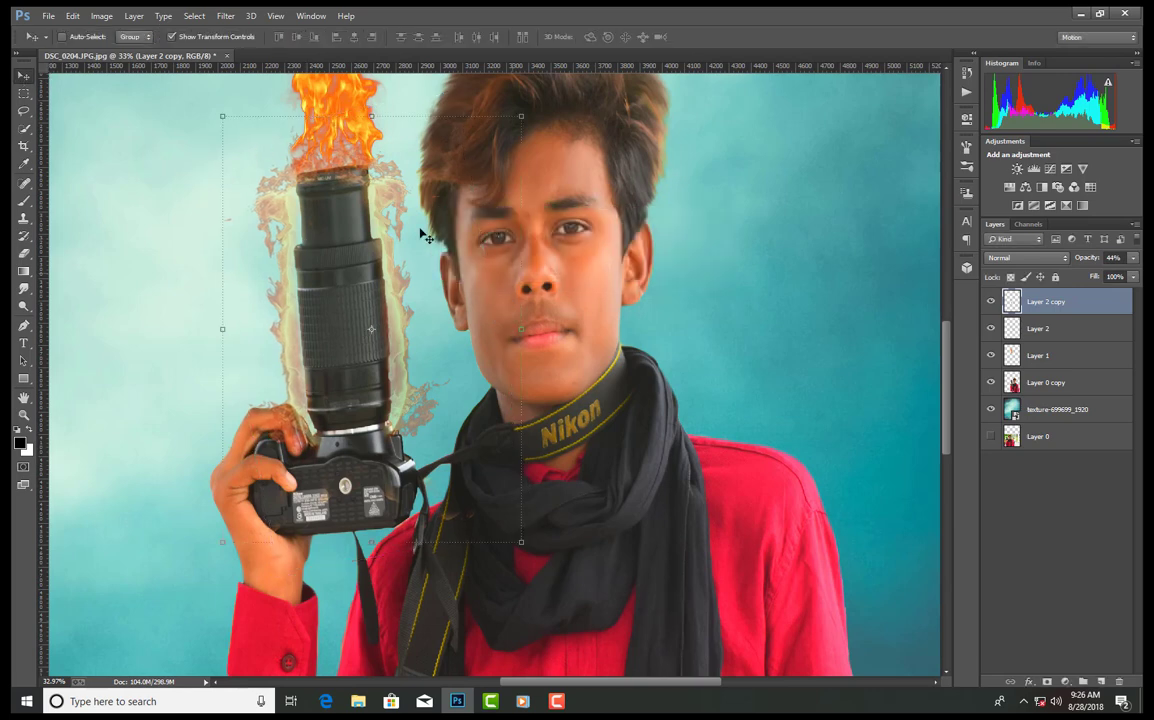
# - Raise the opacity of both J-shaped flame layers to 100%
pyautogui.scroll(-5, 297, 203)
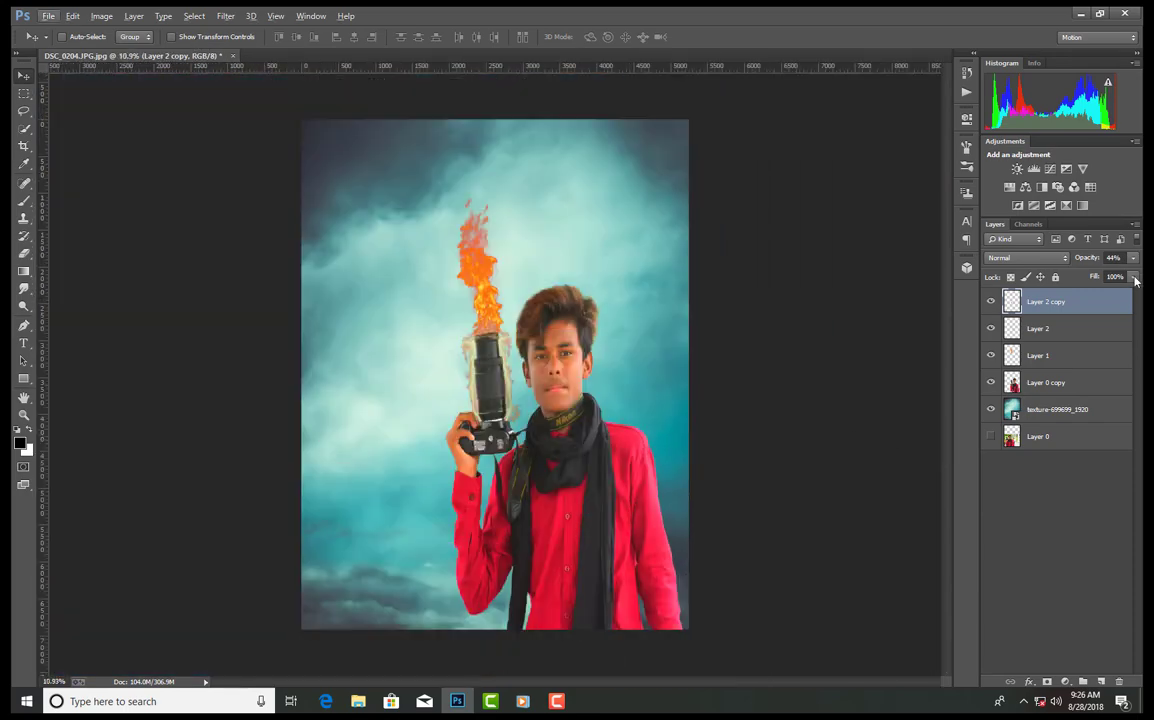
pyautogui.click(1133, 259)
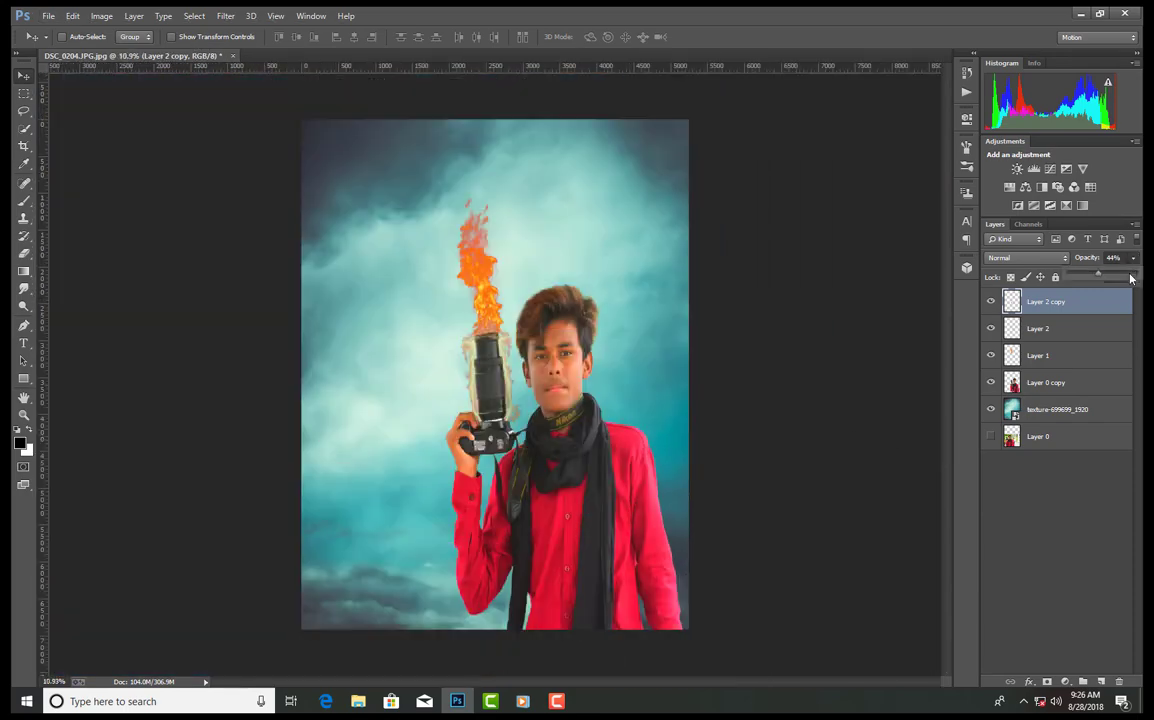
pyautogui.click(1136, 275)
pyautogui.click(1081, 322)
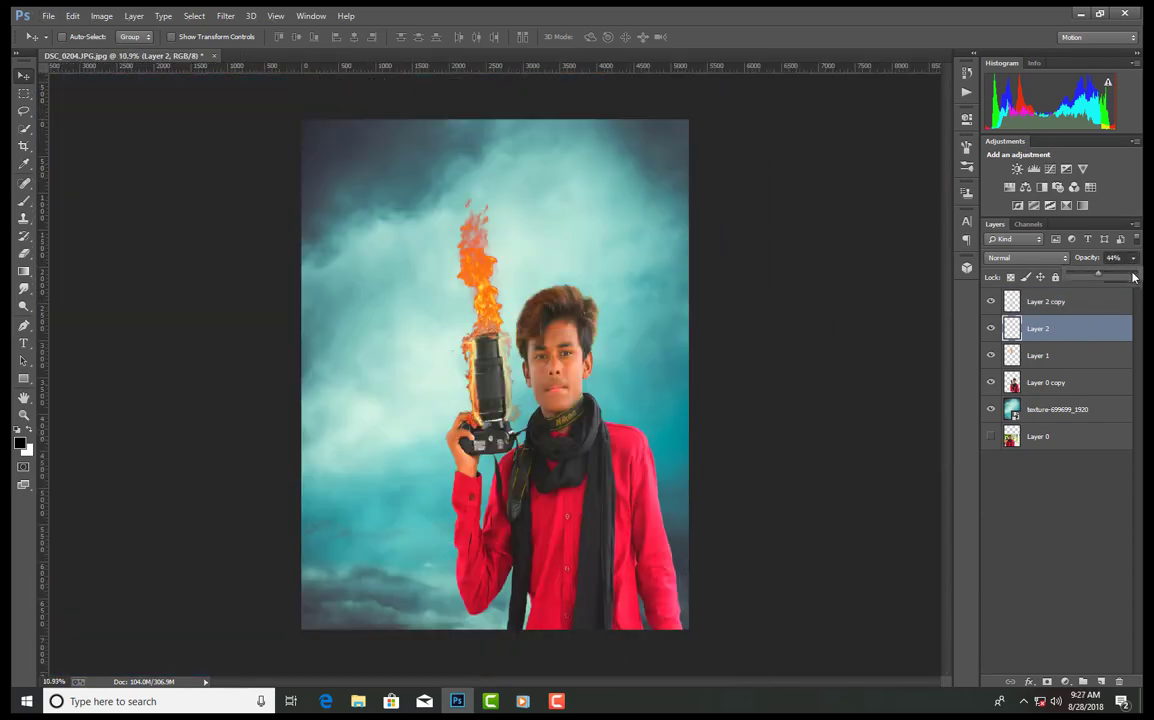
pyautogui.scroll(2, 573, 381)
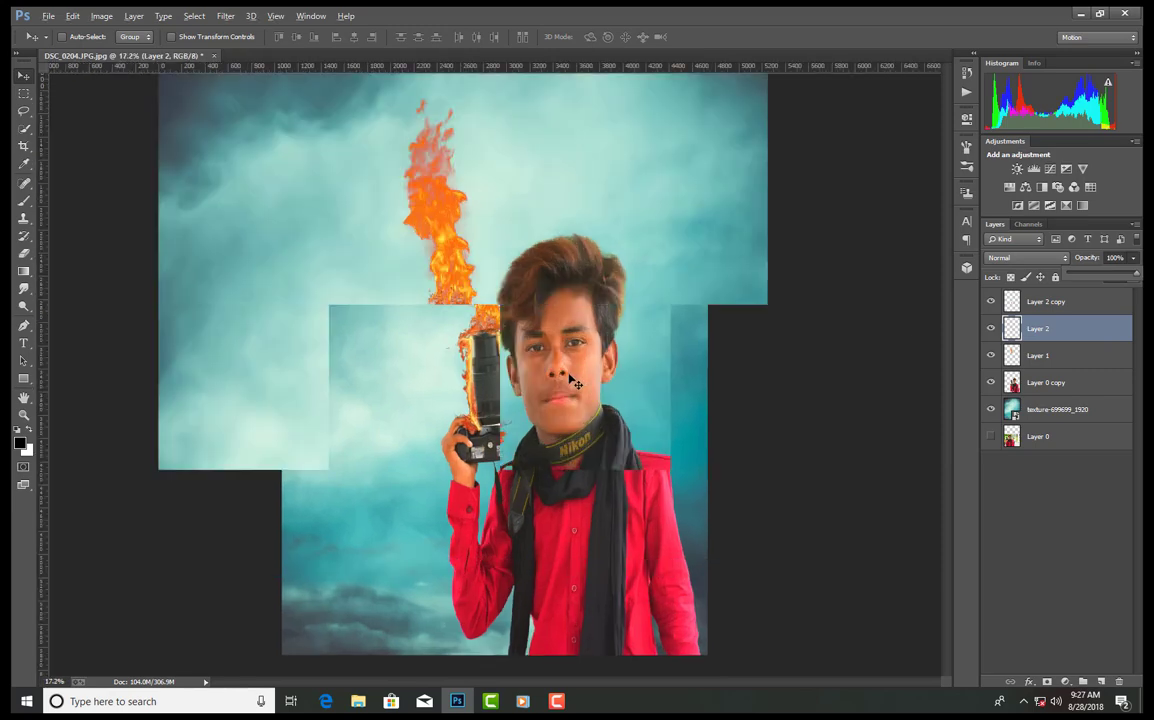
pyautogui.hotkey('ctrl', '0')
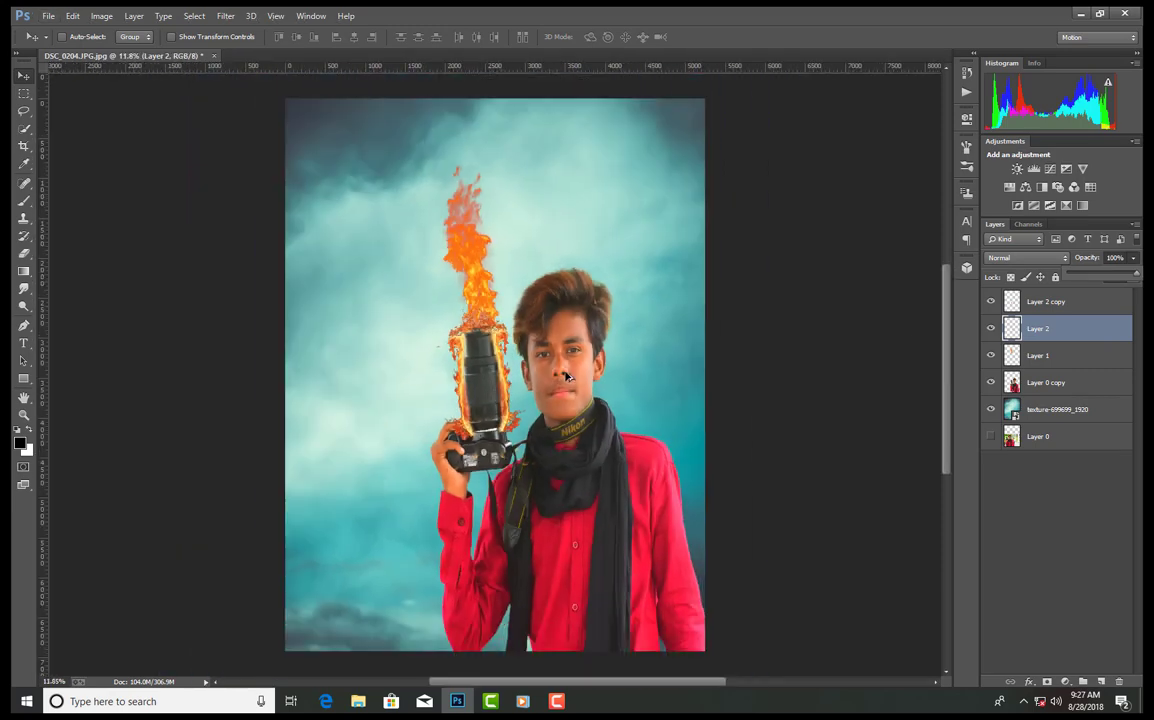
# - Open the sparks image IMG-20151203-WA0252(1), copy it into the portrait composite, and close its source image
pyautogui.click(50, 15)
pyautogui.click(60, 44)
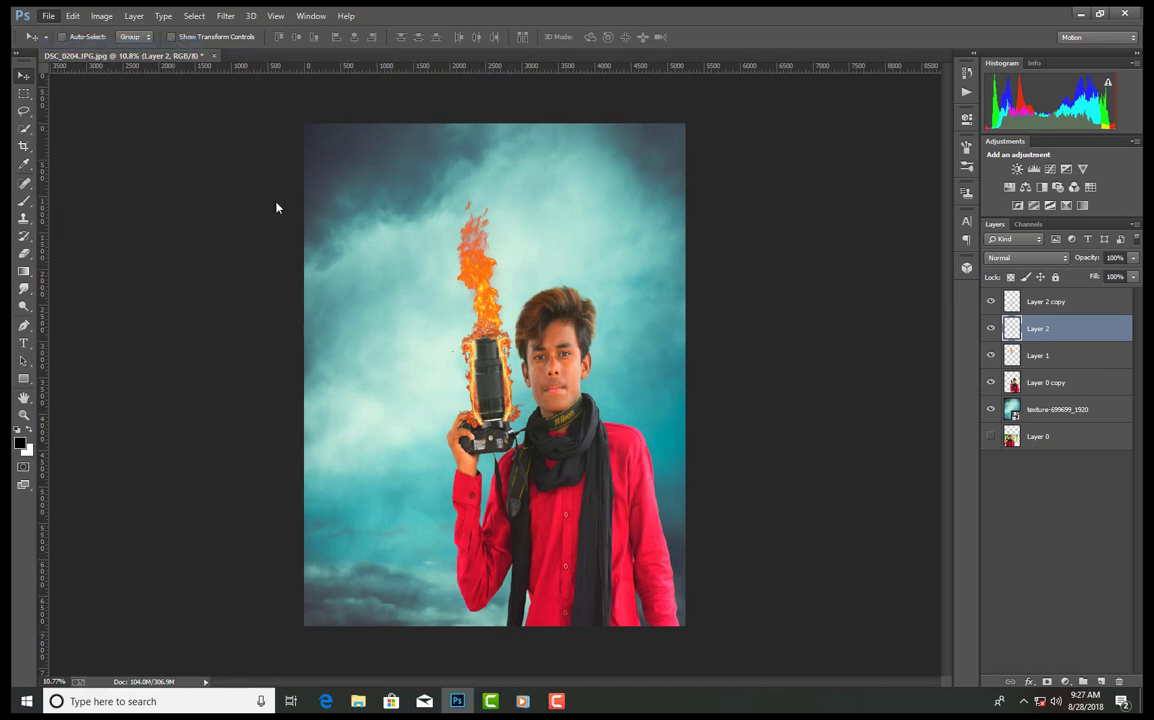
pyautogui.moveTo(690, 115); pyautogui.dragTo(692, 226)
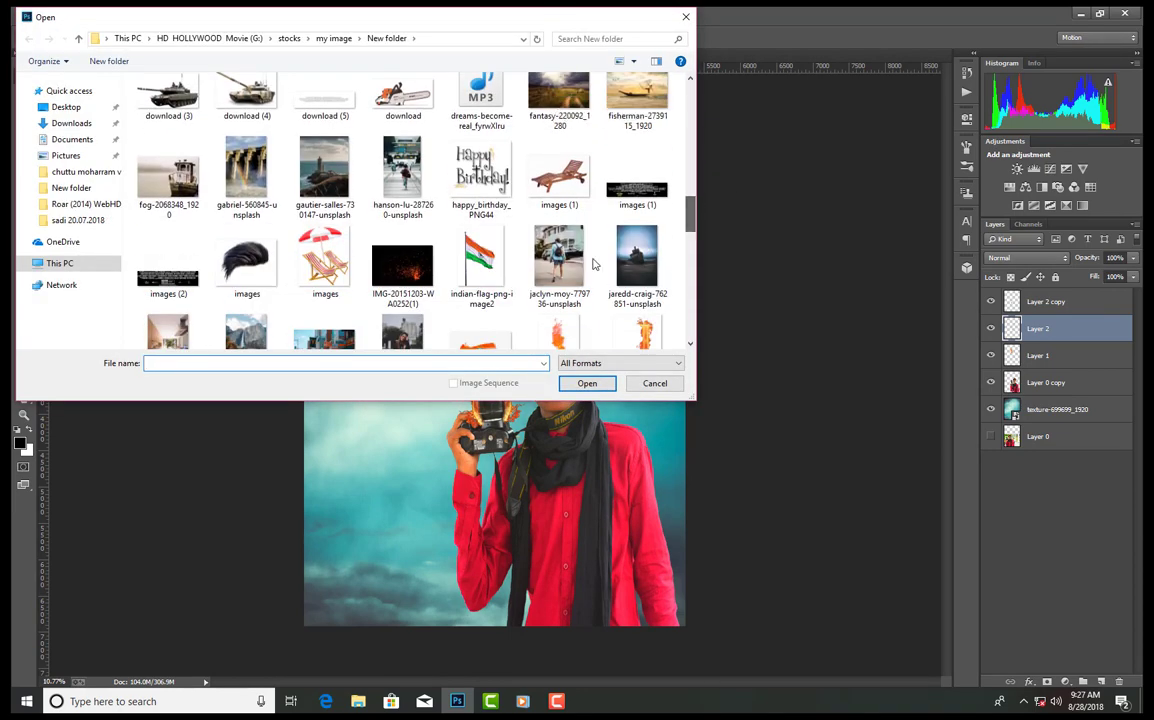
pyautogui.click(402, 268)
pyautogui.click(585, 383)
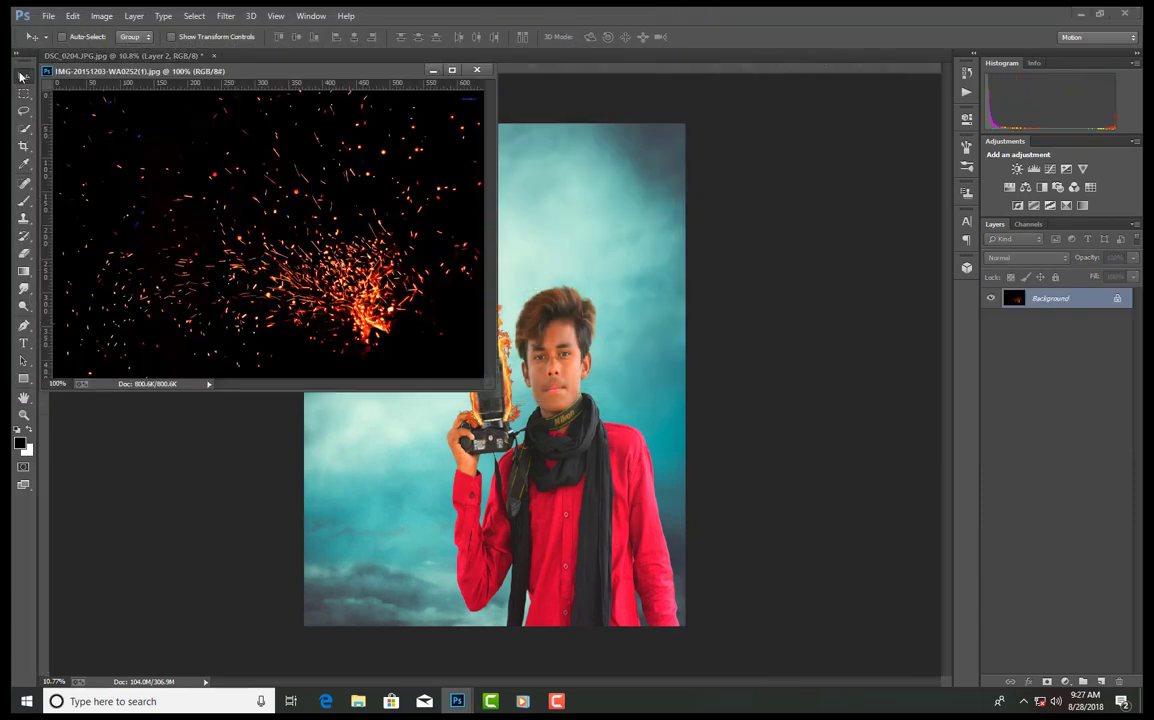
pyautogui.click(407, 427)
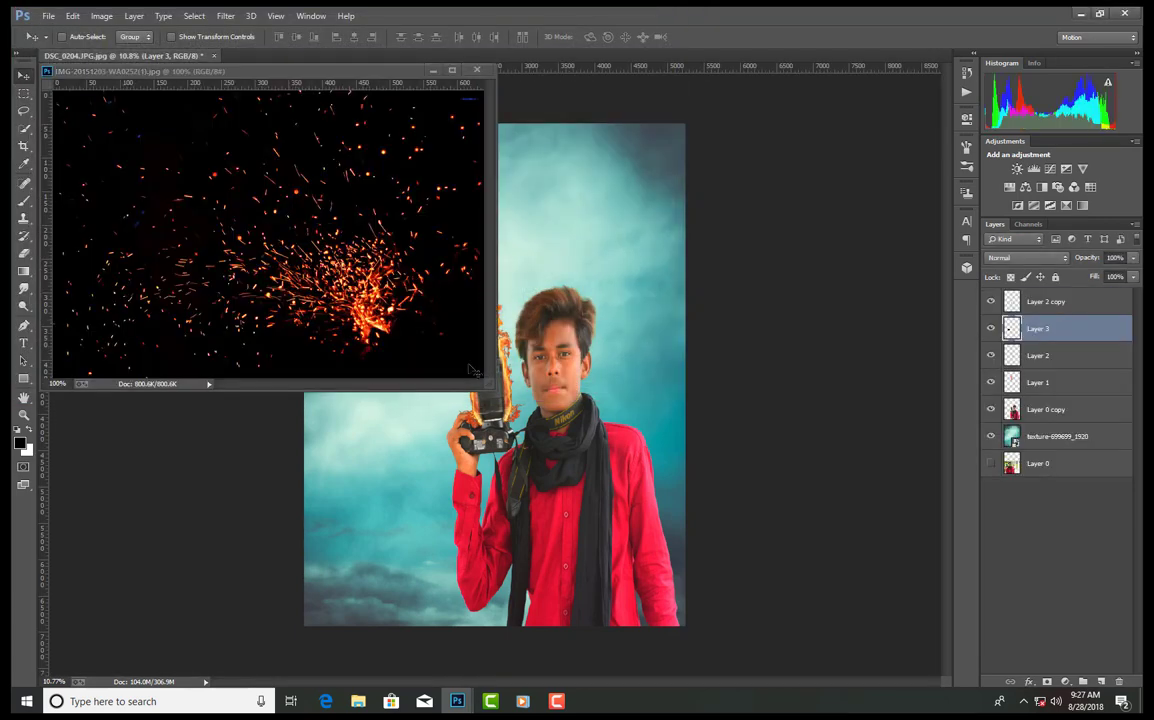
pyautogui.click(477, 70)
# - Scale the sparks image to about 1295% and place it across the full width of the portrait's upper part
pyautogui.moveTo(406, 386); pyautogui.dragTo(369, 241)
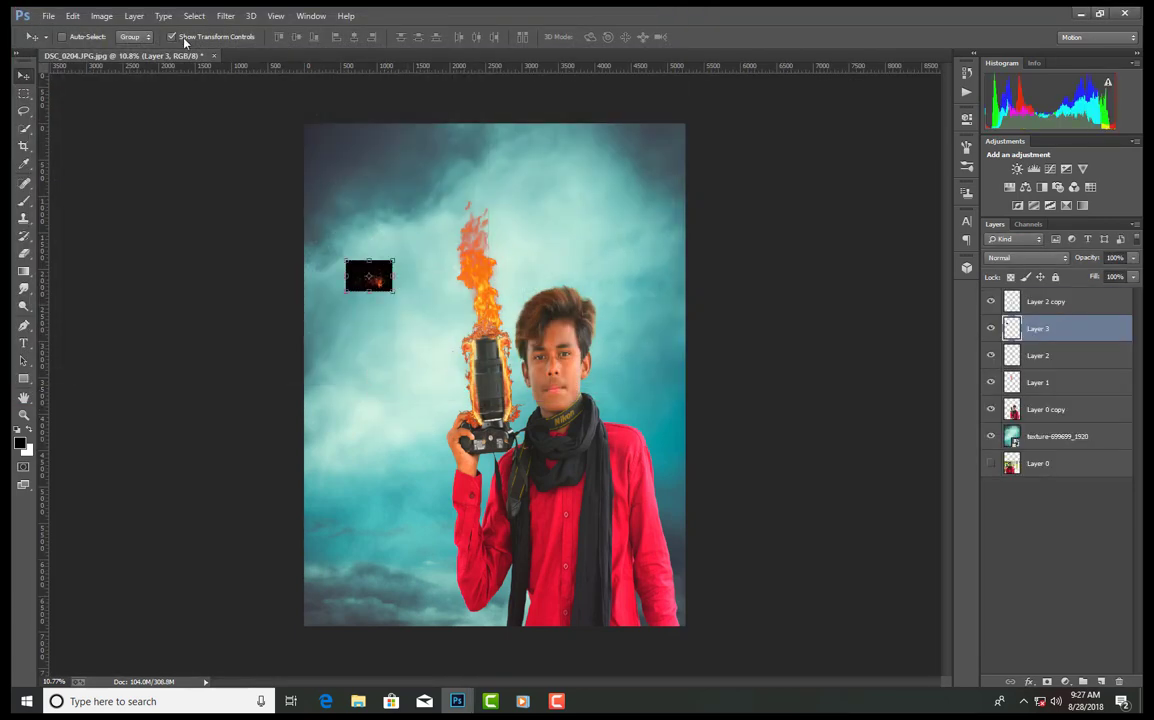
pyautogui.moveTo(399, 299); pyautogui.dragTo(635, 532)
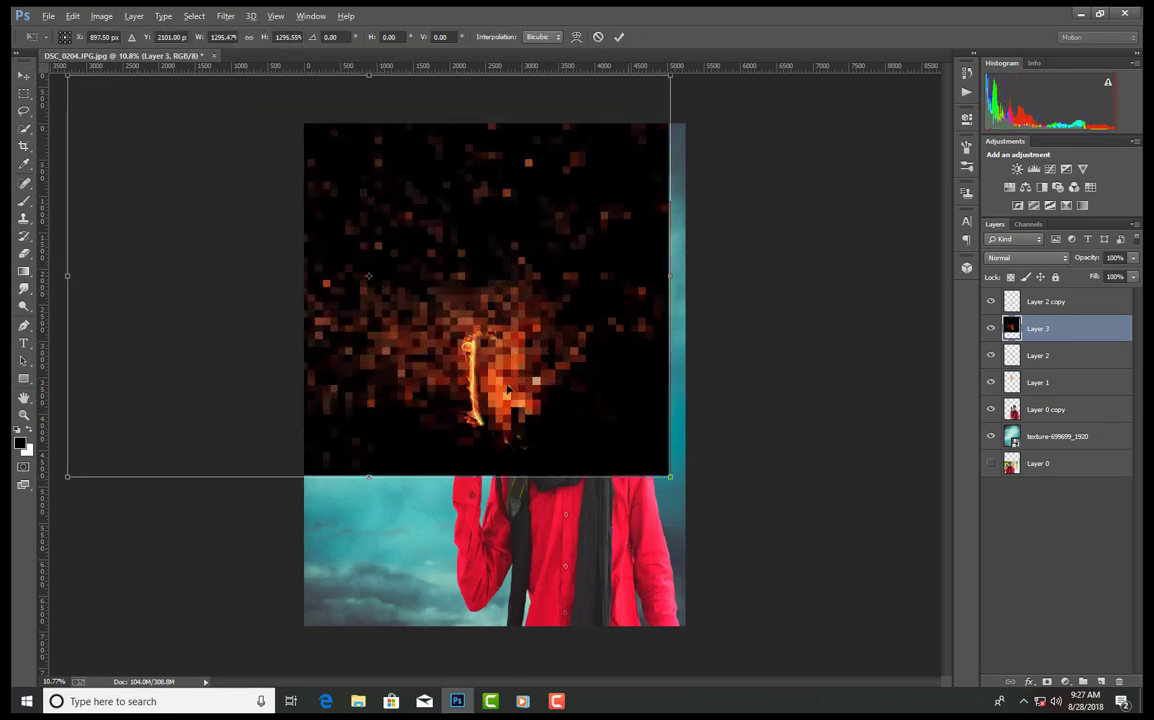
pyautogui.moveTo(499, 345); pyautogui.dragTo(576, 393)
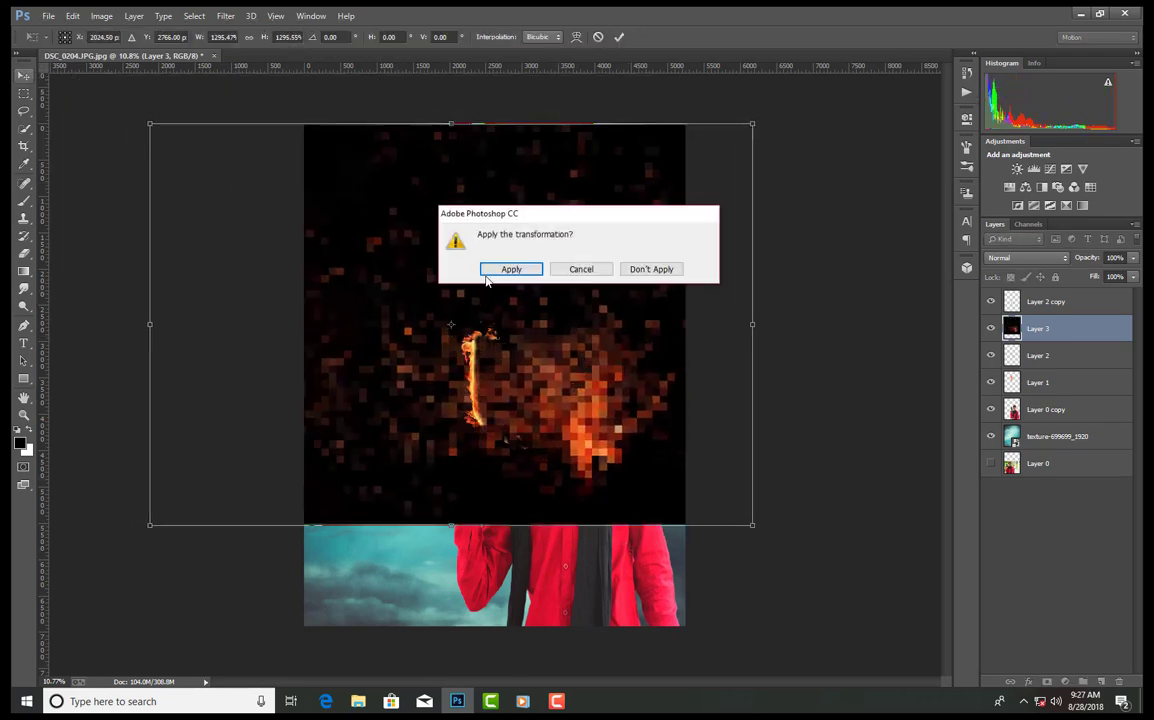
pyautogui.click(518, 270)
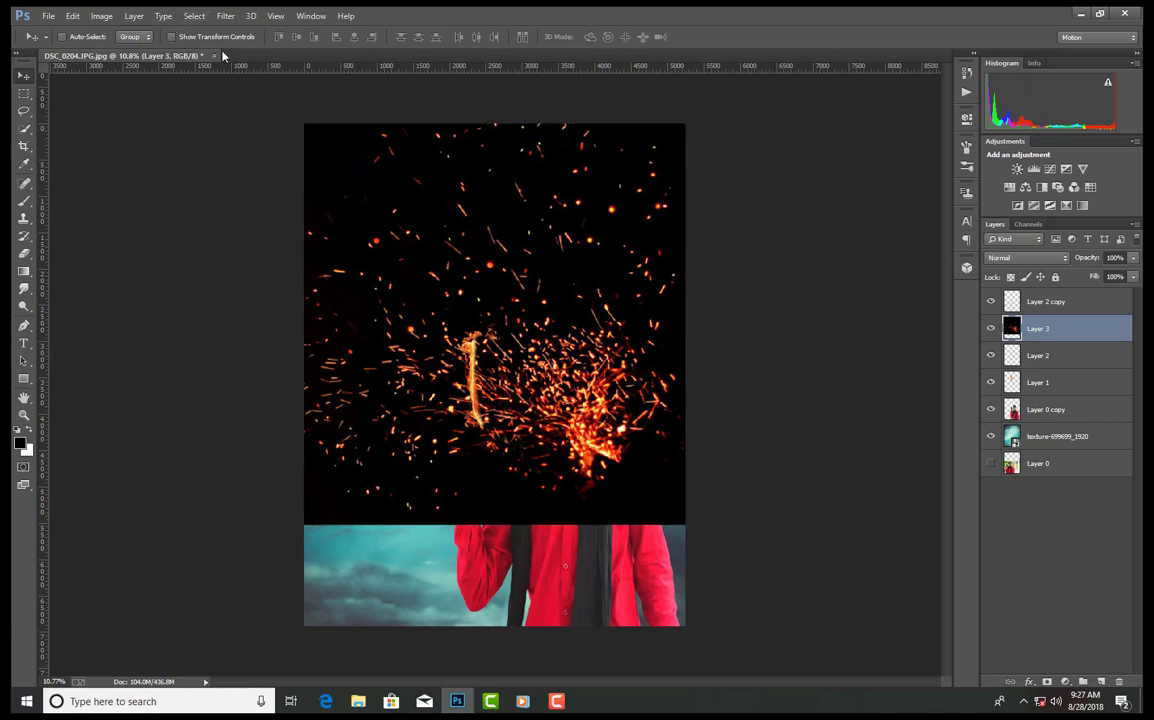
# - Set the sparks layer's blend mode to Screen and shift the densest sparks from the scarf over to the camera
pyautogui.click(1008, 259)
pyautogui.click(1005, 378)
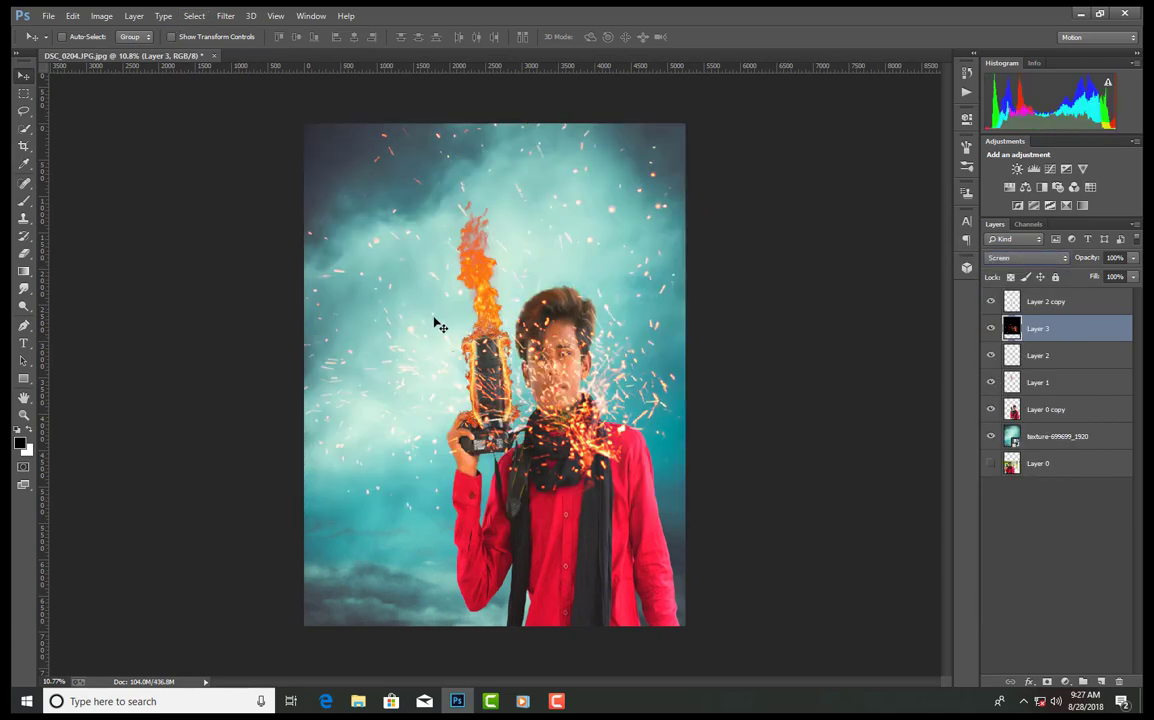
pyautogui.moveTo(575, 393)
pyautogui.mouseDown()
pyautogui.moveTo(404, 392)
pyautogui.moveTo(388, 376)
pyautogui.moveTo(455, 400)
pyautogui.mouseUp()
# - Erase the sparks over the man's face, sleeve and hand with a 500 px Eraser, and reduce the sparks layer's opacity to 59%
pyautogui.press('e')
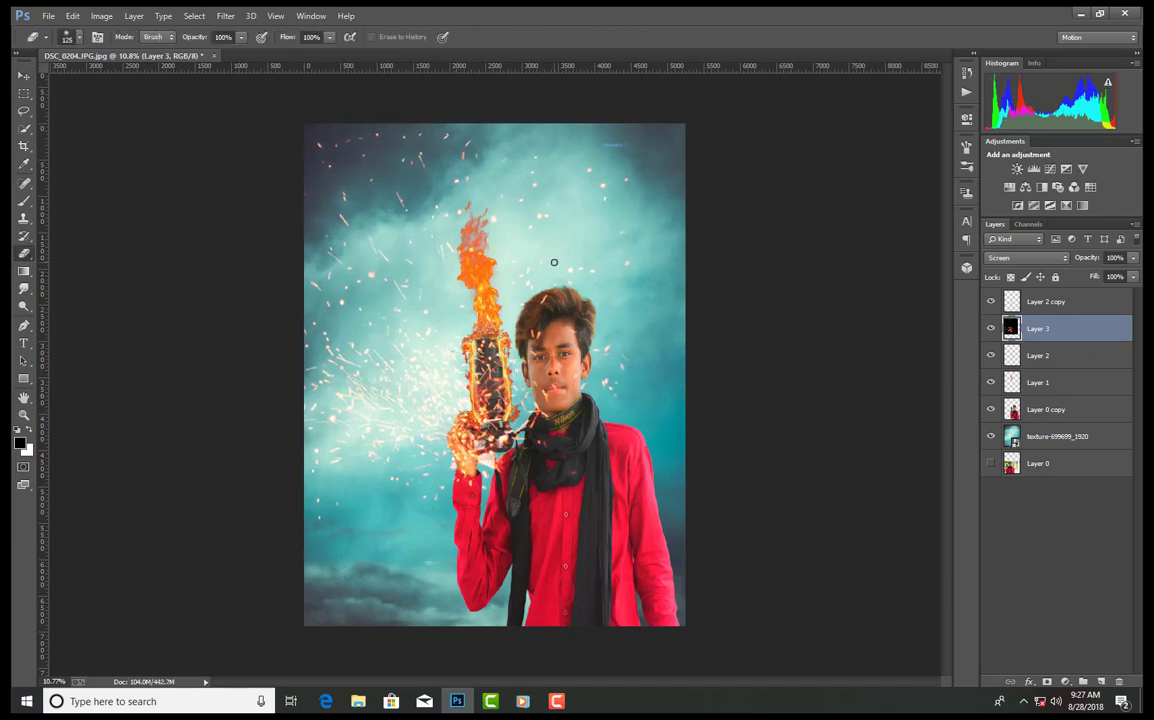
pyautogui.press(']')
pyautogui.press(']')
pyautogui.press(']')
pyautogui.press(']')
pyautogui.press(']')
pyautogui.press(']')
pyautogui.press(']')
pyautogui.press(']')
pyautogui.press(']')
pyautogui.press('[')
pyautogui.press('[')
pyautogui.press('[')
pyautogui.moveTo(477, 485); pyautogui.dragTo(462, 441)
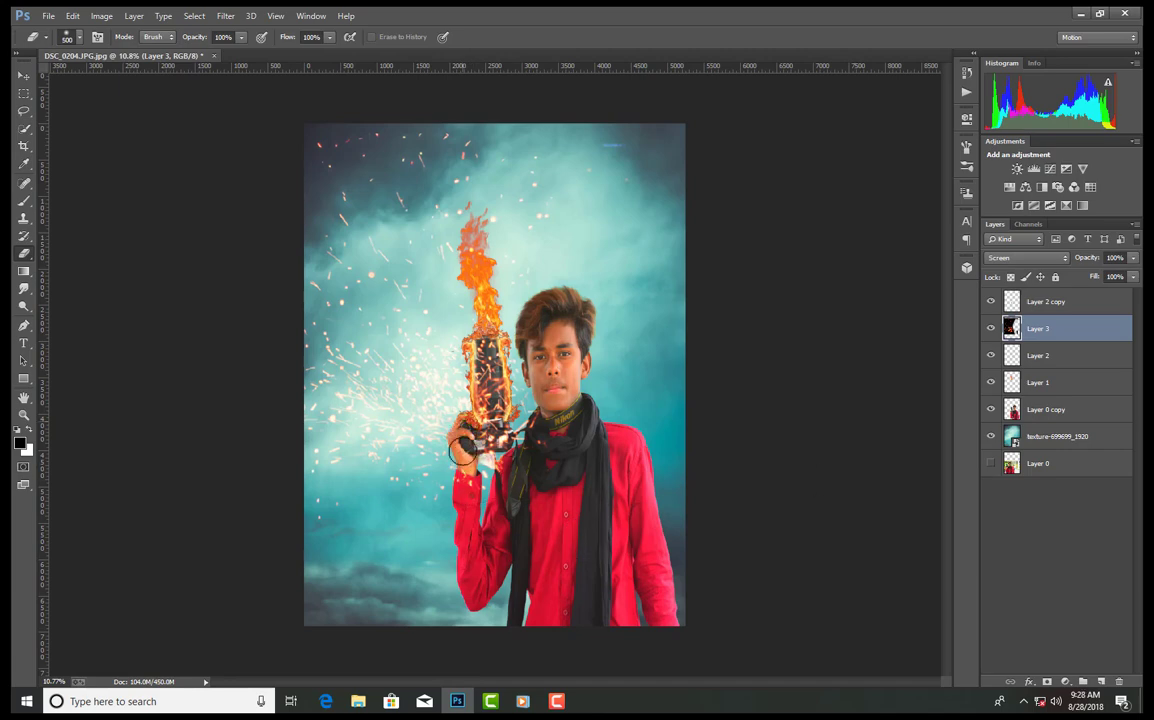
pyautogui.moveTo(1135, 281); pyautogui.dragTo(1111, 277)
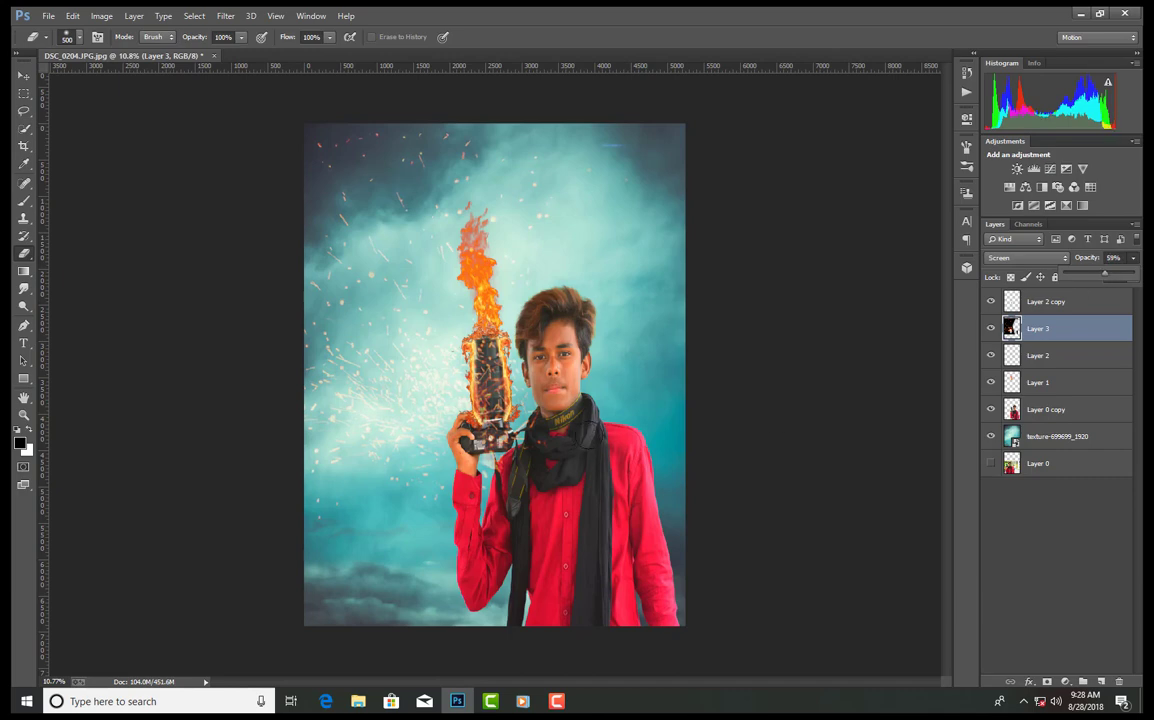
# - Duplicate the cut-out man layer, load its outline as a selection, and expand the selection by 1 pixel
pyautogui.click(24, 76)
pyautogui.click(1047, 411)
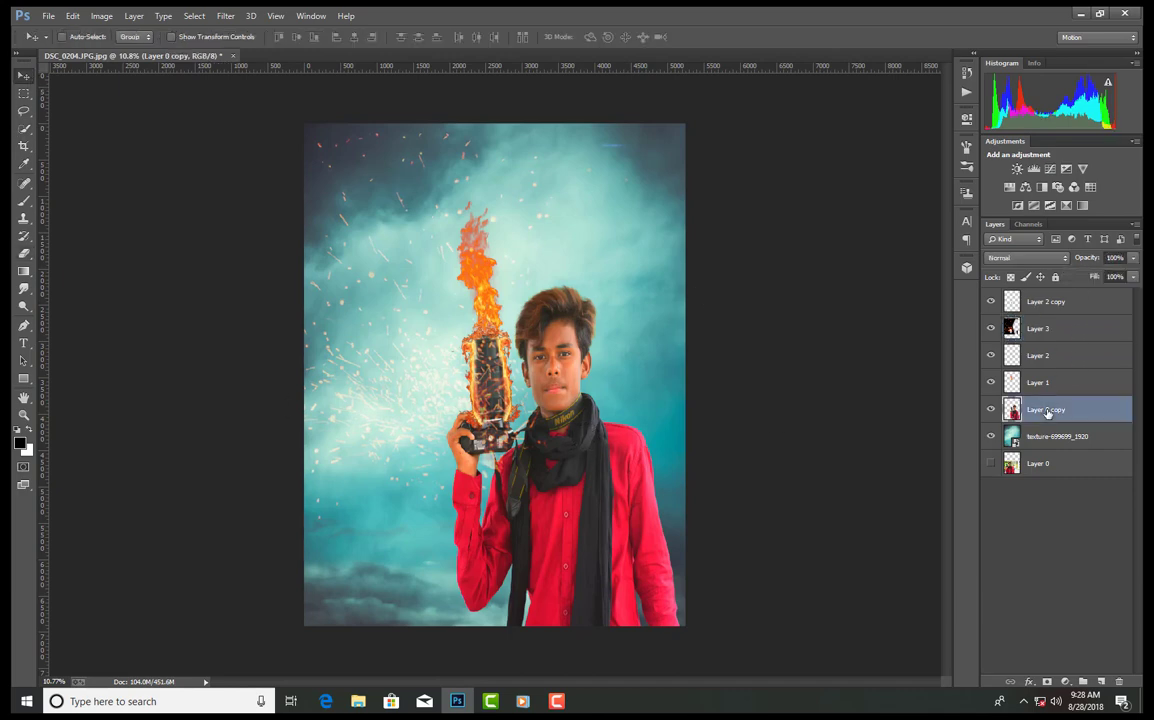
pyautogui.hotkey('ctrl', 'j')
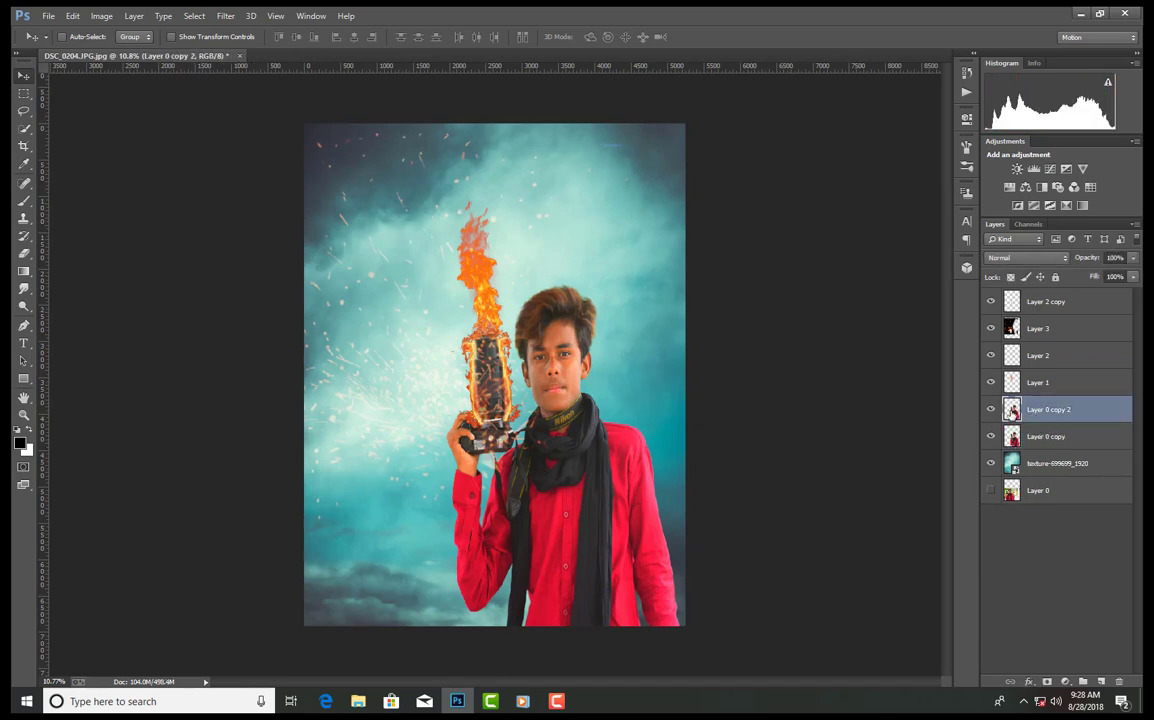
pyautogui.keyDown('ctrl'); pyautogui.click(1012, 410); pyautogui.keyUp('ctrl')
pyautogui.click(226, 16)
pyautogui.moveTo(194, 16)
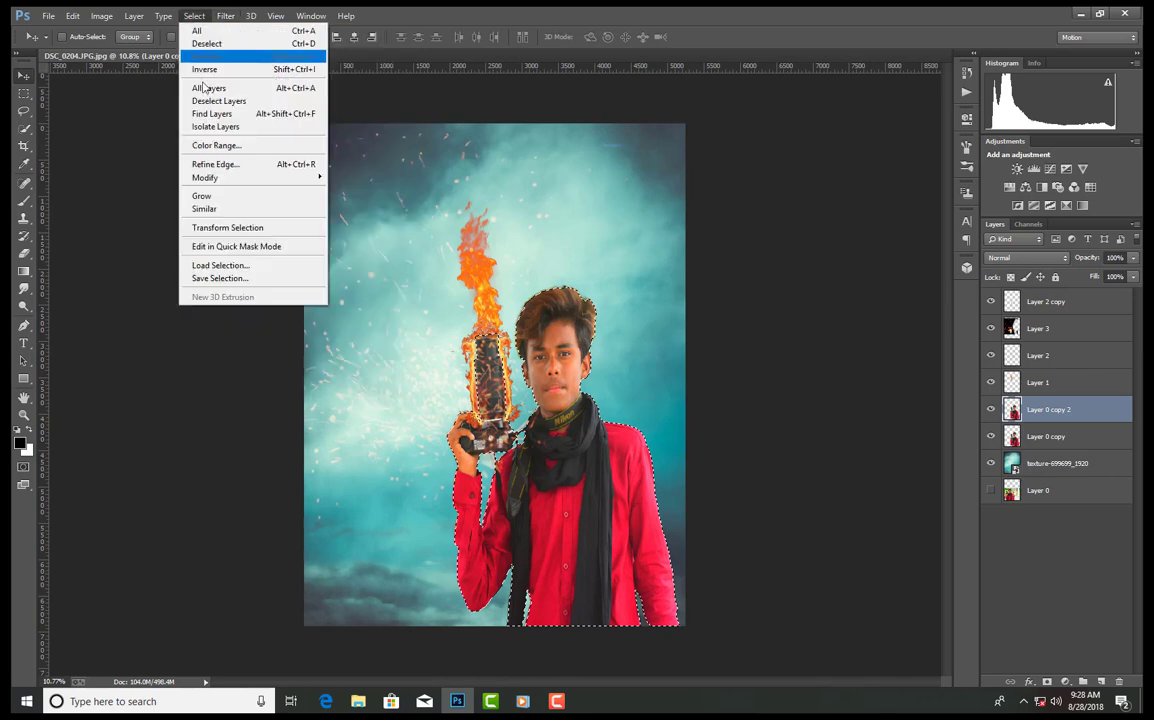
pyautogui.moveTo(210, 177)
pyautogui.click(352, 203)
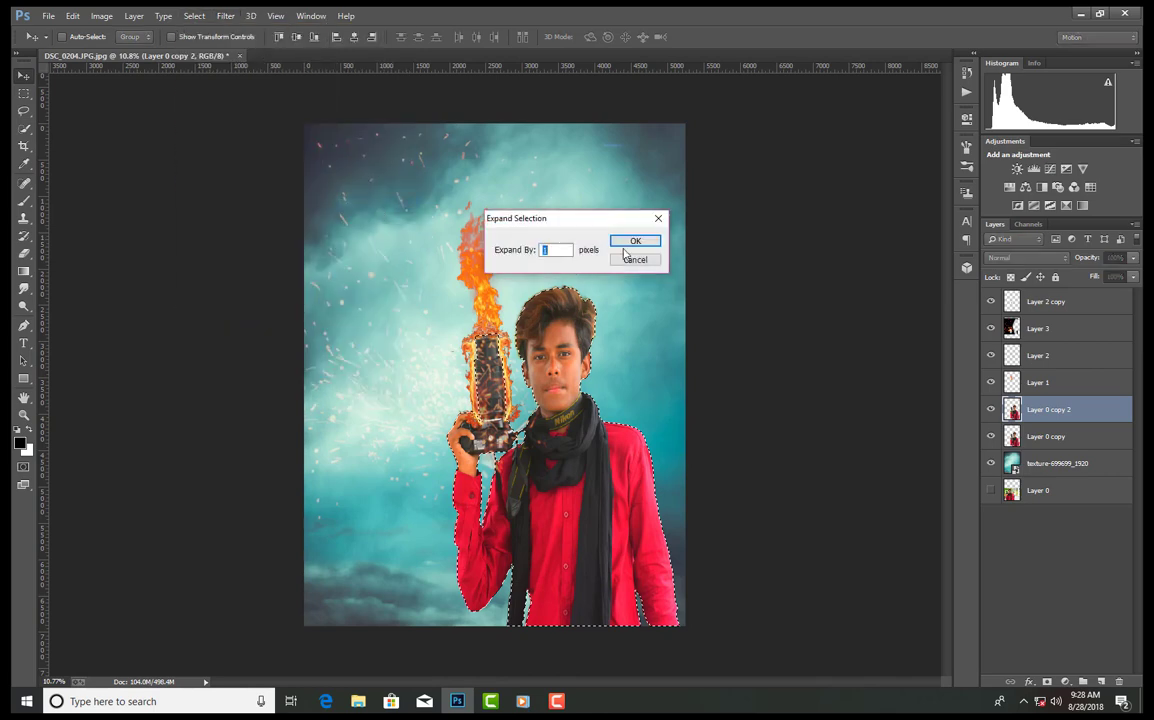
pyautogui.click(645, 240)
# - Fill the man's selected silhouette on the duplicate layer with 50% Gray in Normal mode at 100% opacity
pyautogui.click(24, 111)
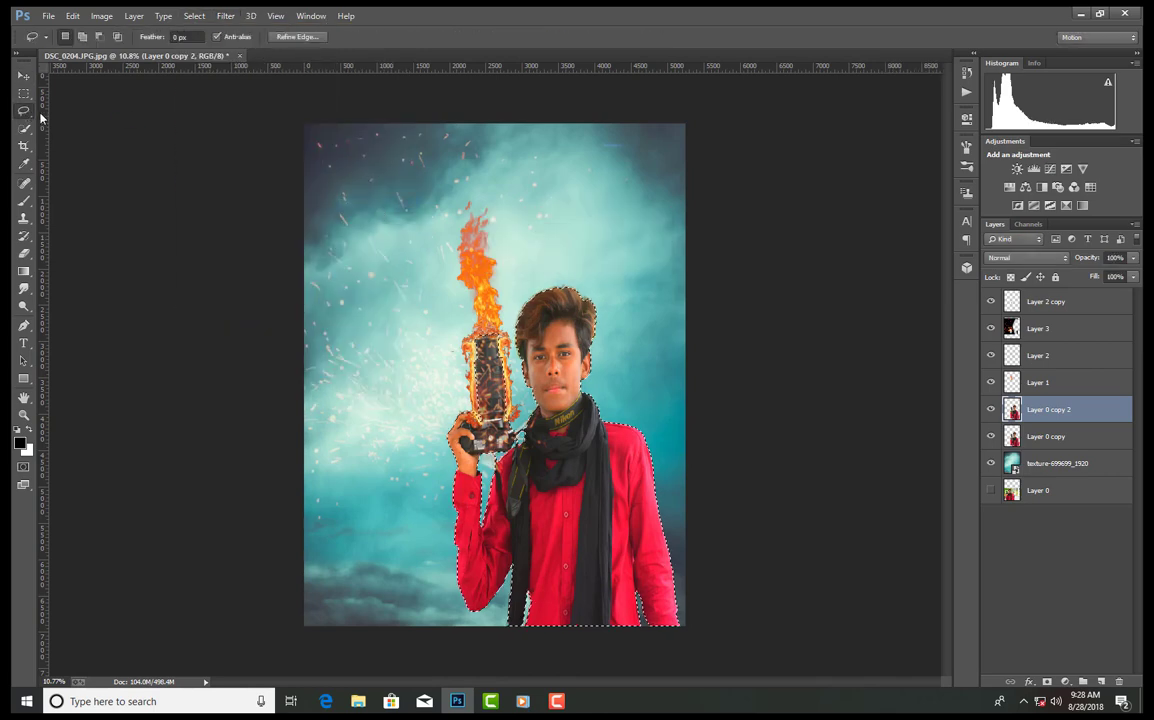
pyautogui.rightClick(545, 355)
pyautogui.click(545, 533)
pyautogui.click(562, 220)
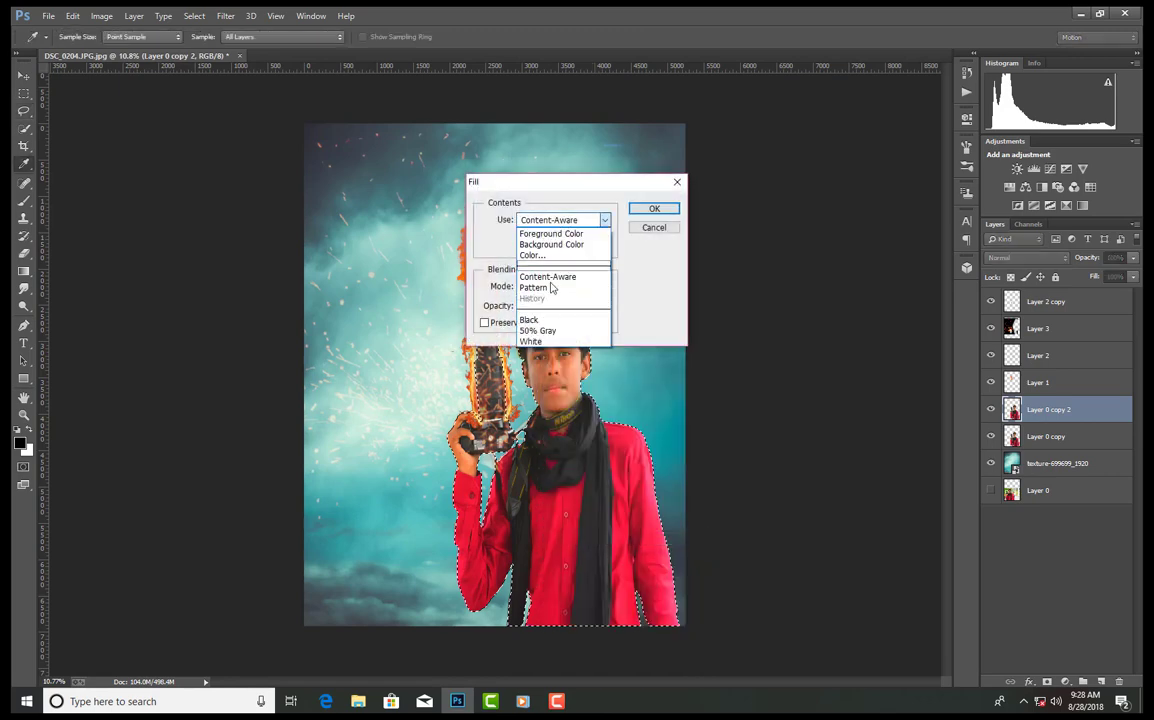
pyautogui.click(537, 330)
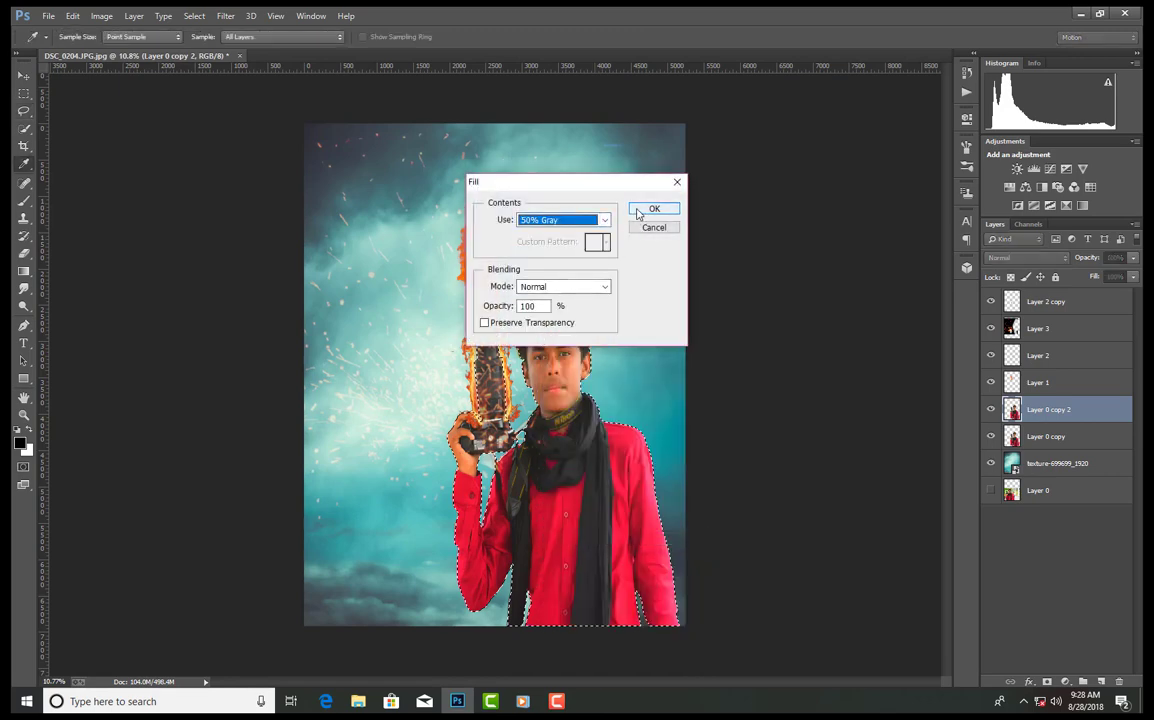
pyautogui.click(652, 209)
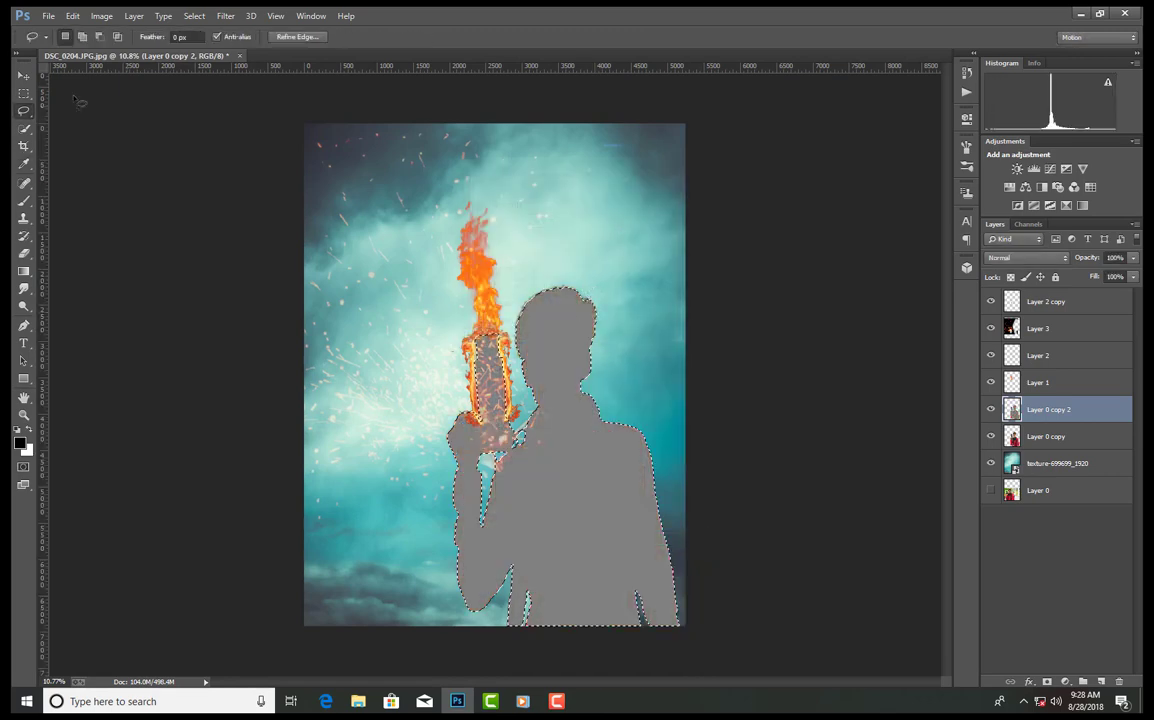
# - Set the gray silhouette layer's blend mode to Soft Light
pyautogui.click(26, 75)
pyautogui.click(1027, 257)
pyautogui.click(999, 440)
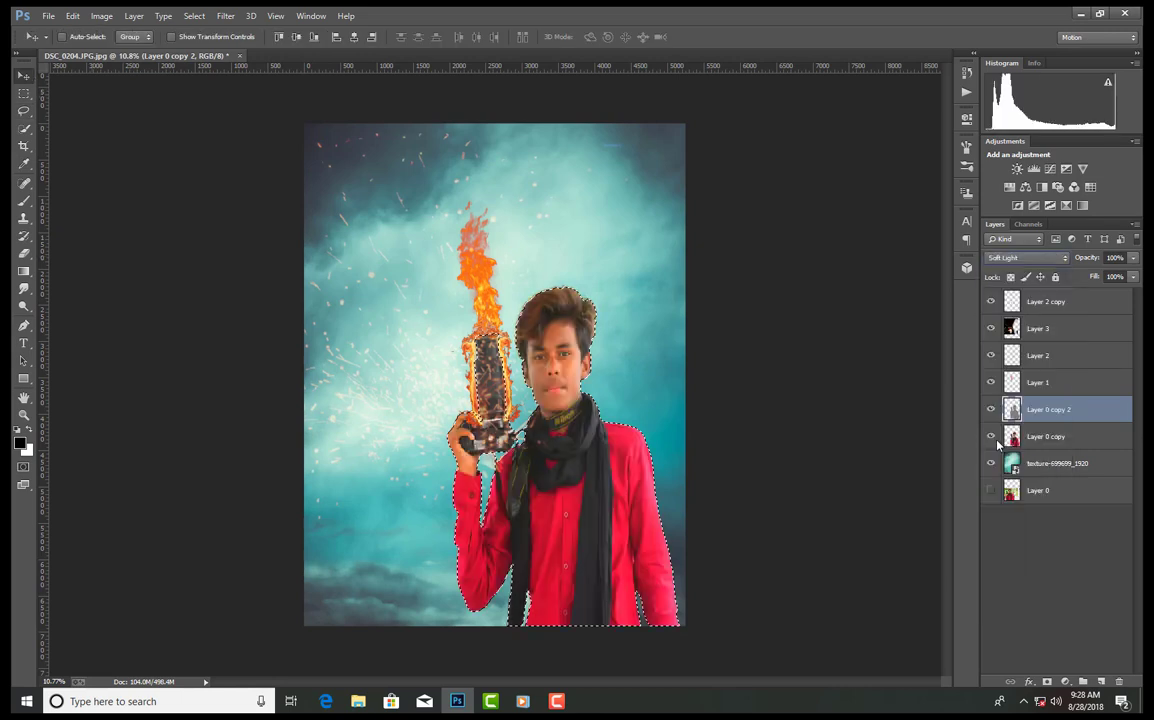
# - Clip the gray Soft Light layer to the man layer beneath it and clear the selection
pyautogui.rightClick(1034, 412)
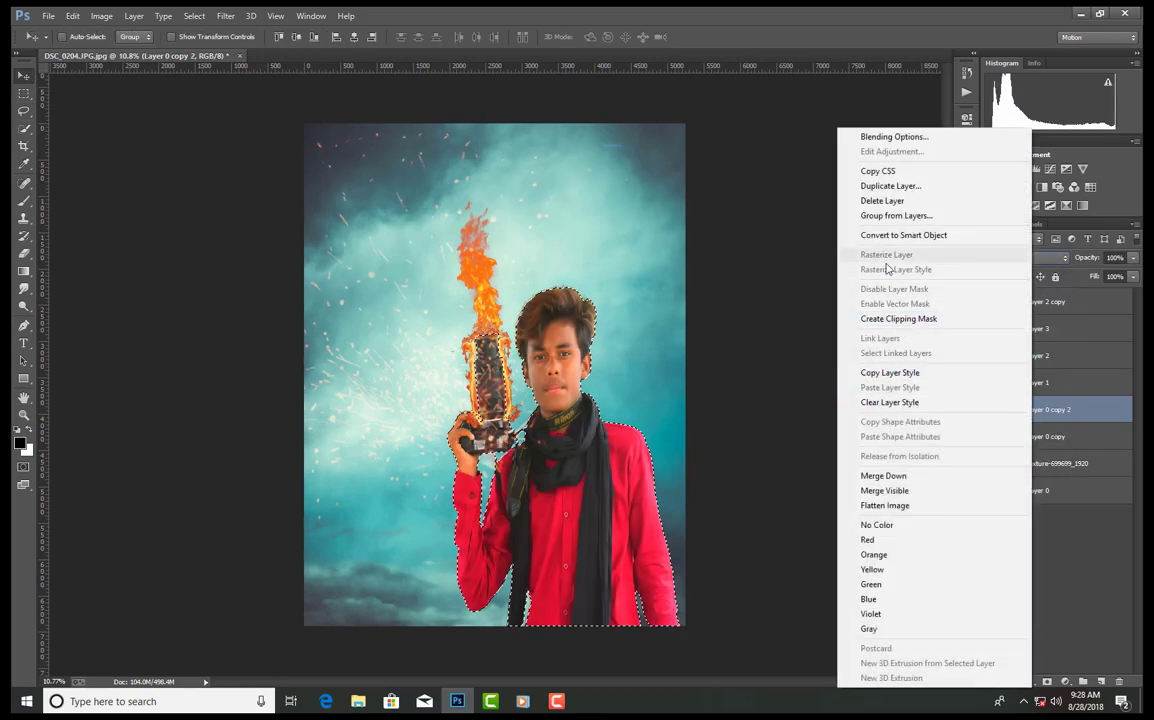
pyautogui.click(892, 323)
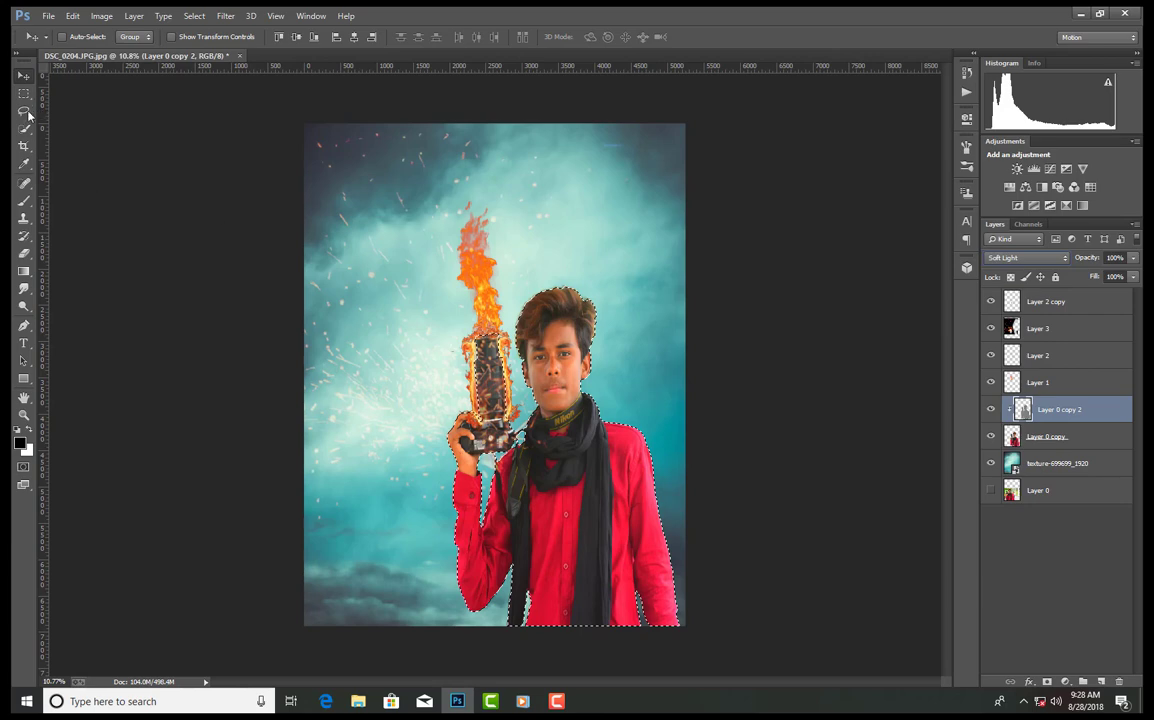
pyautogui.click(24, 112)
pyautogui.rightClick(492, 343)
pyautogui.click(520, 356)
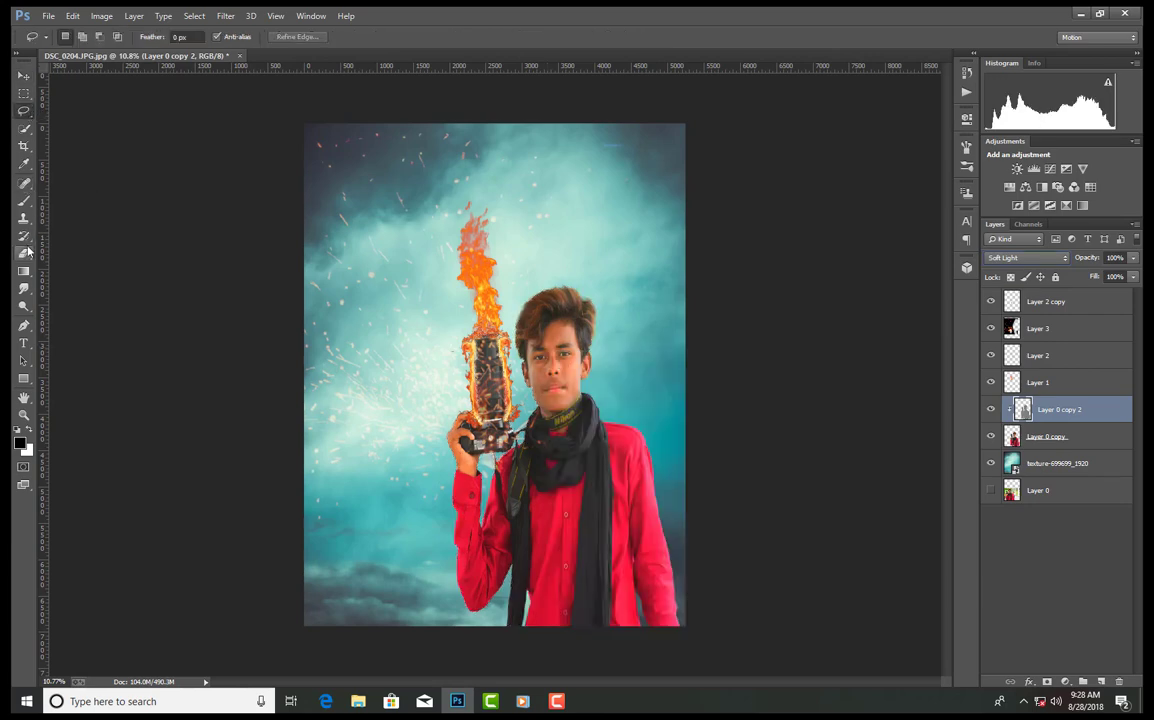
# - Activate the Brush tool and sample an orange from the flame above the lens as the foreground colour
pyautogui.click(24, 202)
pyautogui.click(20, 443)
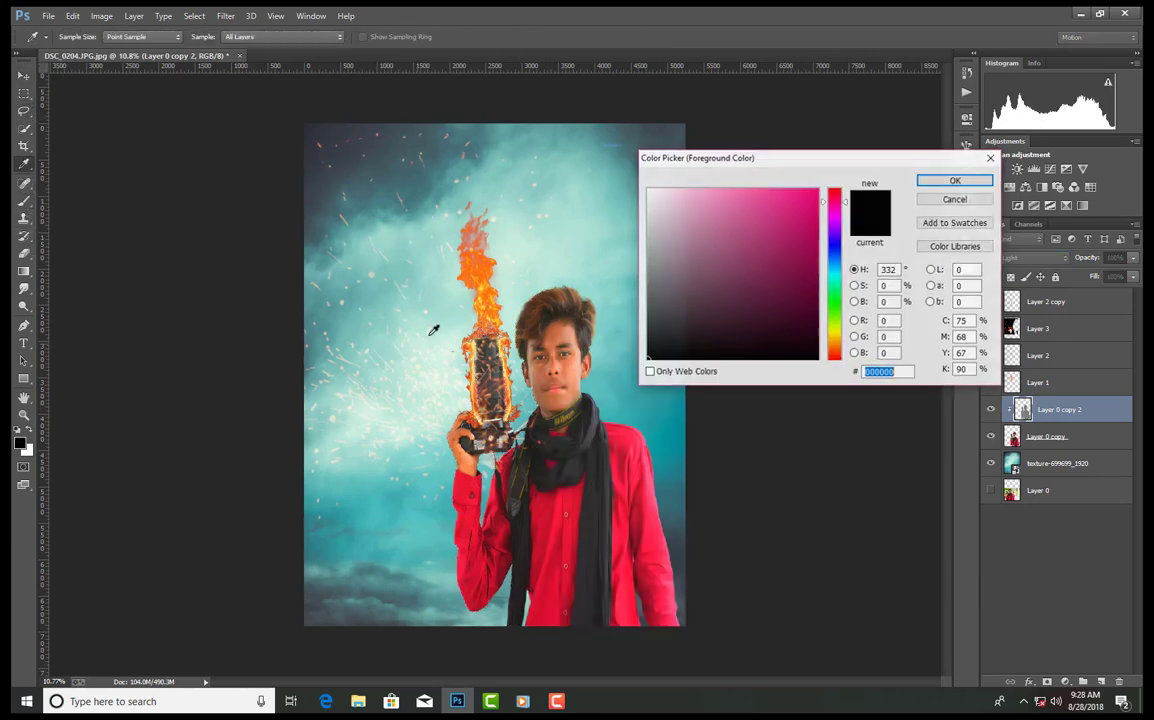
pyautogui.click(501, 324)
pyautogui.click(955, 180)
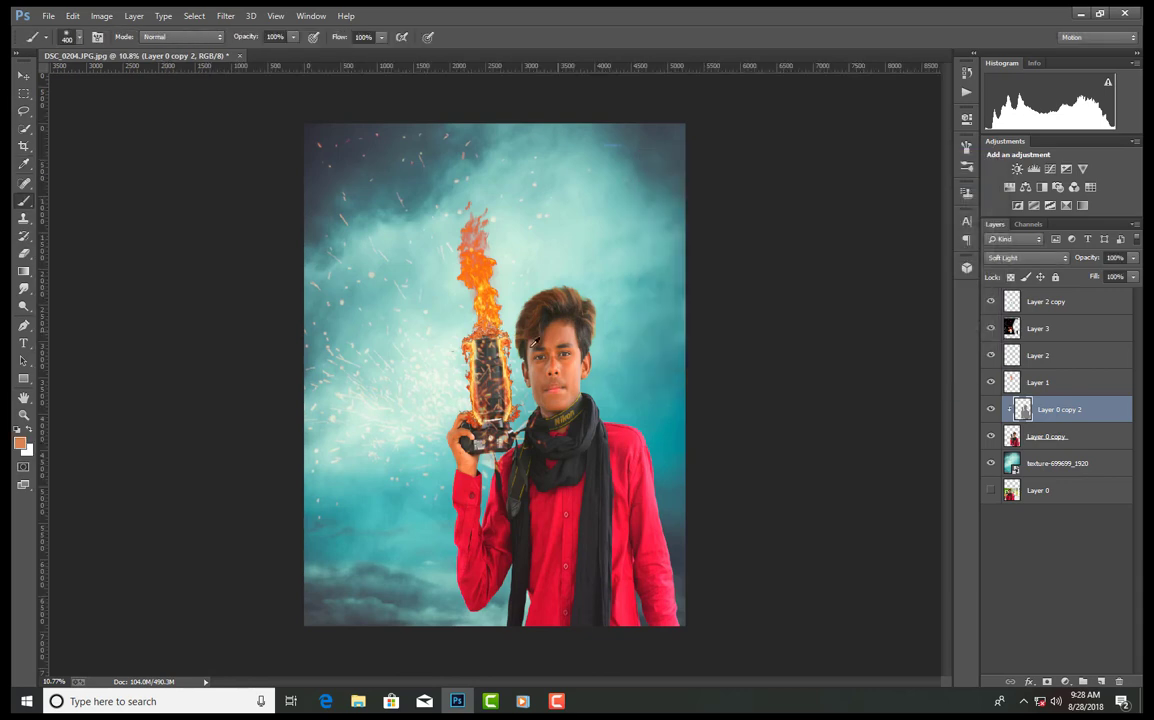
# - Paint an orange glow along the flame-facing edge of the man's hair, ear, cheek and neck with an 80 px brush at 100% opacity
pyautogui.scroll(2, 541, 375)
pyautogui.scroll(4, 541, 377)
pyautogui.scroll(-4, 524, 400)
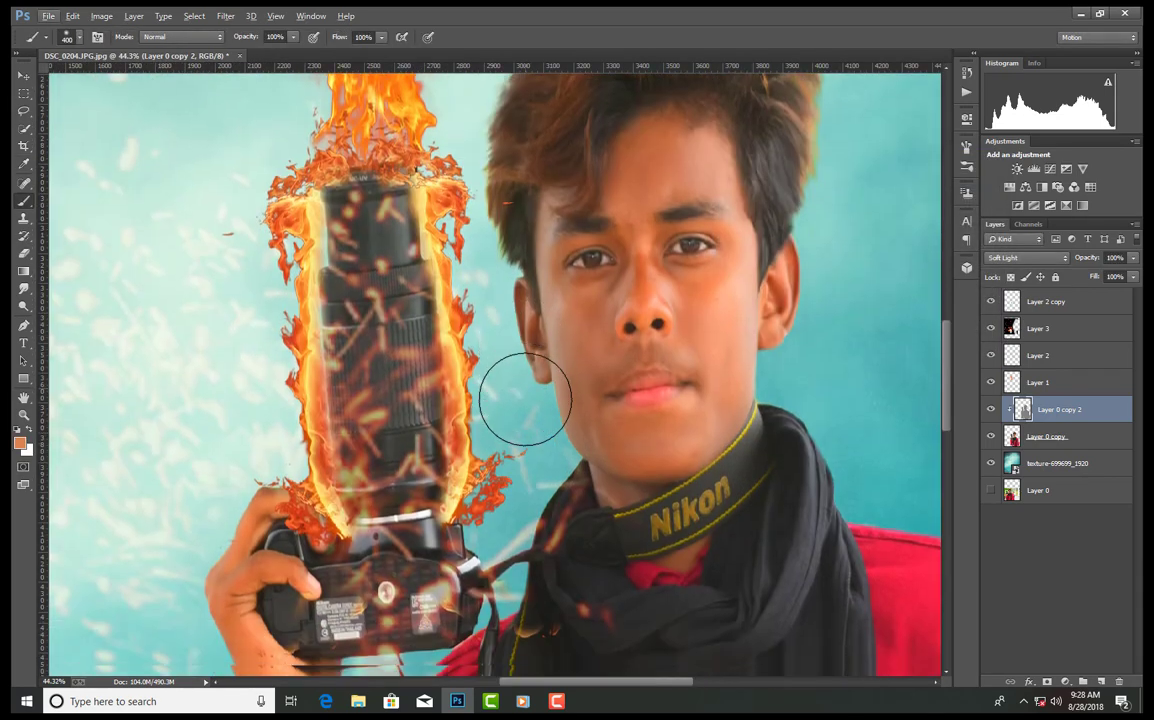
pyautogui.press('[')
pyautogui.press('[')
pyautogui.press('[')
pyautogui.press('[')
pyautogui.press('[')
pyautogui.press('[')
pyautogui.press('[')
pyautogui.press('[')
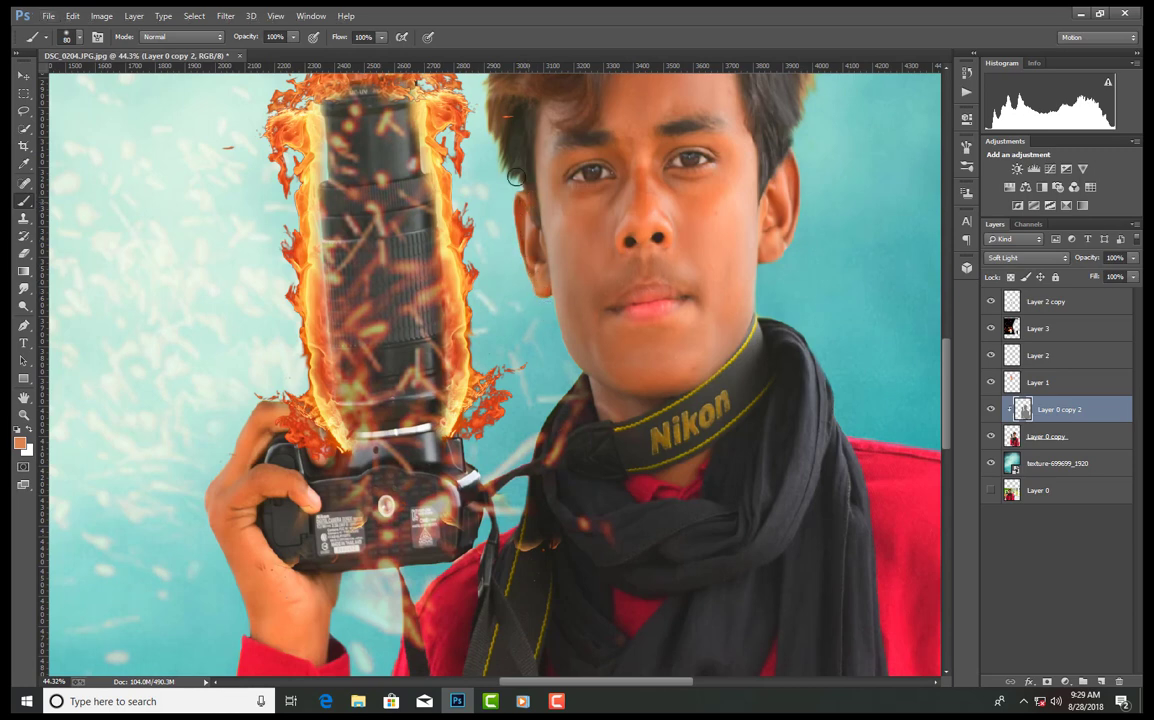
pyautogui.scroll(2, 500, 170)
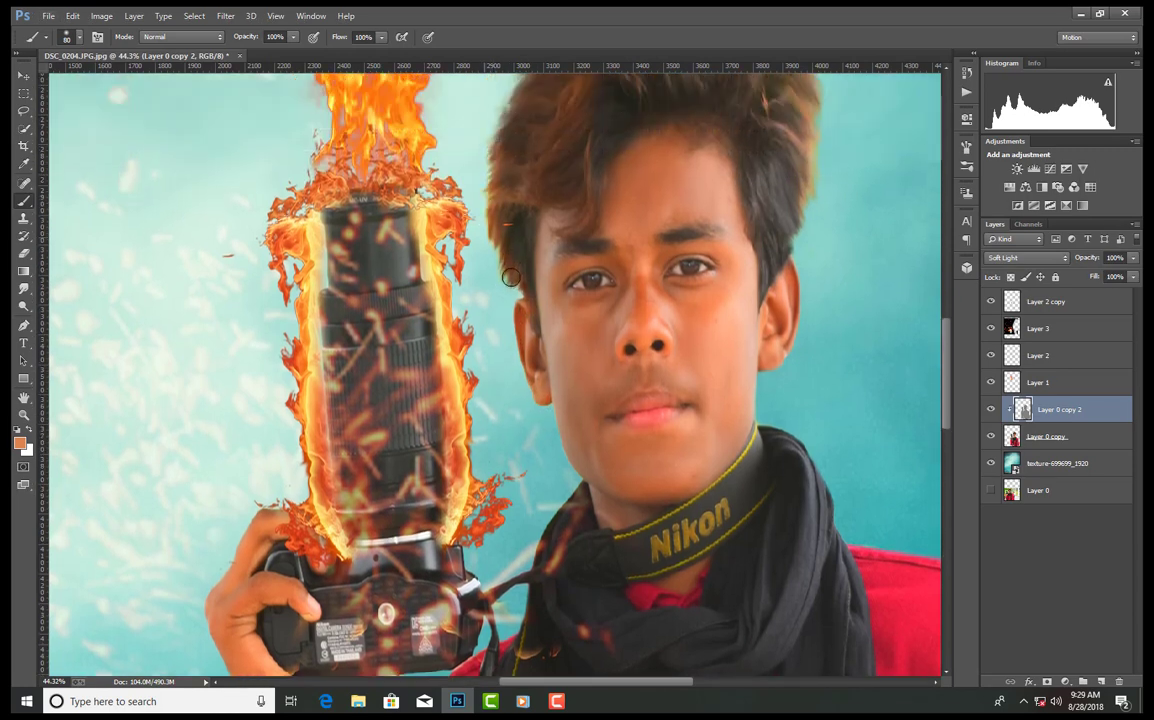
pyautogui.scroll(-3, 505, 280)
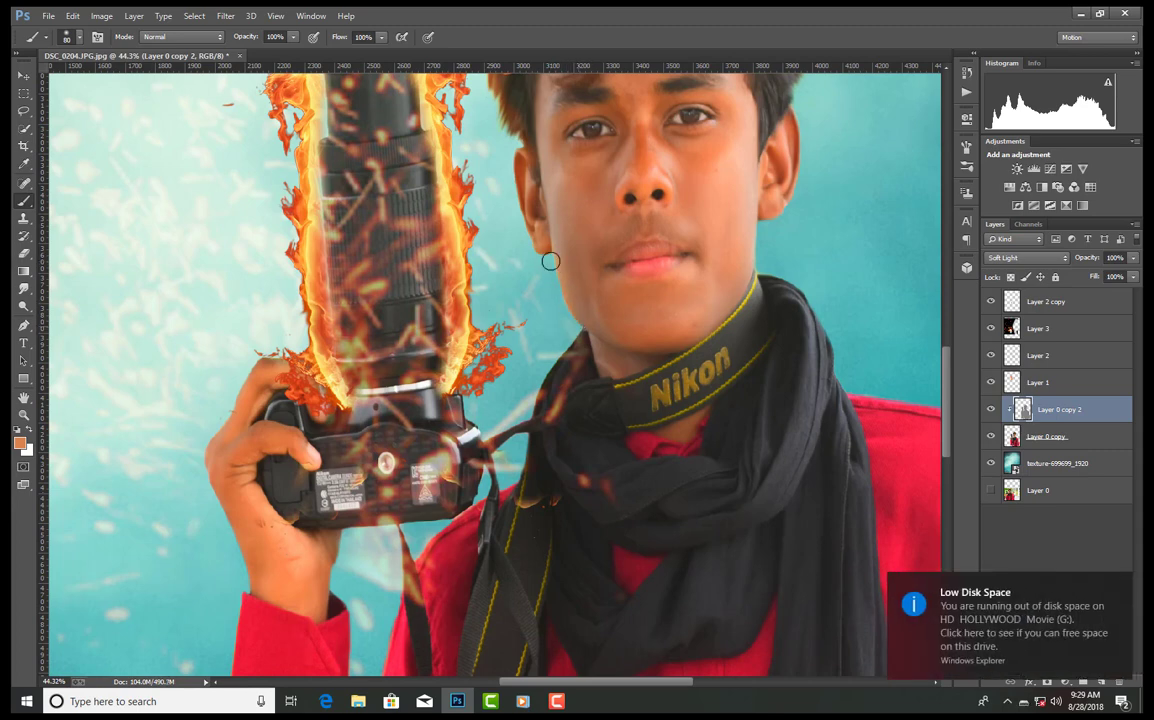
pyautogui.scroll(-1, 541, 383)
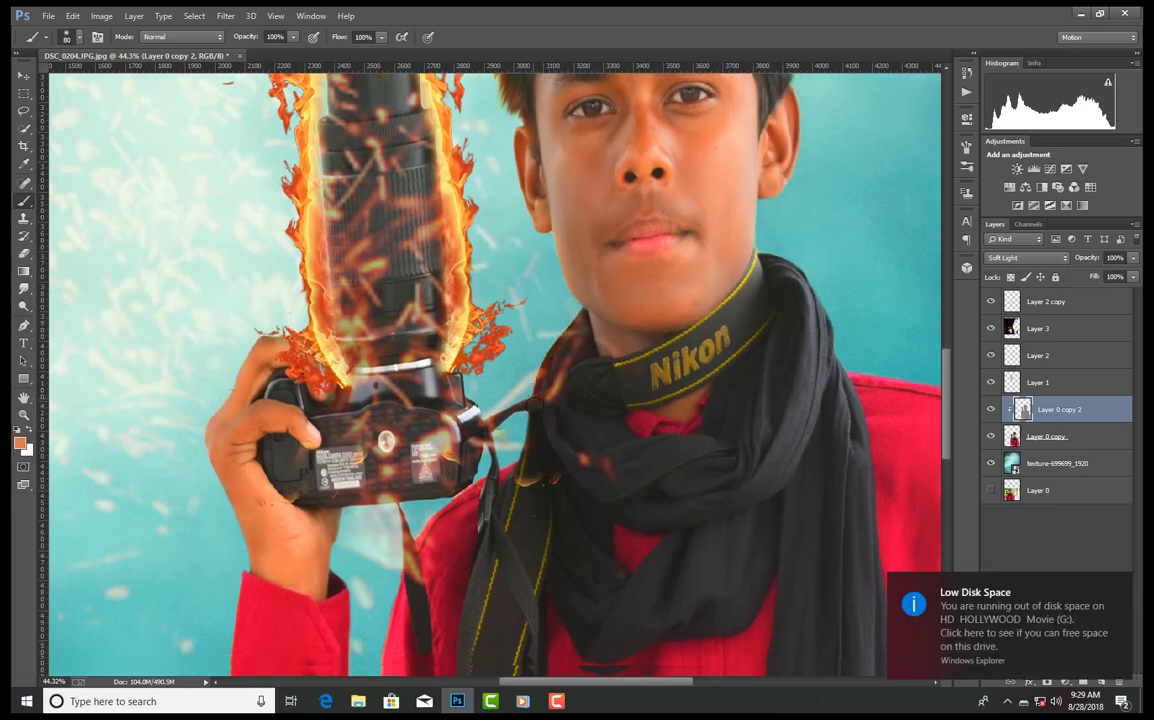
pyautogui.click(588, 341)
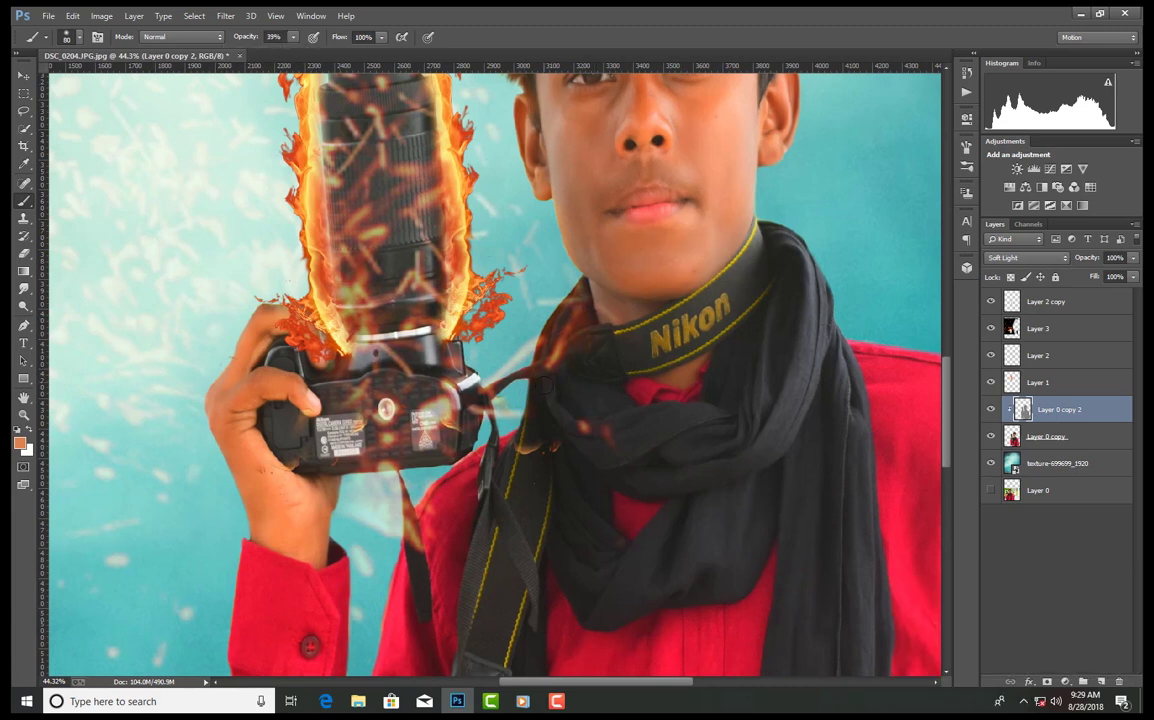
# - Tint the scarf and camera strap orange with a 400 px brush at 39% opacity
pyautogui.scroll(-1, 419, 525)
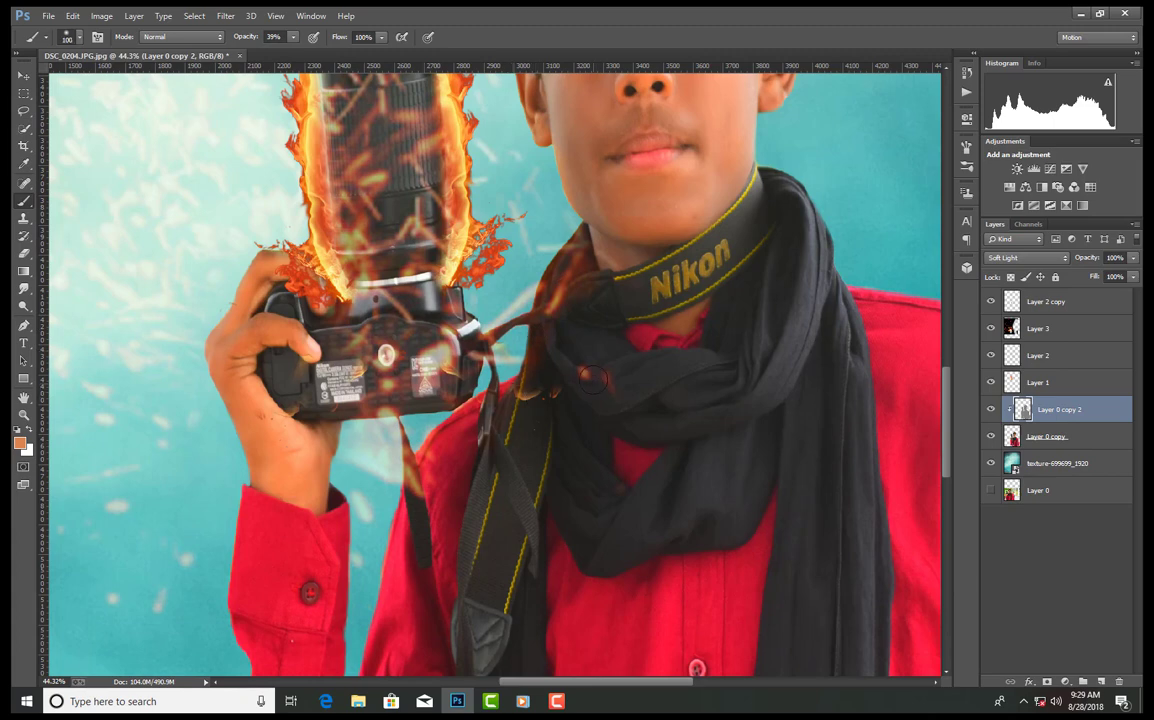
pyautogui.scroll(-1, 510, 559)
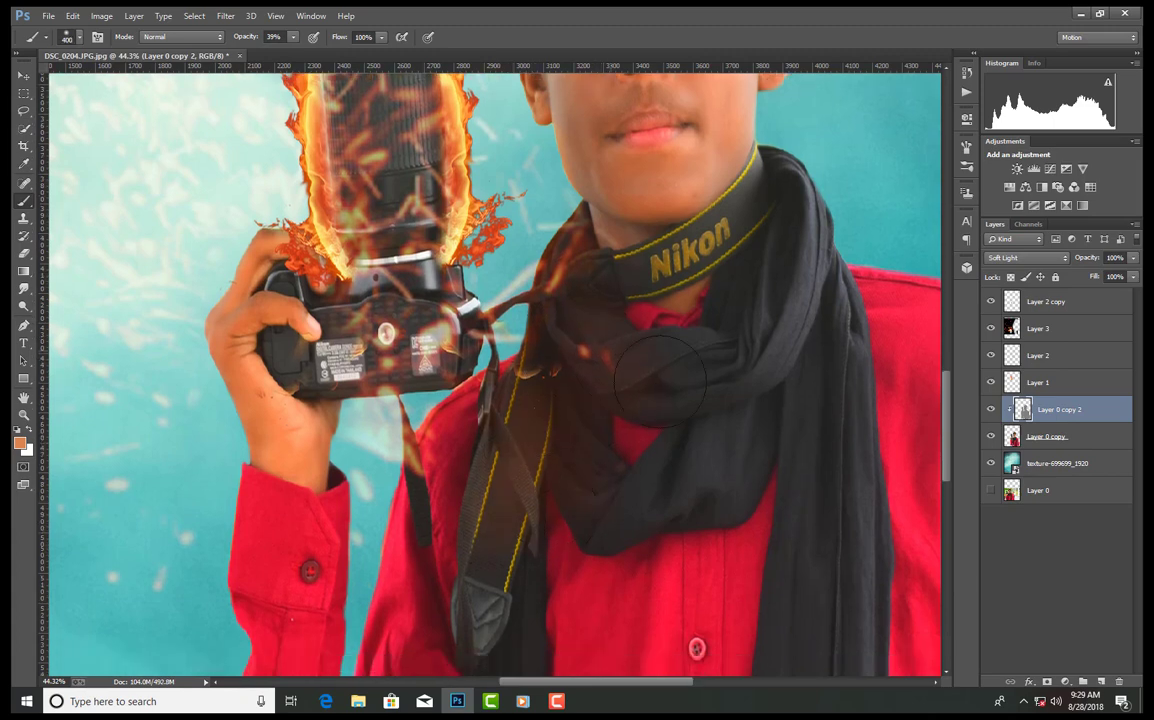
pyautogui.moveTo(665, 380); pyautogui.dragTo(744, 362)
pyautogui.scroll(1, 744, 362)
pyautogui.moveTo(662, 348)
pyautogui.mouseDown()
pyautogui.moveTo(754, 262)
pyautogui.moveTo(793, 297)
pyautogui.moveTo(798, 442)
pyautogui.moveTo(787, 469)
pyautogui.moveTo(741, 426)
pyautogui.moveTo(584, 508)
pyautogui.moveTo(742, 335)
pyautogui.moveTo(792, 206)
pyautogui.moveTo(790, 180)
pyautogui.moveTo(833, 327)
pyautogui.mouseUp()
pyautogui.scroll(-1, 700, 425)
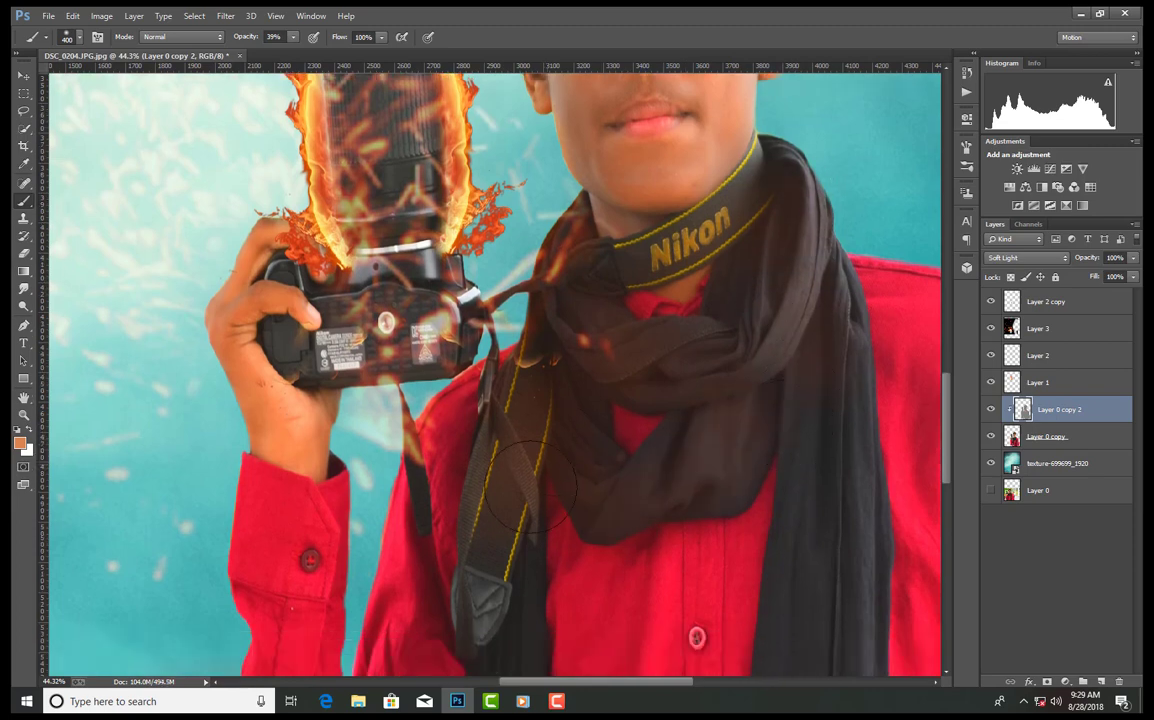
pyautogui.scroll(-2, 500, 240)
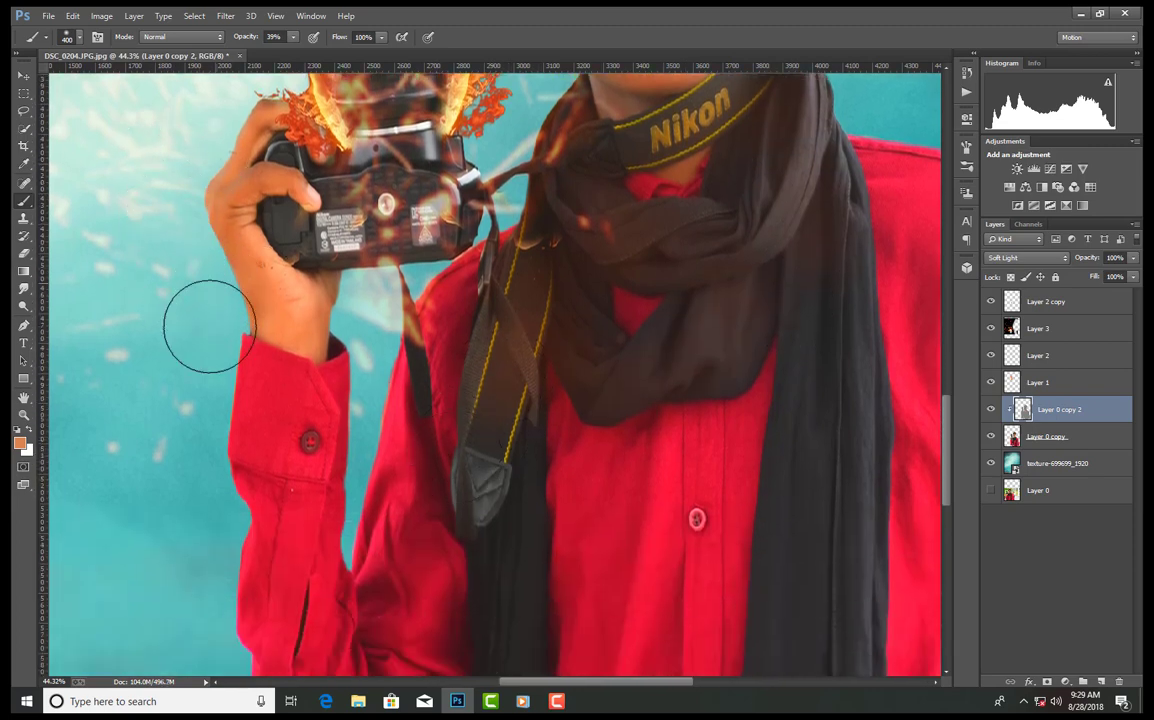
pyautogui.scroll(1, 206, 314)
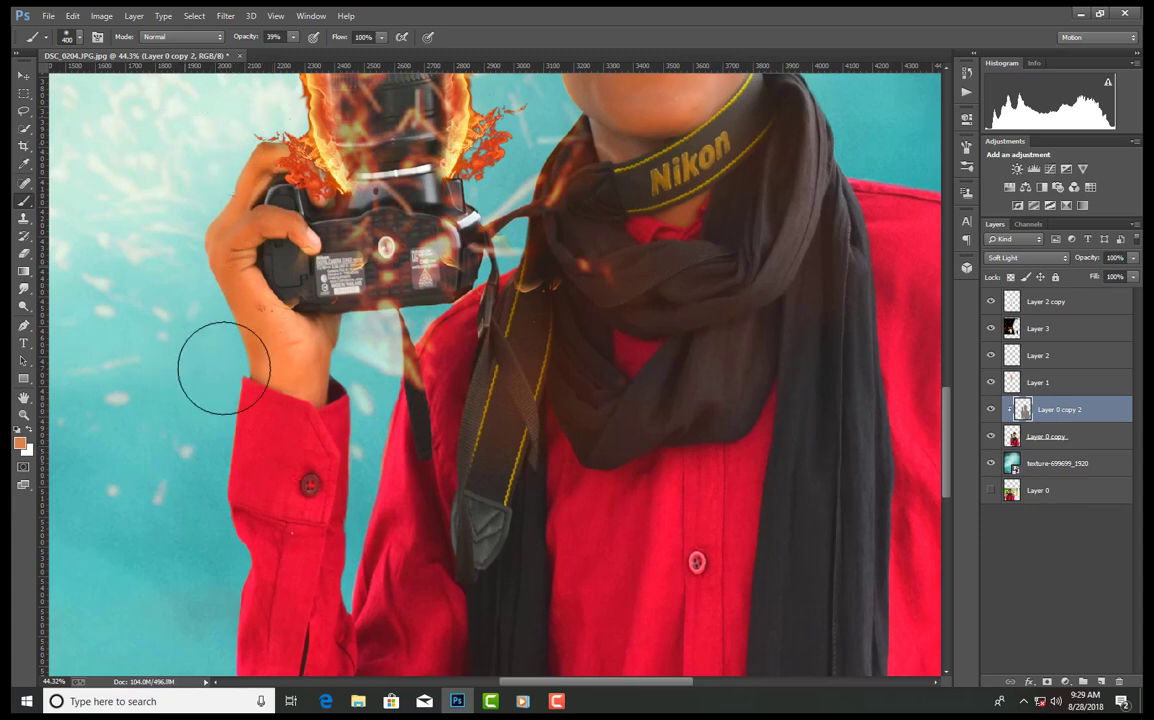
pyautogui.scroll(-2, 370, 415)
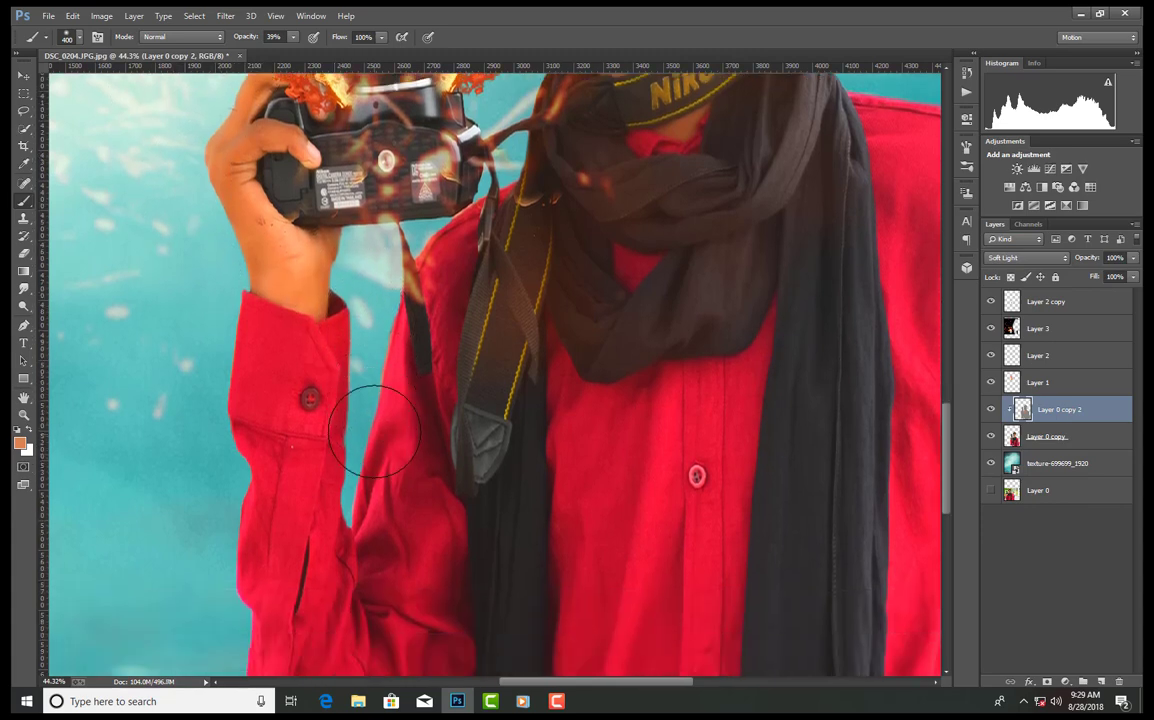
# - Paint orange light along the outer edge of the raised arm's sleeve with a 60 px brush at 100% opacity
pyautogui.press('[')
pyautogui.press('[')
pyautogui.press('[')
pyautogui.press('[')
pyautogui.press('[')
pyautogui.press('[')
pyautogui.press('[')
pyautogui.press('[')
pyautogui.press('[')
pyautogui.press('[')
pyautogui.press('[')
pyautogui.scroll(-1, 355, 526)
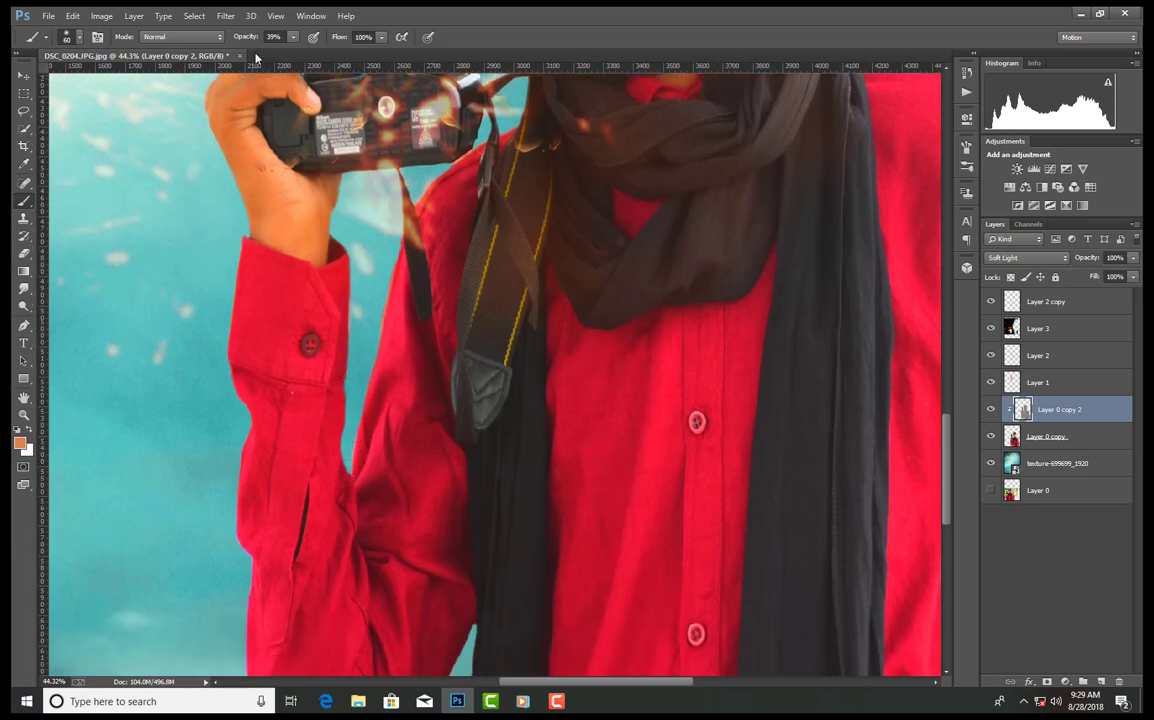
pyautogui.scroll(-2, 242, 309)
pyautogui.press('0')
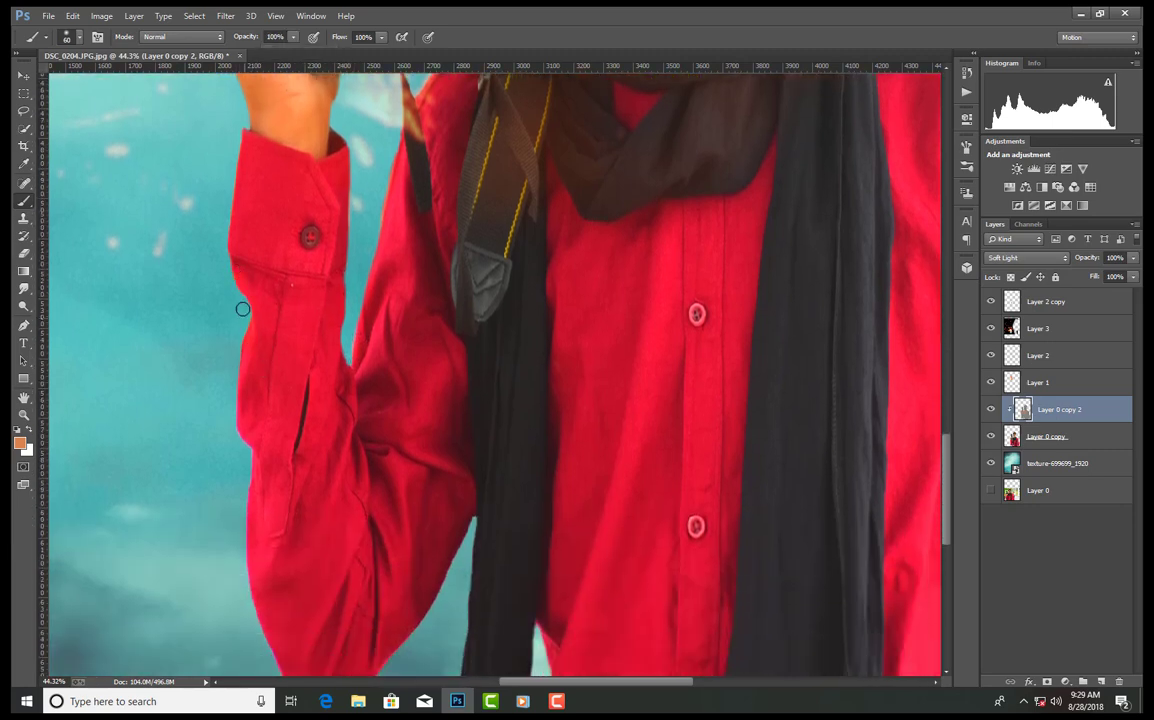
pyautogui.scroll(-1, 257, 543)
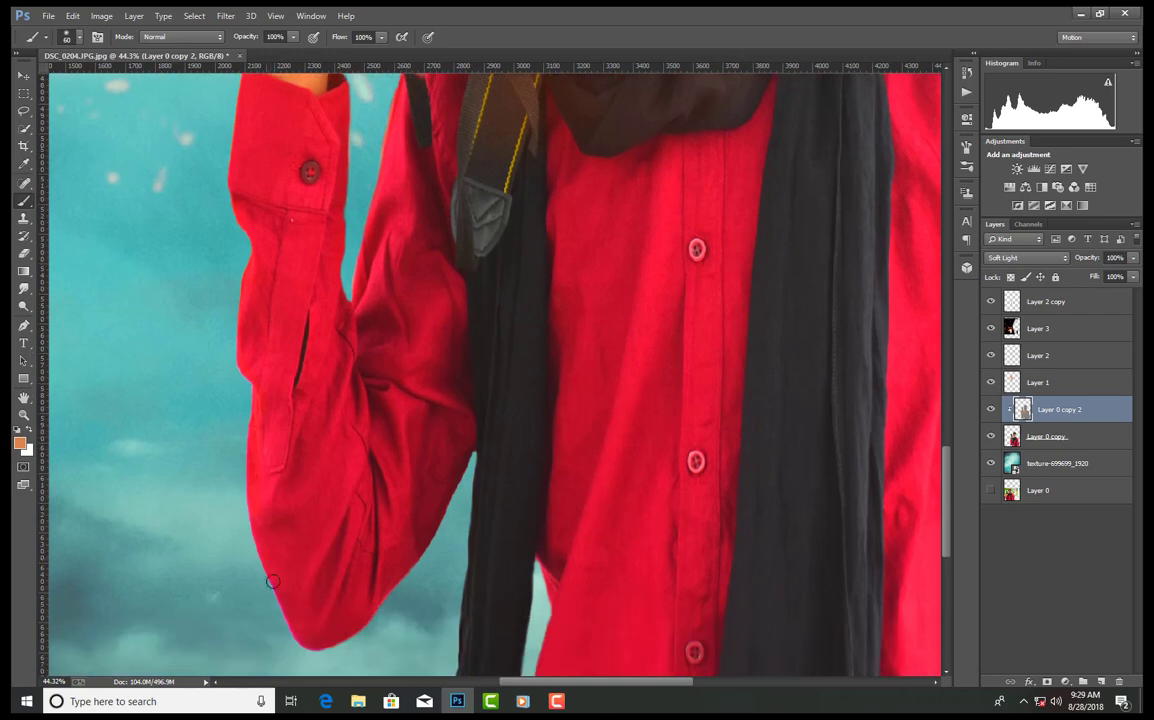
# - Set the foreground colour to black (000000) and shade the underside of the raised elbow and the shirt edge beside the hanging scarf
pyautogui.click(20, 443)
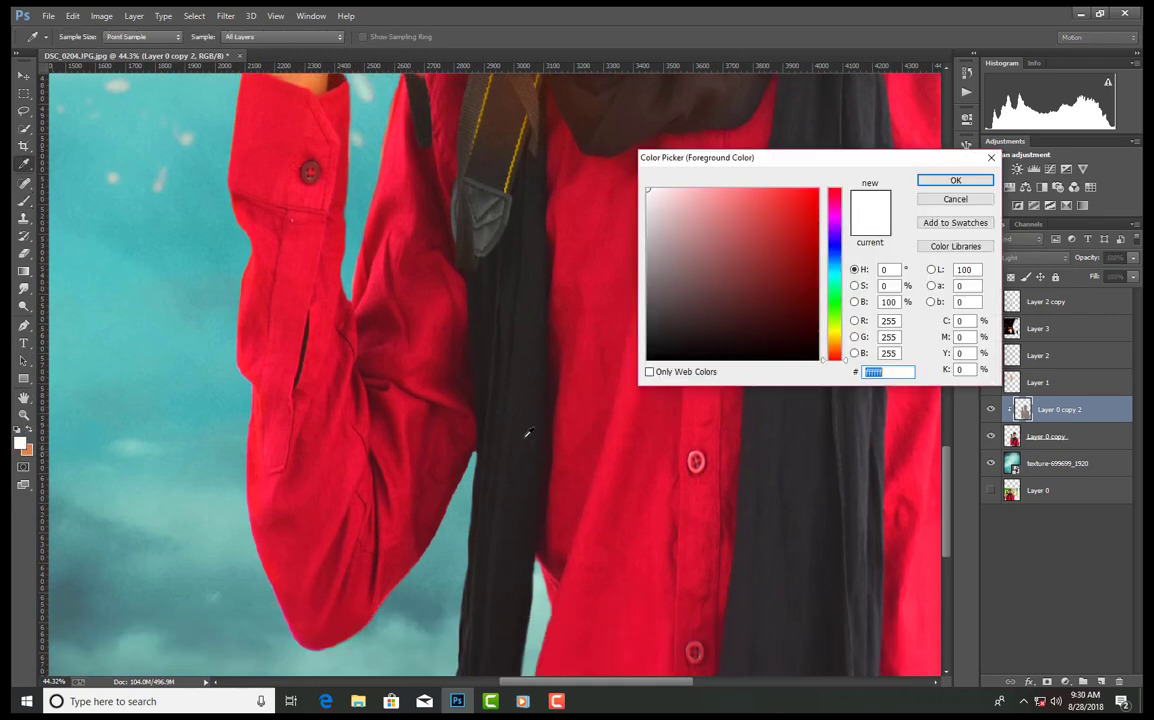
pyautogui.write('000000')
pyautogui.click(953, 177)
pyautogui.scroll(-2, 505, 451)
pyautogui.scroll(-1, 505, 451)
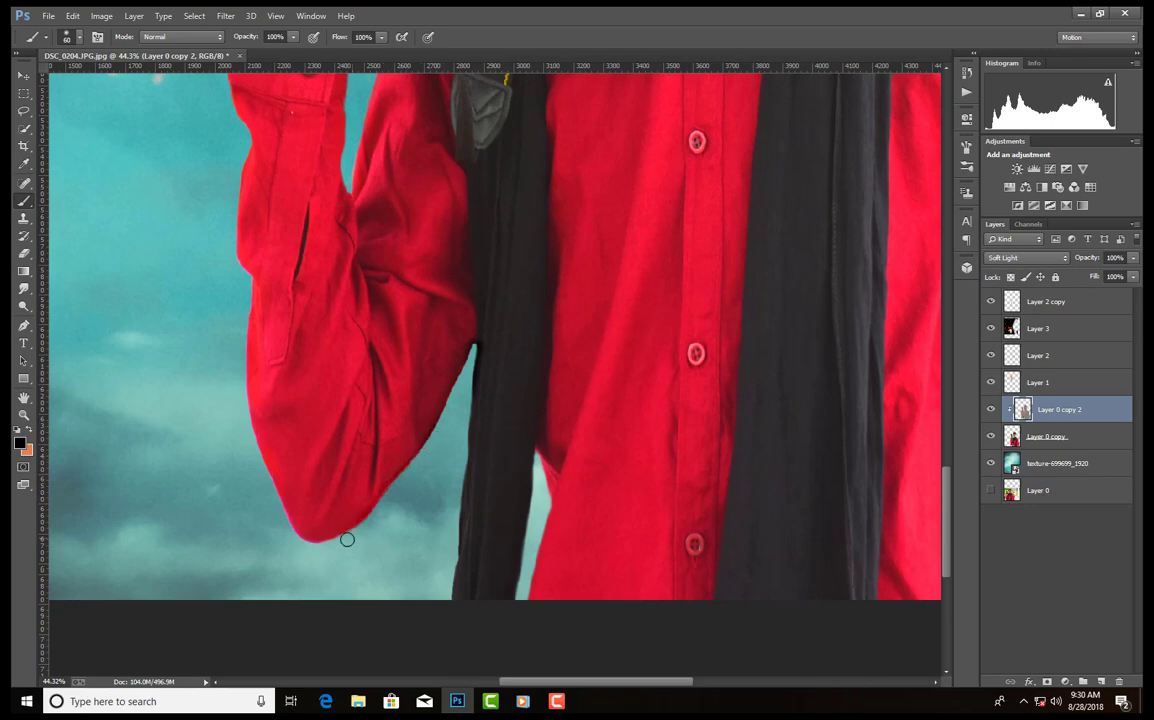
pyautogui.scroll(-1, 345, 540)
pyautogui.moveTo(302, 481); pyautogui.dragTo(427, 479)
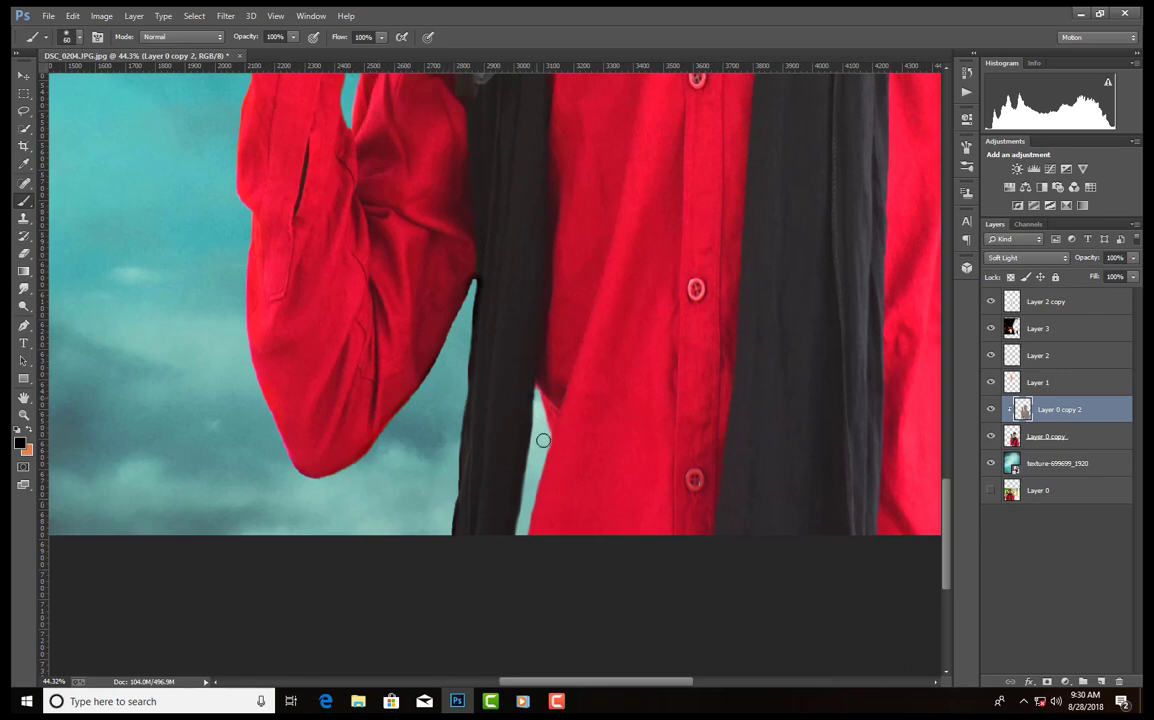
pyautogui.moveTo(541, 416); pyautogui.dragTo(530, 496)
# - Shade the inner and outer edges of the lowered arm's sleeve in black with the 60 px brush
pyautogui.hscroll(5, 468, 621)
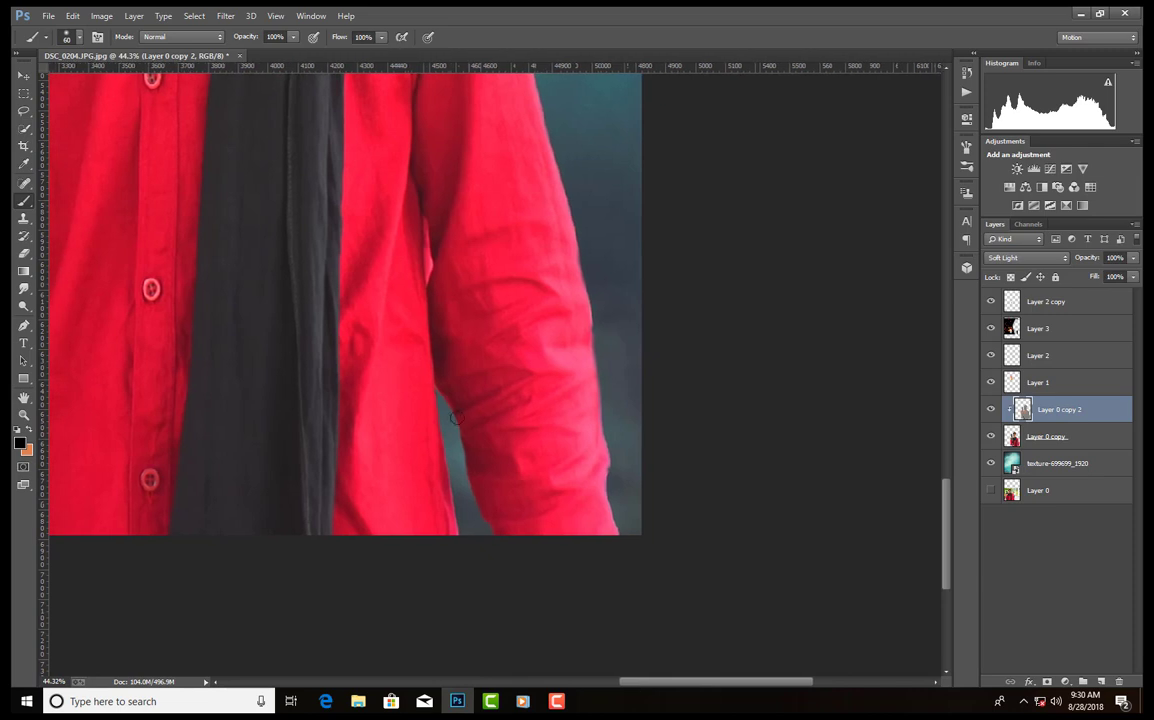
pyautogui.moveTo(453, 447); pyautogui.dragTo(467, 549)
pyautogui.moveTo(608, 426); pyautogui.dragTo(615, 499)
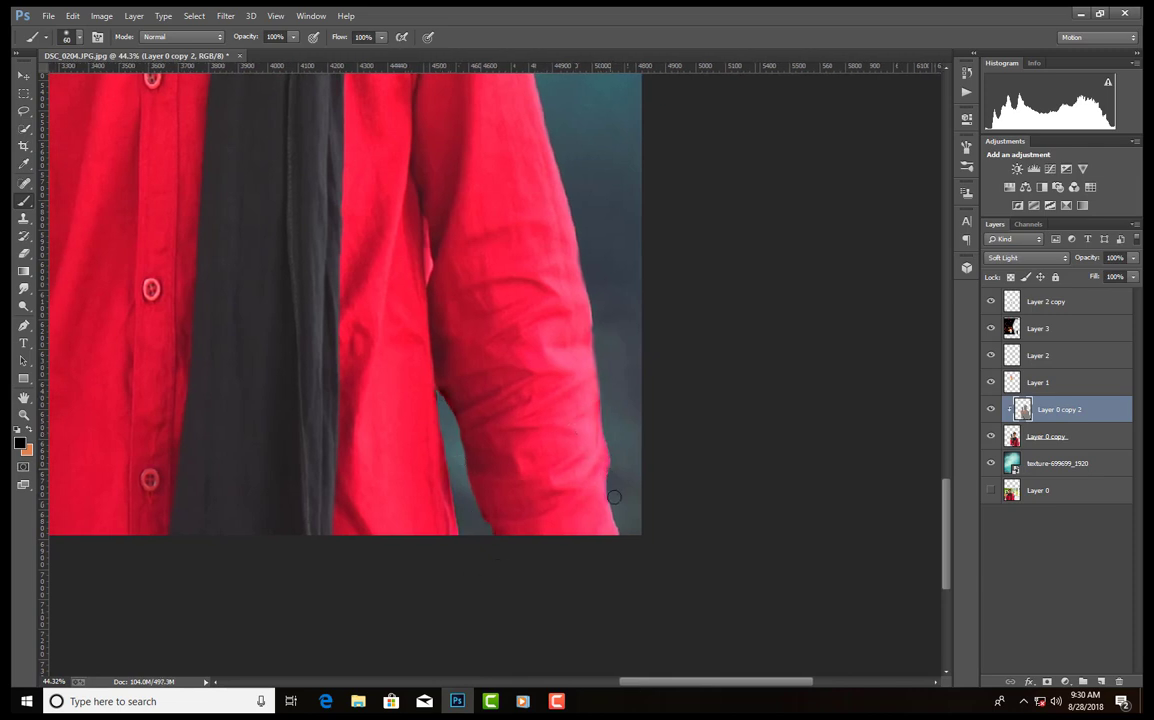
pyautogui.scroll(2, 570, 340)
pyautogui.moveTo(552, 258)
pyautogui.mouseDown()
pyautogui.moveTo(526, 322)
pyautogui.moveTo(550, 432)
pyautogui.mouseUp()
# - Enlarge the brush to 125 px and shade the lowered arm's upper sleeve, its shoulder and the adjacent scarf edge in black
pyautogui.scroll(3, 548, 332)
pyautogui.scroll(1, 551, 331)
pyautogui.press(']')
pyautogui.press(']')
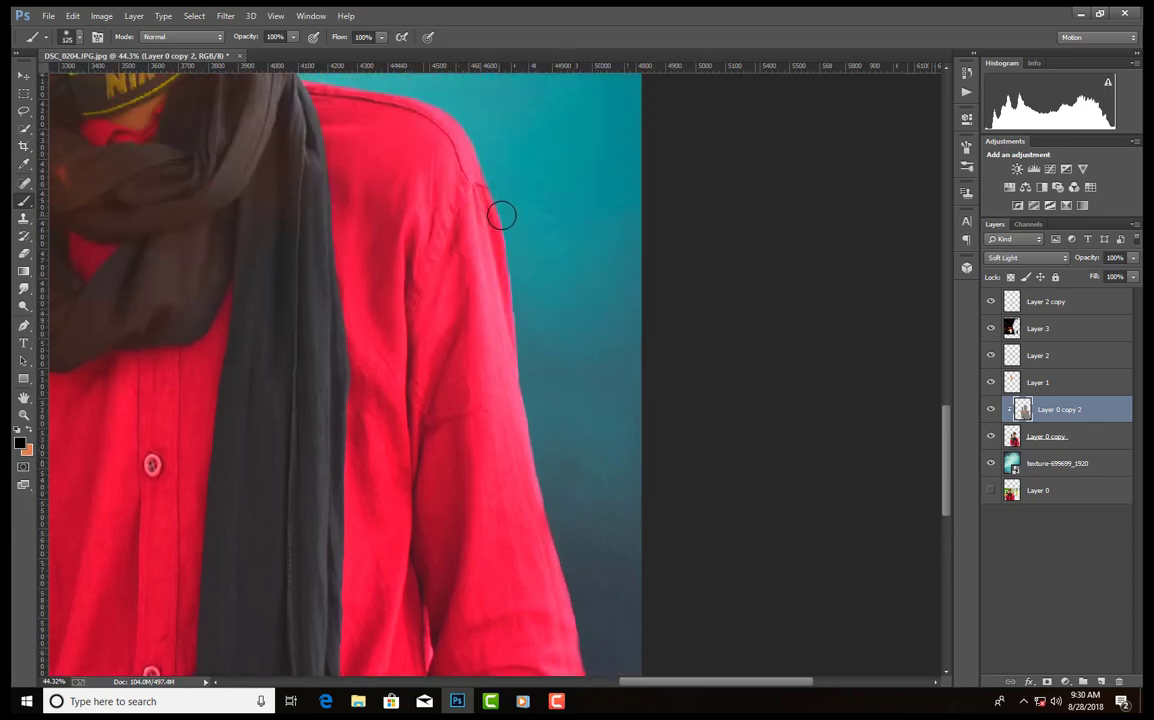
pyautogui.moveTo(502, 216); pyautogui.dragTo(518, 293)
pyautogui.moveTo(528, 347); pyautogui.dragTo(563, 504)
pyautogui.scroll(1, 375, 145)
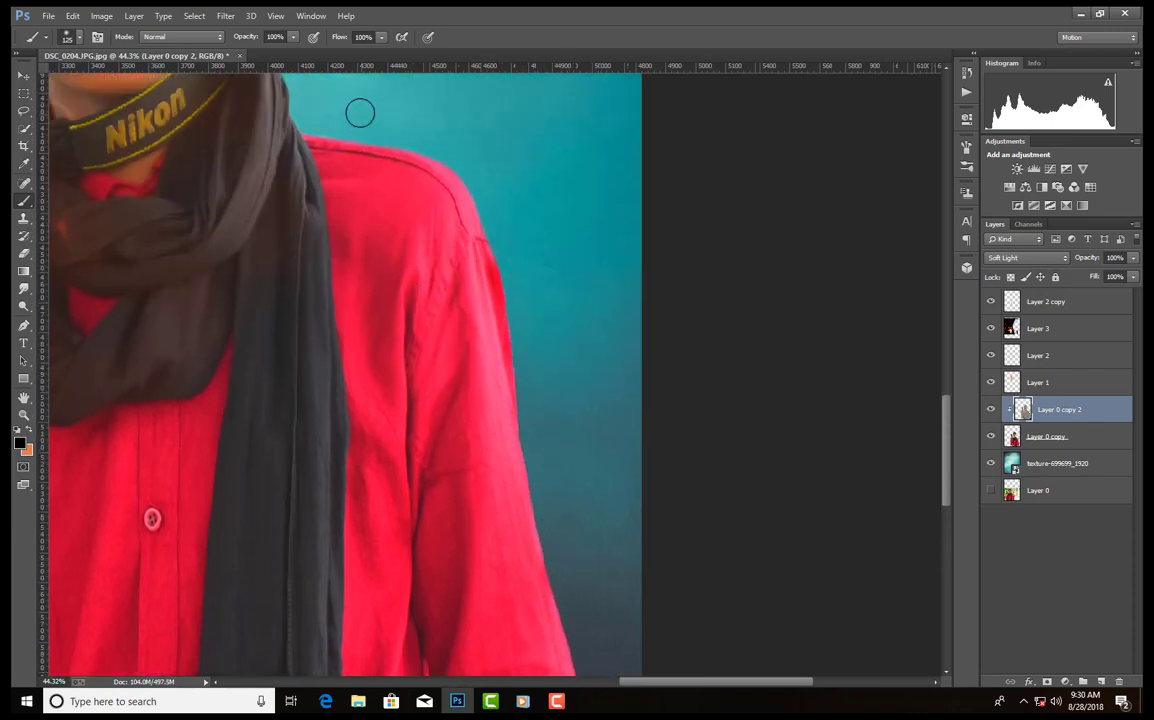
pyautogui.moveTo(314, 124)
pyautogui.mouseDown()
pyautogui.moveTo(446, 163)
pyautogui.moveTo(493, 247)
pyautogui.mouseUp()
pyautogui.scroll(4, 191, 125)
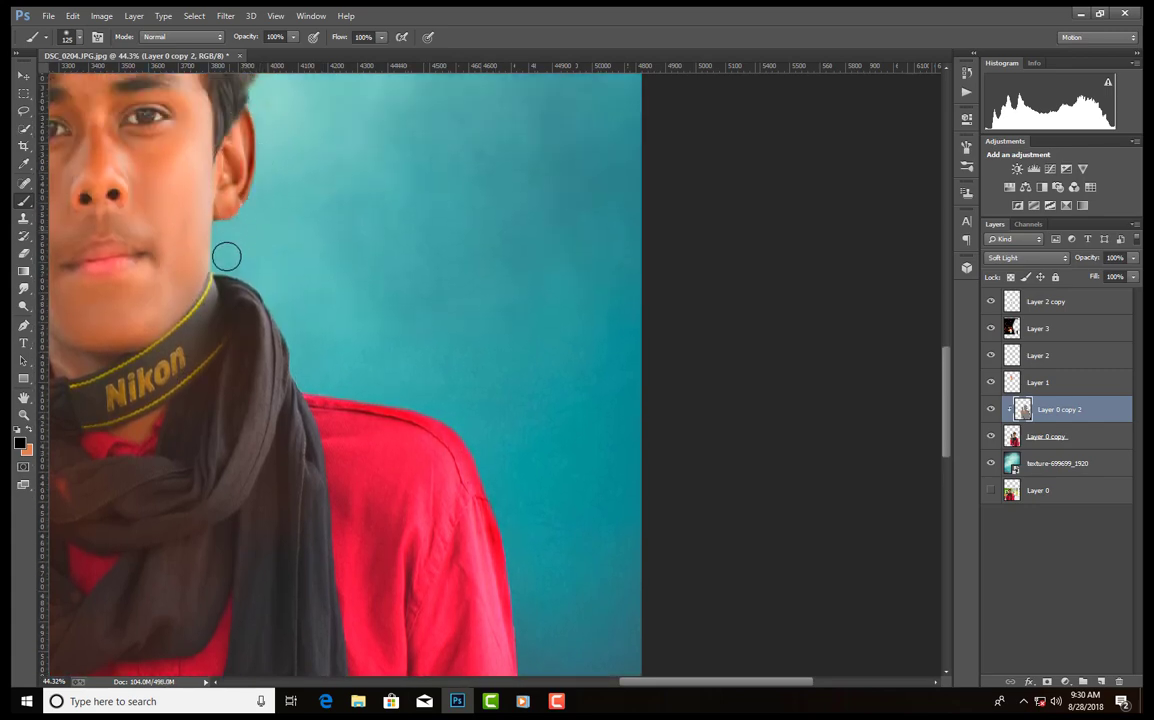
pyautogui.moveTo(227, 263)
pyautogui.mouseDown()
pyautogui.moveTo(291, 346)
pyautogui.moveTo(311, 352)
pyautogui.mouseUp()
# - Rasterize the cloud texture background layer
pyautogui.scroll(-1, 375, 351)
pyautogui.scroll(-5, 375, 357)
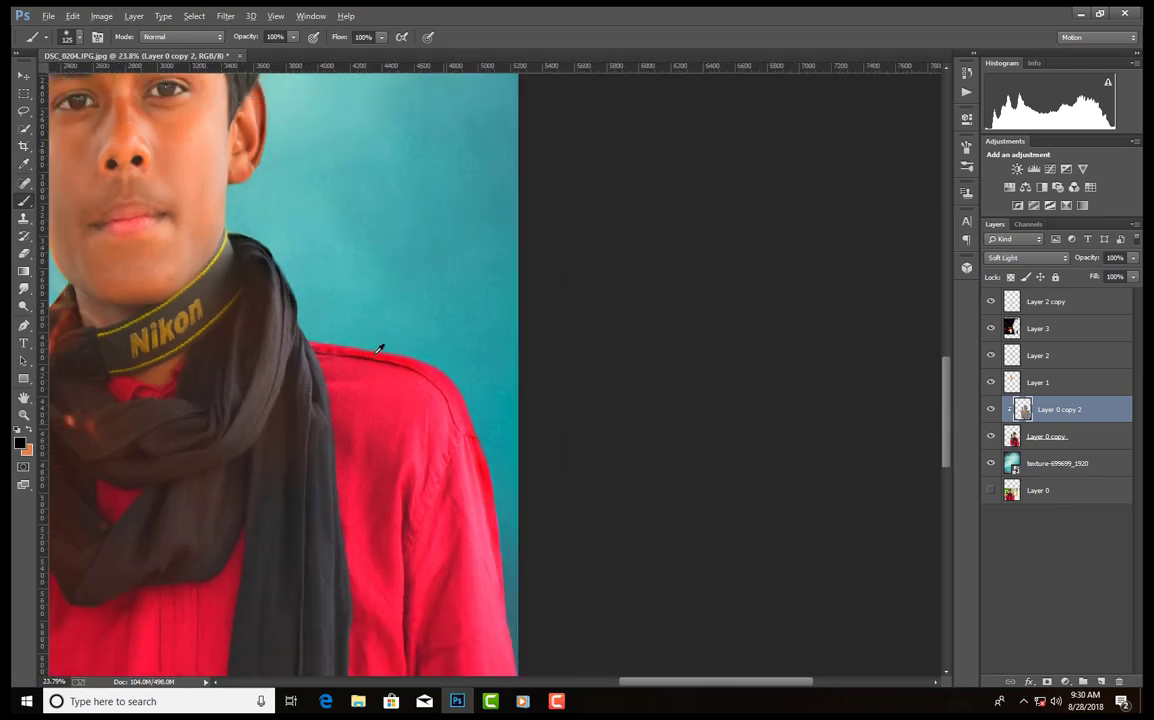
pyautogui.scroll(-1, 372, 305)
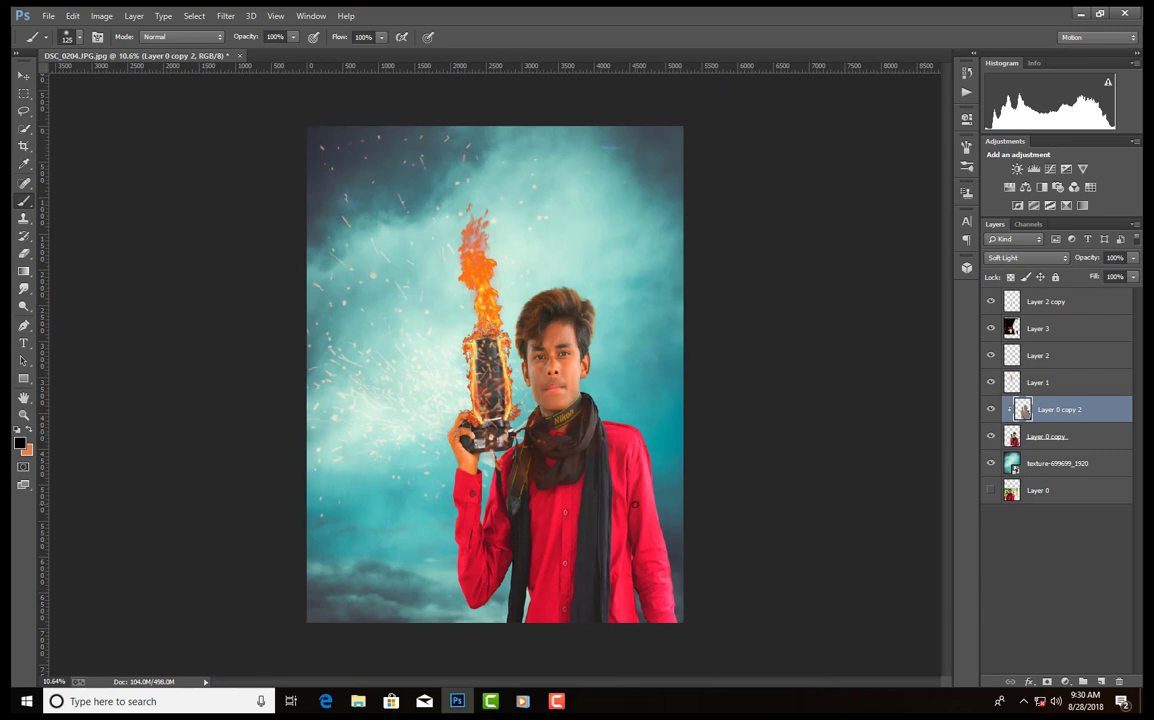
pyautogui.rightClick(1038, 468)
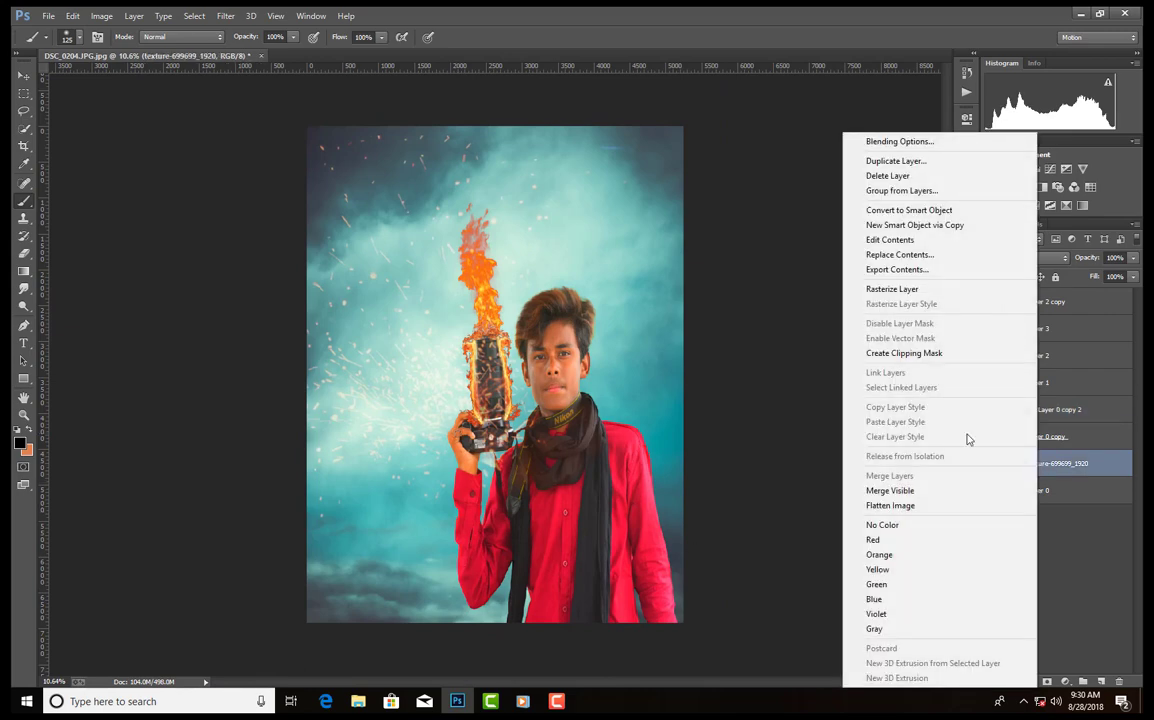
pyautogui.click(558, 206)
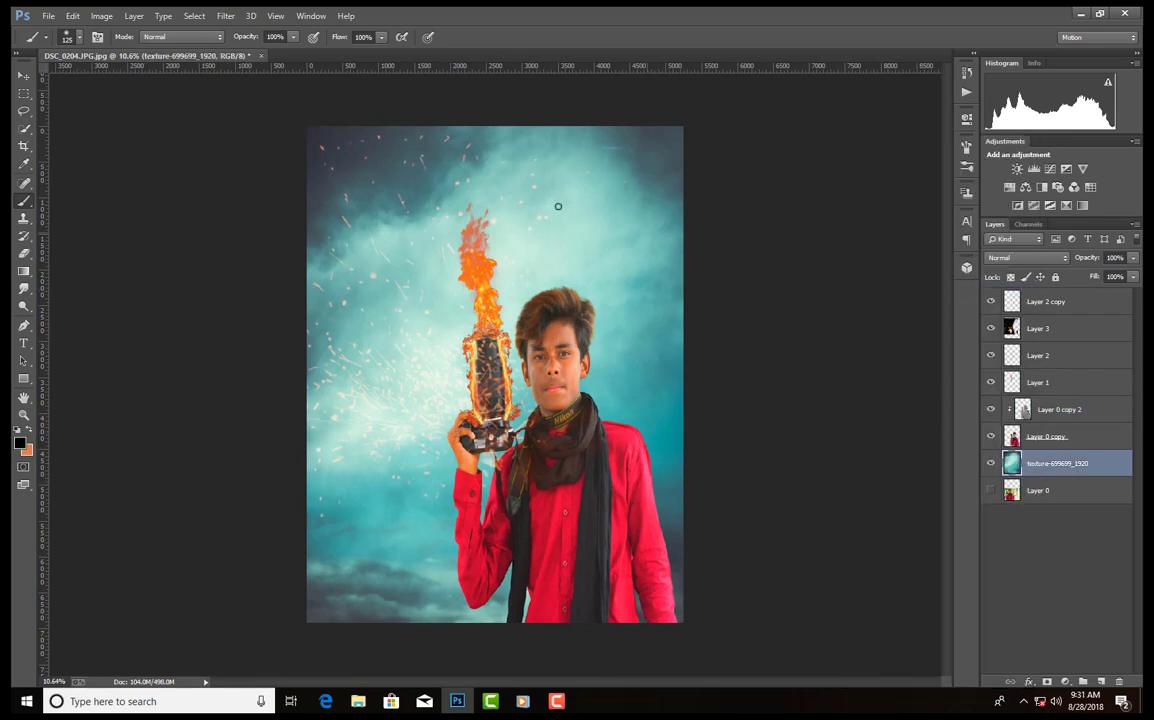
# - Apply a stronger Gaussian Blur to the cloud texture background layer
pyautogui.click(226, 16)
pyautogui.moveTo(330, 177)
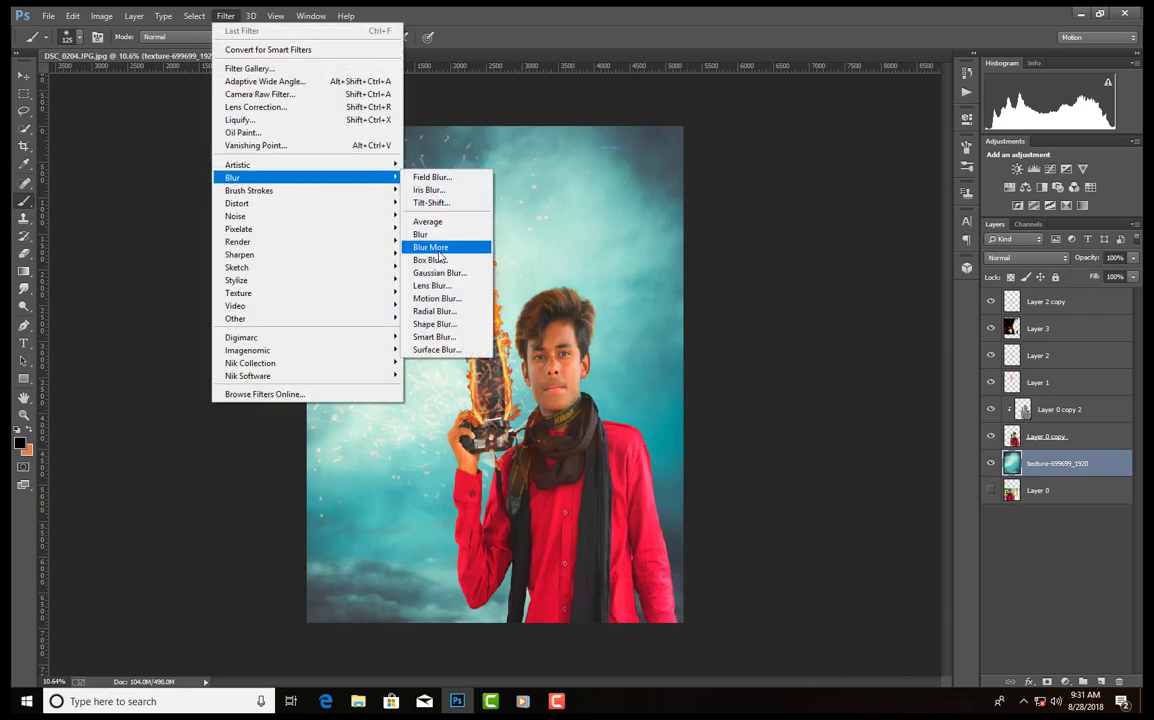
pyautogui.click(440, 273)
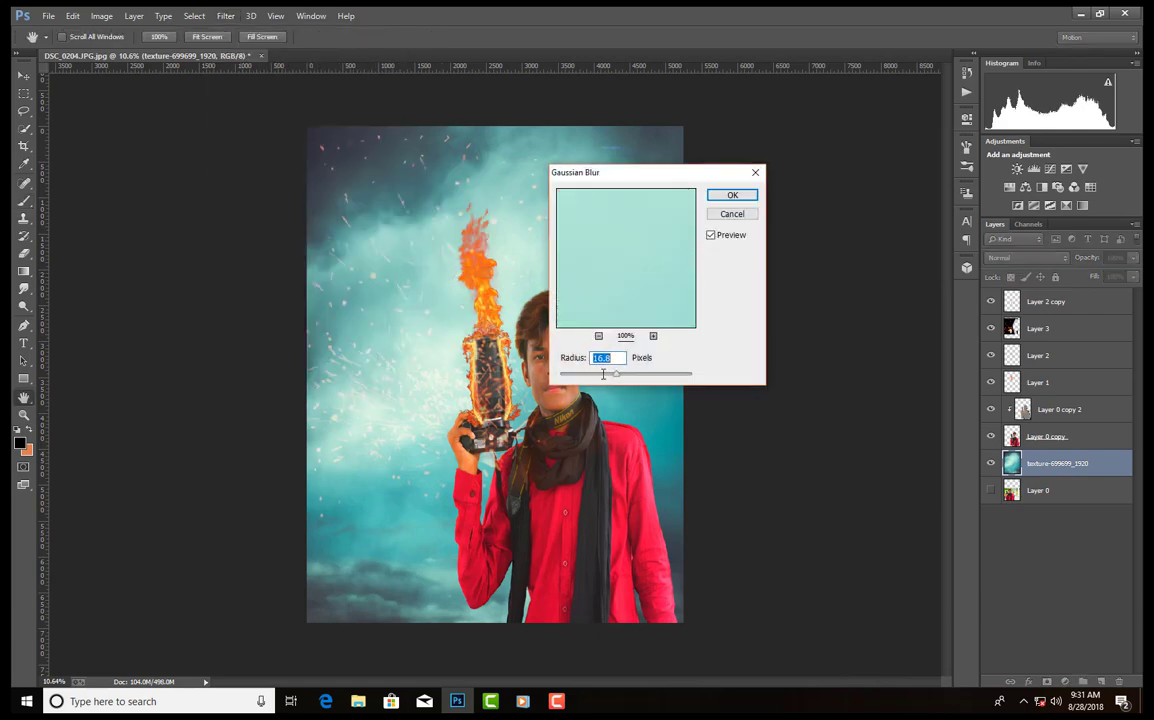
pyautogui.click(659, 378)
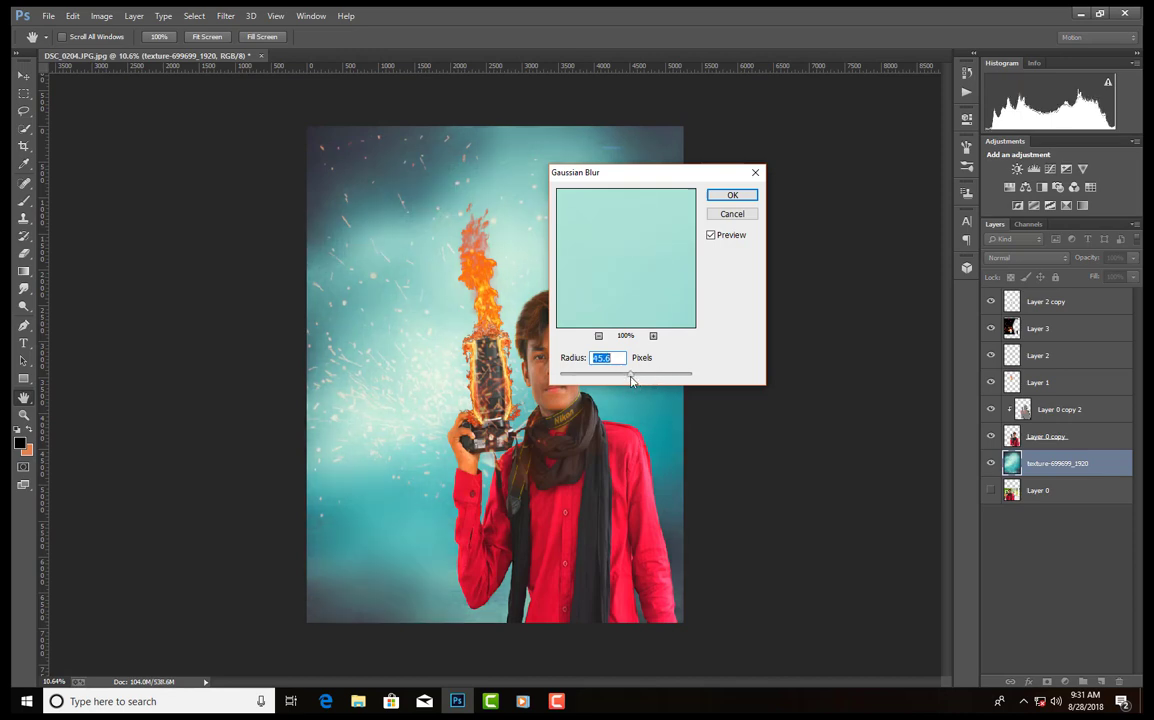
pyautogui.click(732, 195)
pyautogui.press('b')
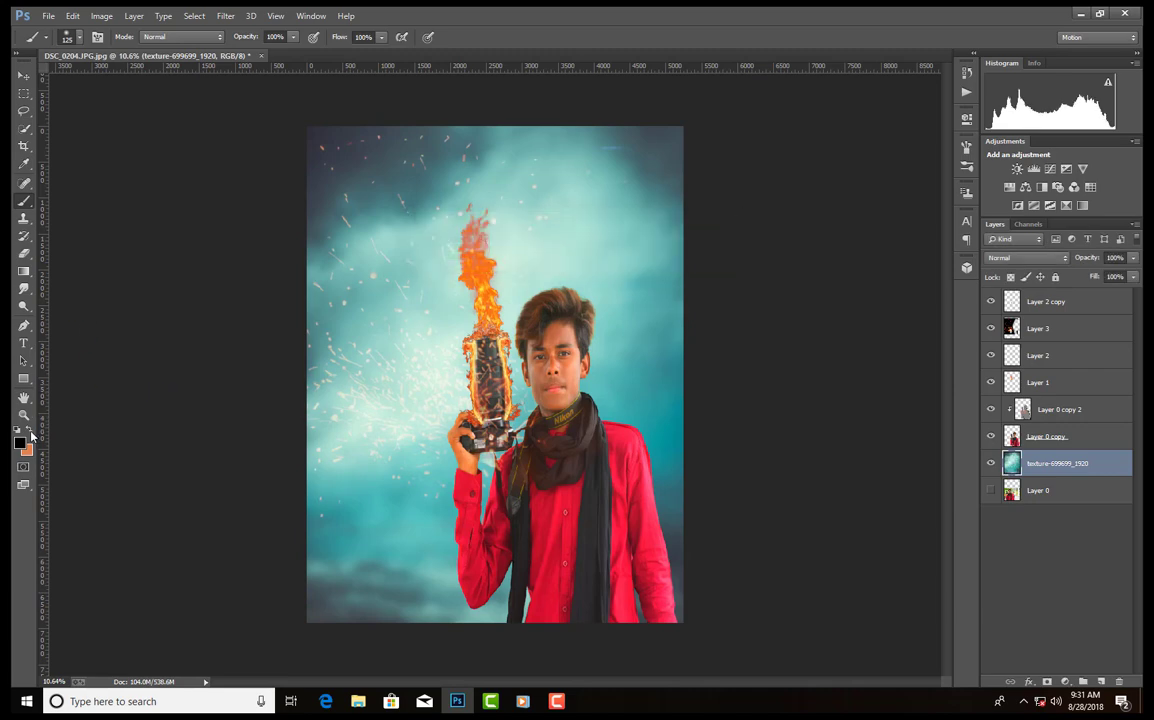
# - Set the foreground colour to the flame's light orange (ff9e1d) and try a brush stroke on the hair in Layer 0 copy
pyautogui.click(21, 446)
pyautogui.click(489, 286)
pyautogui.click(950, 184)
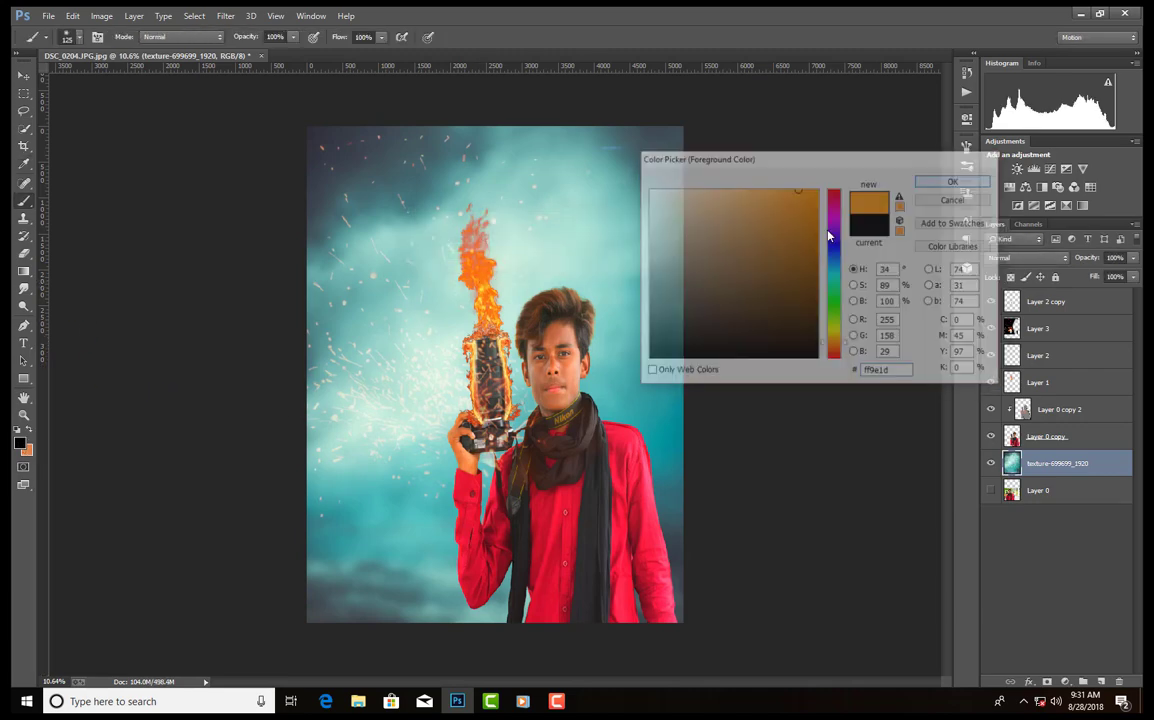
pyautogui.scroll(4, 569, 292)
pyautogui.scroll(5, 569, 290)
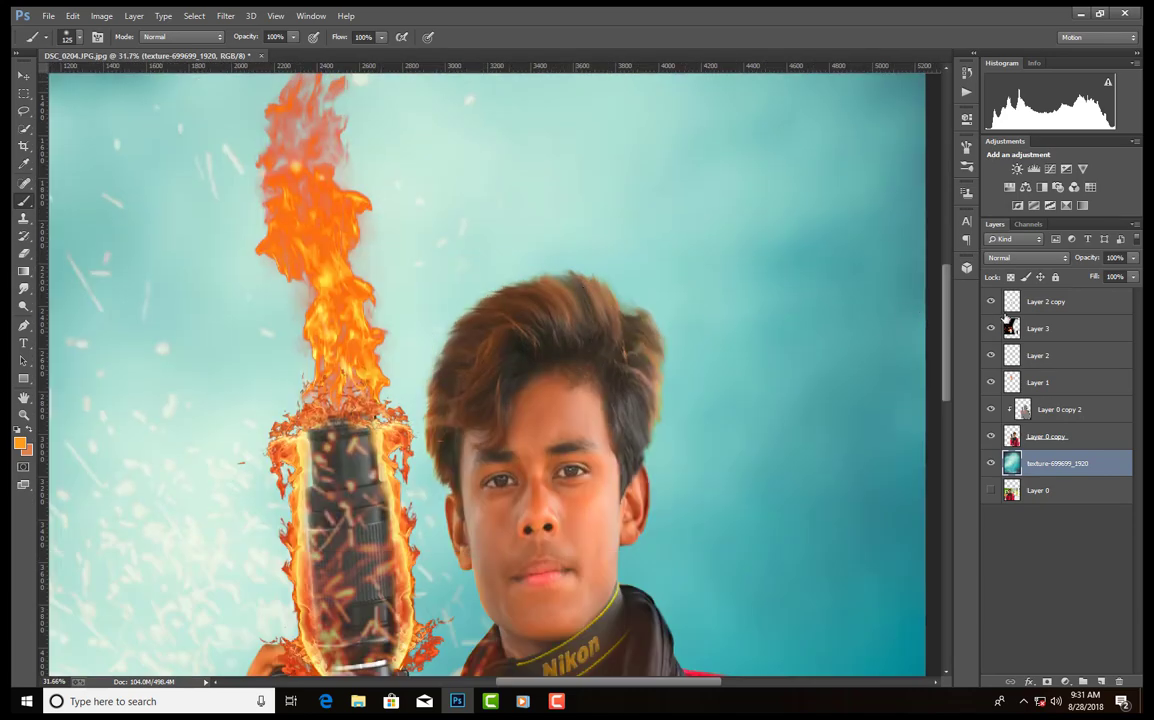
pyautogui.click(1040, 436)
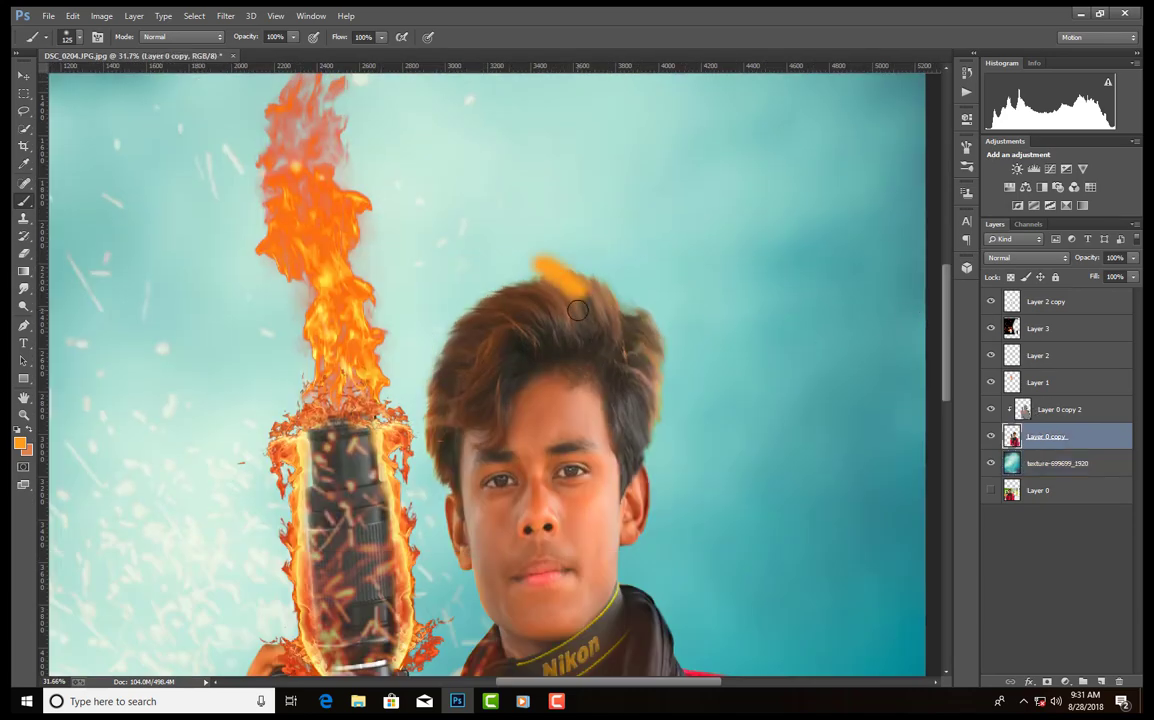
# - Select Layer 0 copy 2 and set the foreground colour to the flame's deeper orange (f8791b)
pyautogui.click(1025, 409)
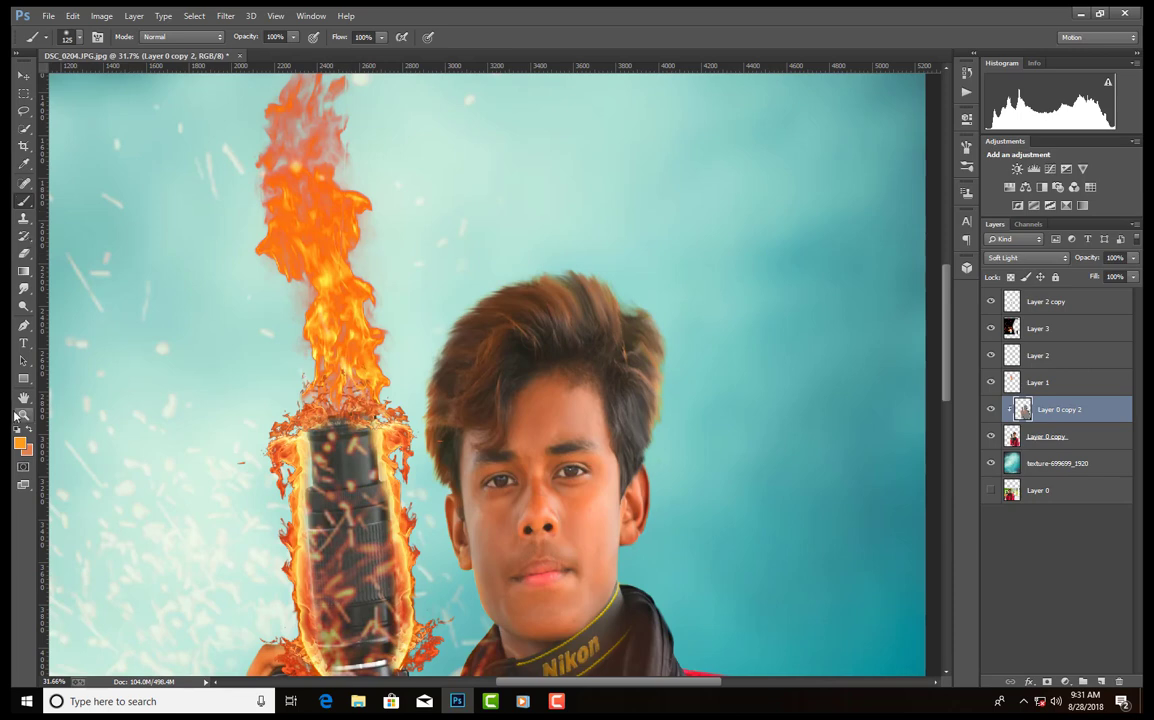
pyautogui.press('i')
pyautogui.click(358, 349)
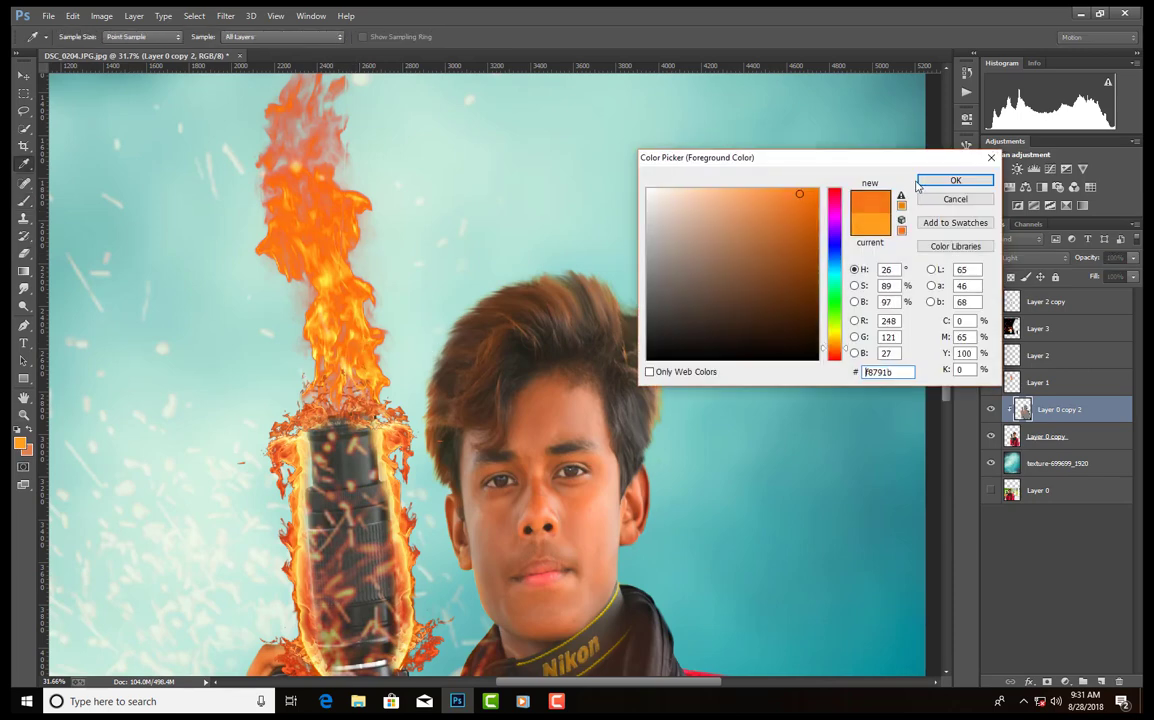
pyautogui.click(955, 180)
pyautogui.press('b')
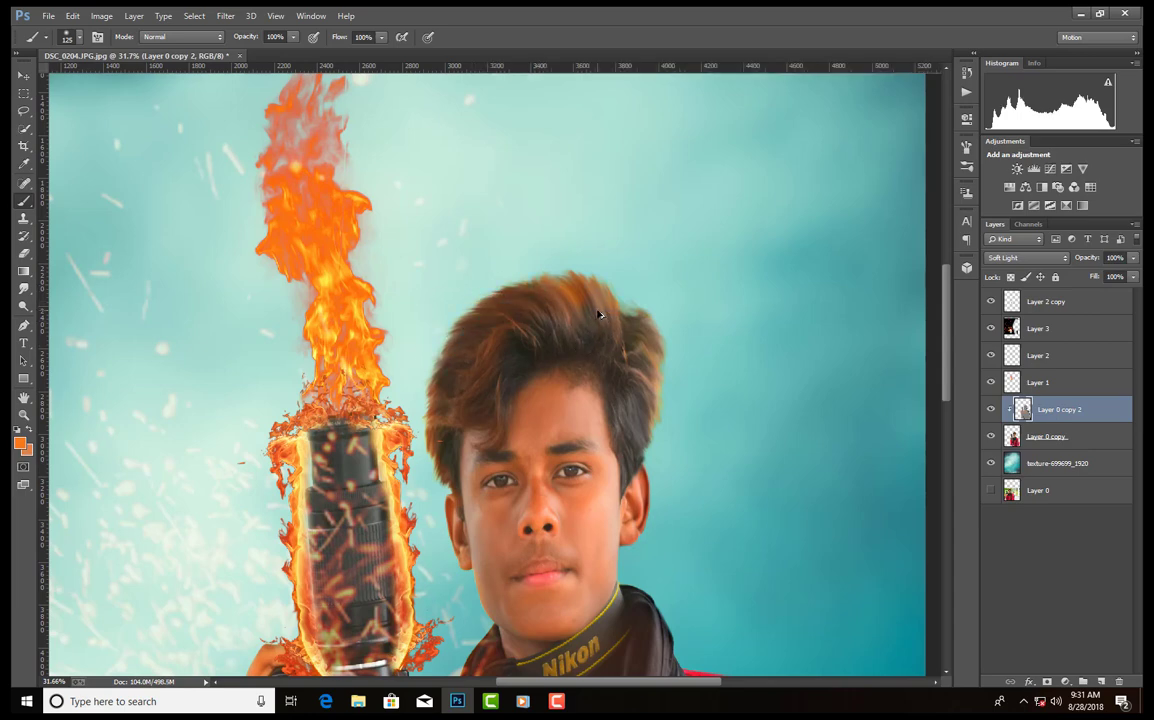
# - Lower the brush opacity to 36% and paint orange light over the man's hair on Layer 0 copy 2
pyautogui.hotkey('ctrl', 'z')
pyautogui.moveTo(293, 38); pyautogui.dragTo(267, 54)
pyautogui.moveTo(543, 260); pyautogui.dragTo(558, 289)
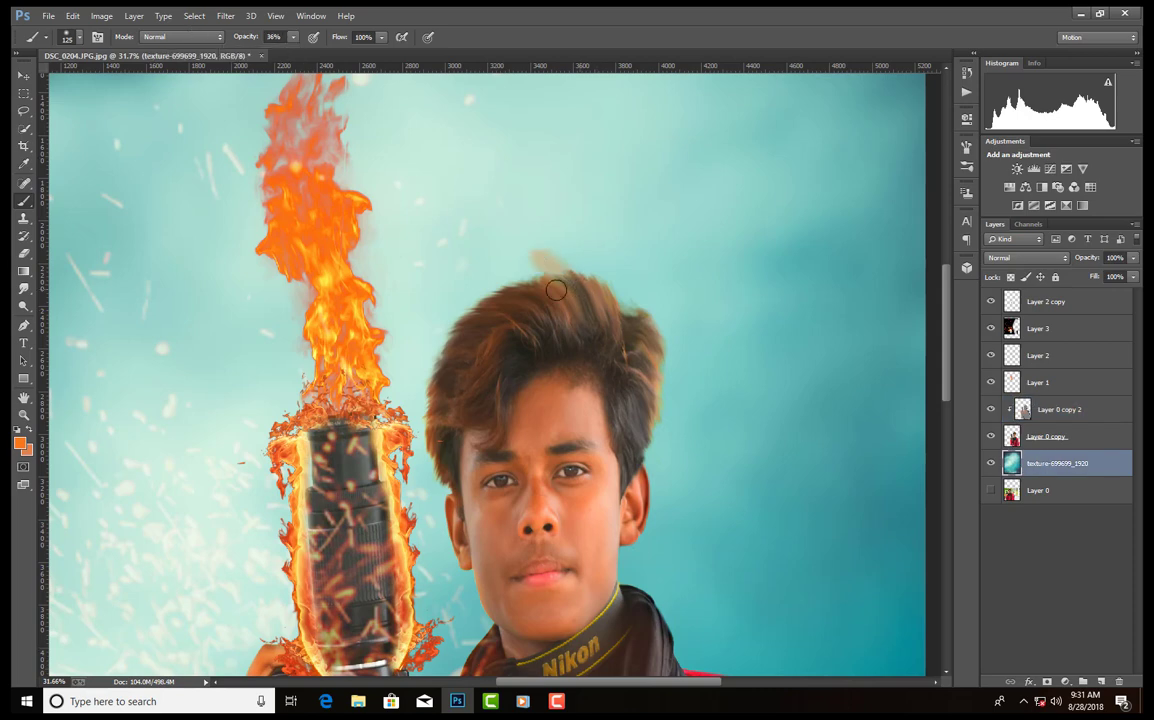
pyautogui.hotkey('ctrl', 'z')
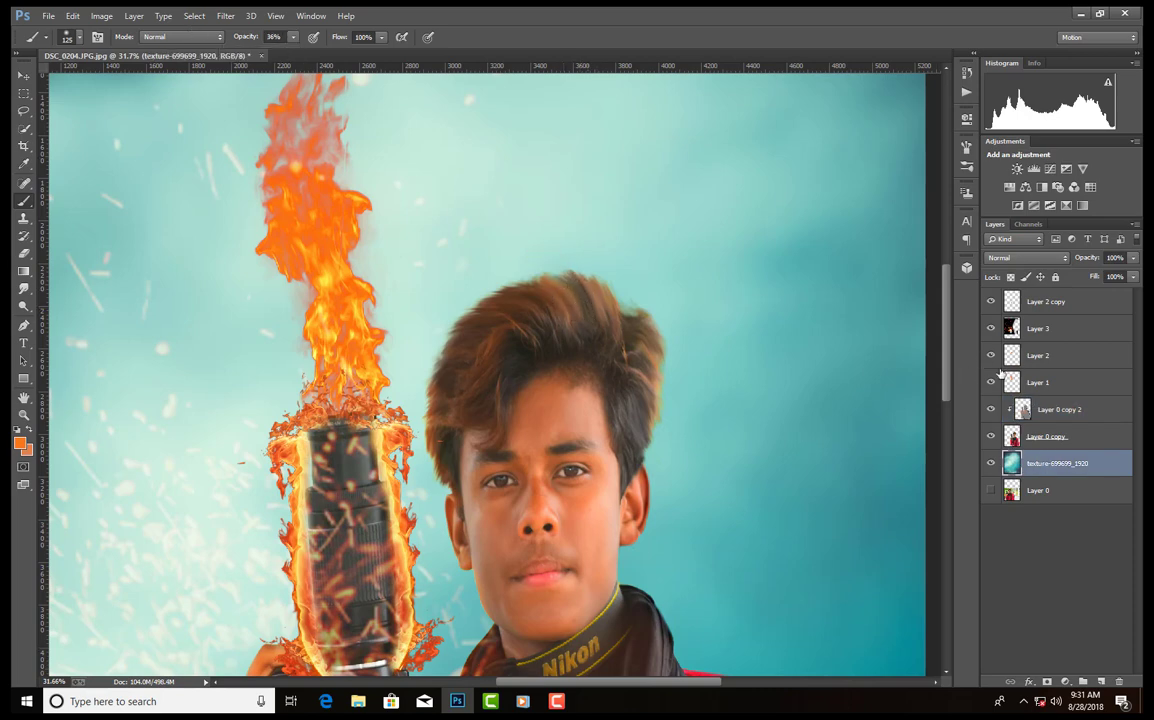
pyautogui.click(1062, 409)
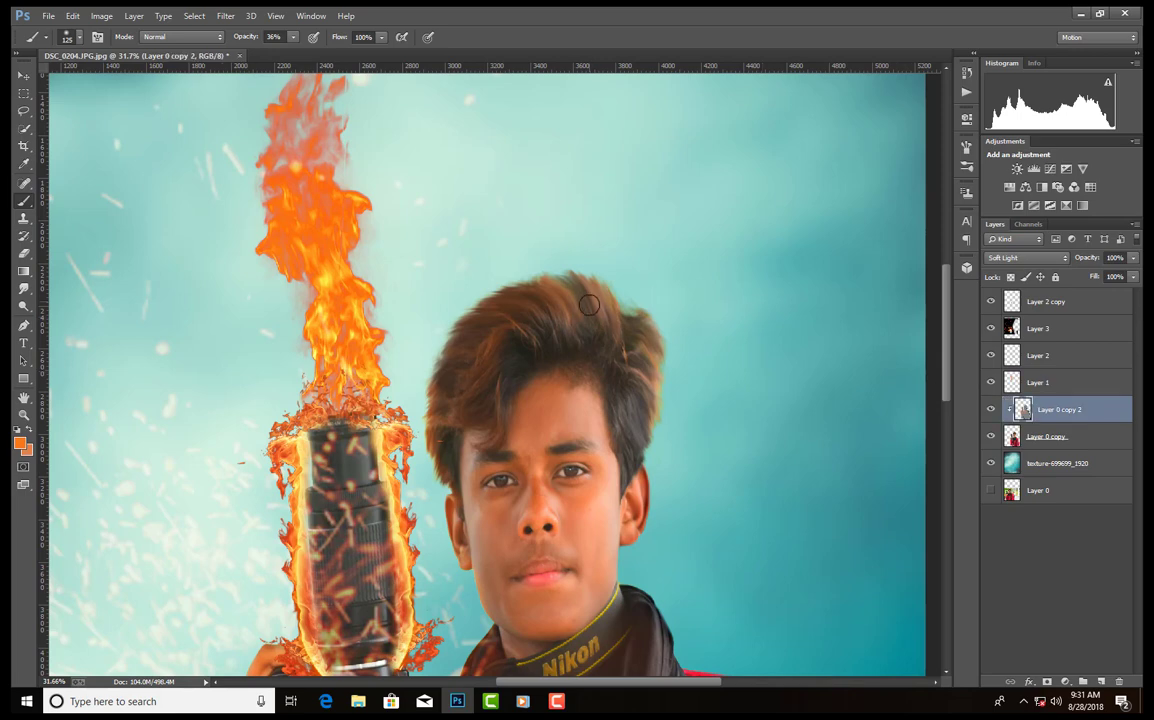
pyautogui.moveTo(578, 313)
pyautogui.mouseDown()
pyautogui.moveTo(654, 328)
pyautogui.moveTo(646, 337)
pyautogui.mouseUp()
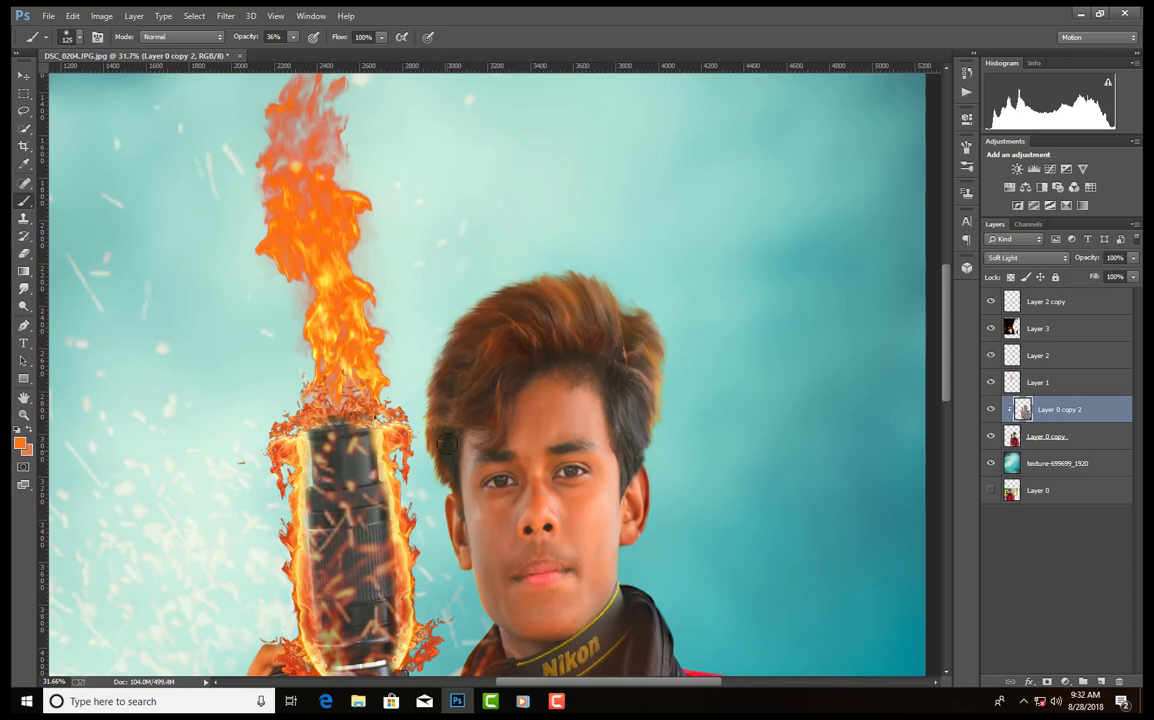
# - Merge all the visible layers, from Layer 2 copy down to the cloud texture, into one layer above hidden Layer 0
pyautogui.scroll(-5, 451, 470)
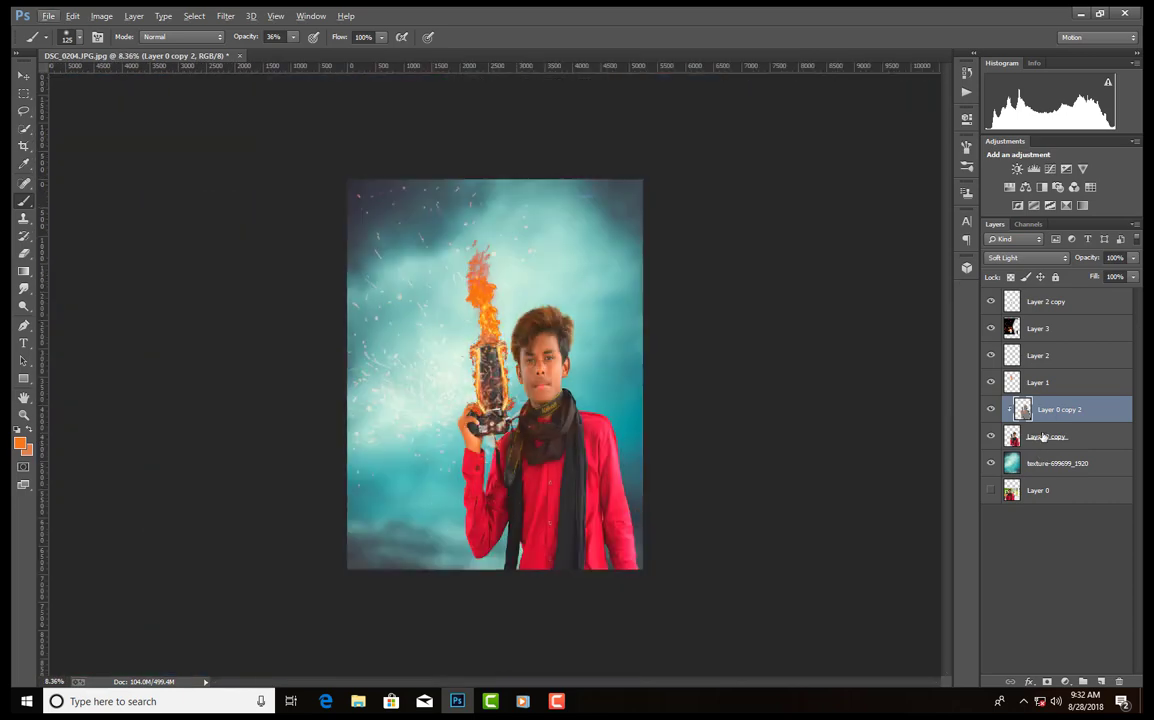
pyautogui.keyDown('ctrl'); pyautogui.click(1043, 379); pyautogui.keyUp('ctrl')
pyautogui.keyDown('ctrl'); pyautogui.click(1045, 354); pyautogui.keyUp('ctrl')
pyautogui.keyDown('ctrl'); pyautogui.click(1046, 347); pyautogui.keyUp('ctrl')
pyautogui.keyDown('ctrl'); pyautogui.click(1049, 328); pyautogui.keyUp('ctrl')
pyautogui.keyDown('ctrl'); pyautogui.click(1052, 304); pyautogui.keyUp('ctrl')
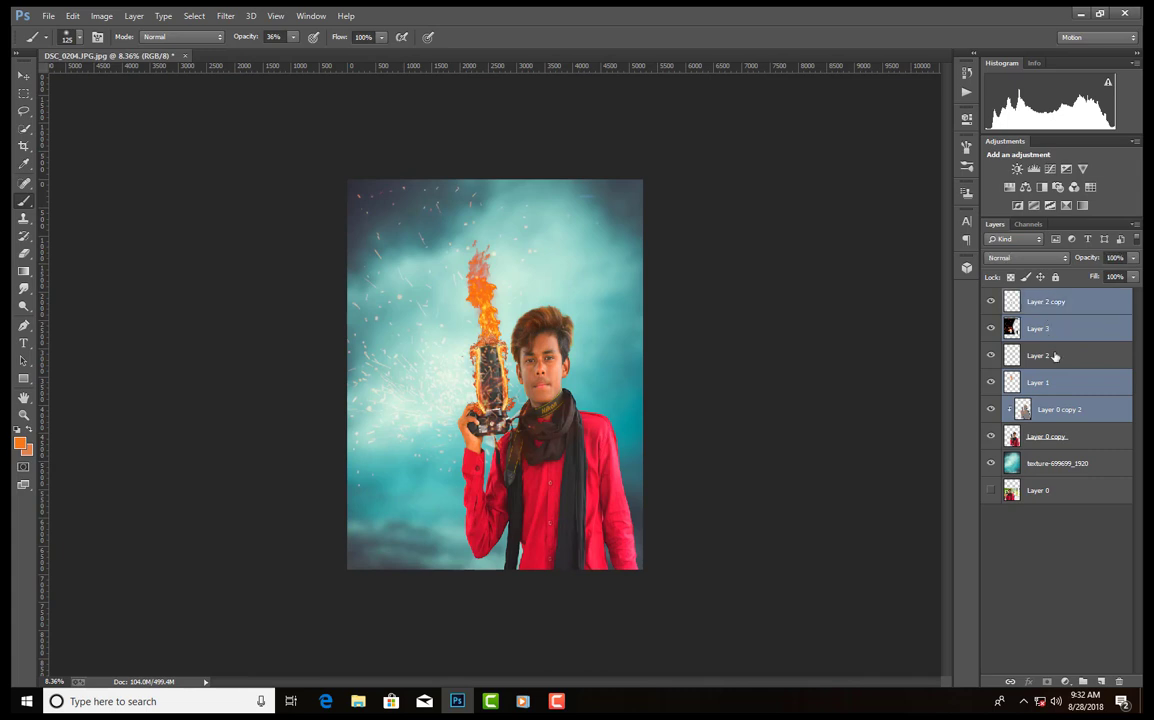
pyautogui.keyDown('ctrl'); pyautogui.click(1054, 356); pyautogui.keyUp('ctrl')
pyautogui.keyDown('ctrl'); pyautogui.click(1050, 436); pyautogui.keyUp('ctrl')
pyautogui.keyDown('ctrl'); pyautogui.click(1052, 463); pyautogui.keyUp('ctrl')
pyautogui.rightClick(1056, 463)
pyautogui.click(913, 461)
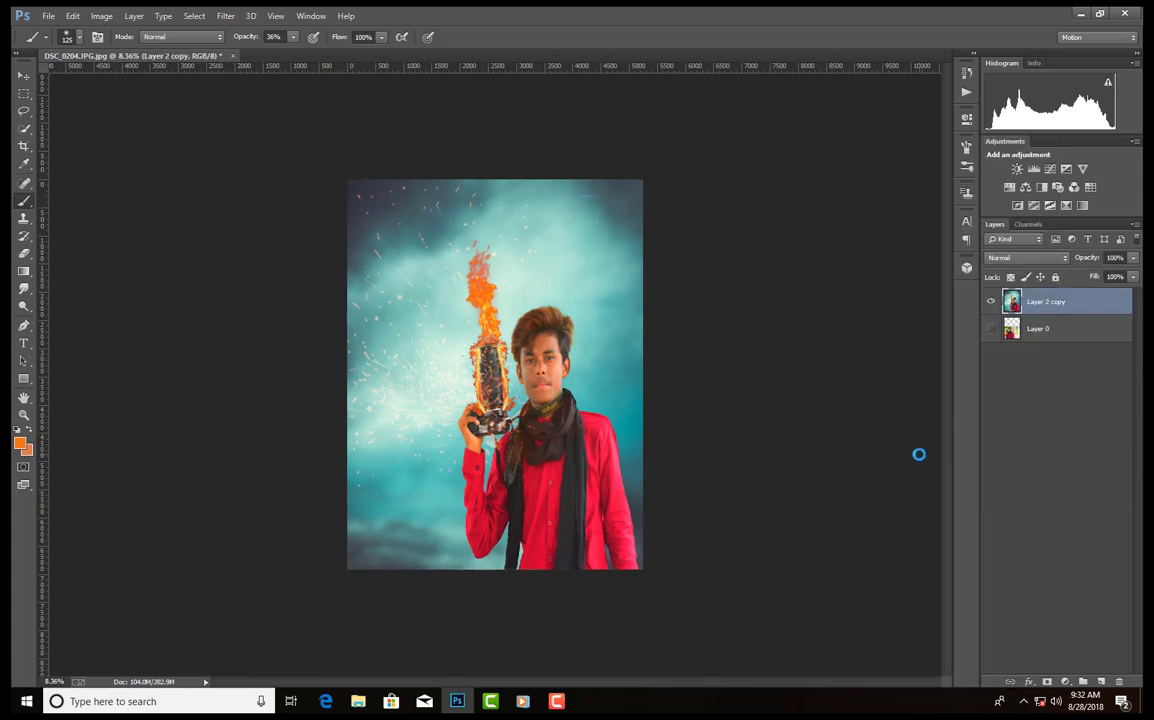
# - Add a Selective Color adjustment and set the Reds to Cyan -52, Magenta +5, Yellow -3 and Black -5
pyautogui.click(1066, 206)
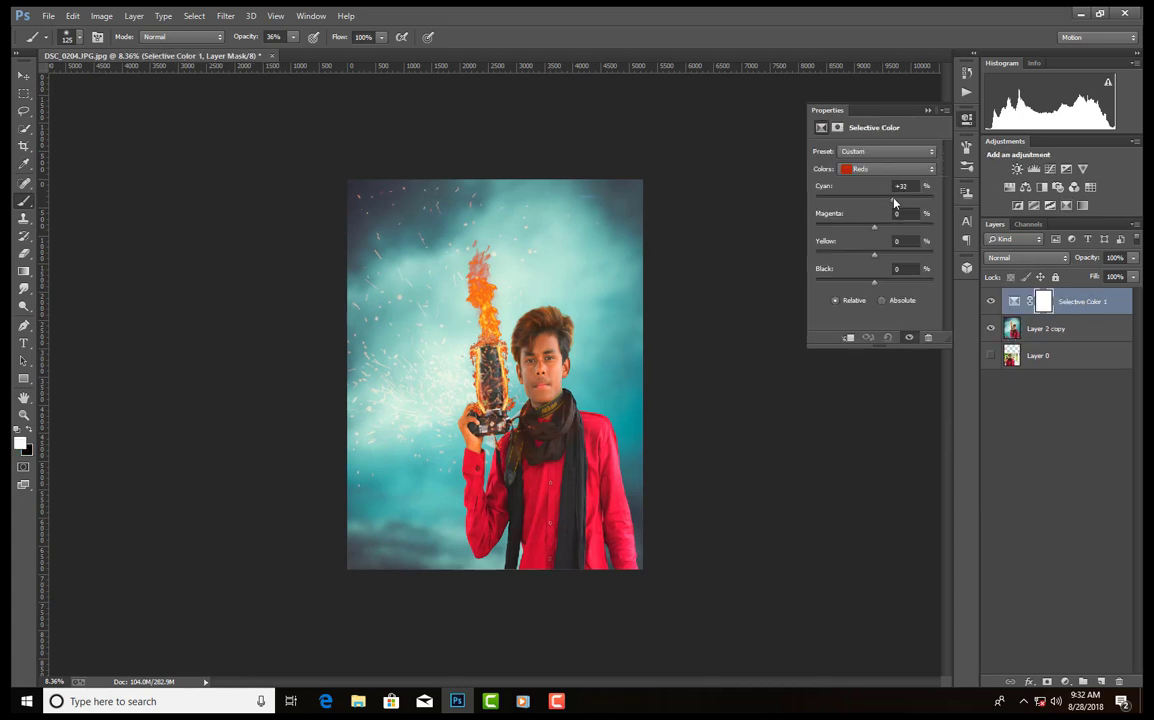
pyautogui.moveTo(894, 203); pyautogui.dragTo(874, 260)
pyautogui.moveTo(875, 283)
pyautogui.mouseDown()
pyautogui.moveTo(894, 284)
pyautogui.moveTo(873, 284)
pyautogui.mouseUp()
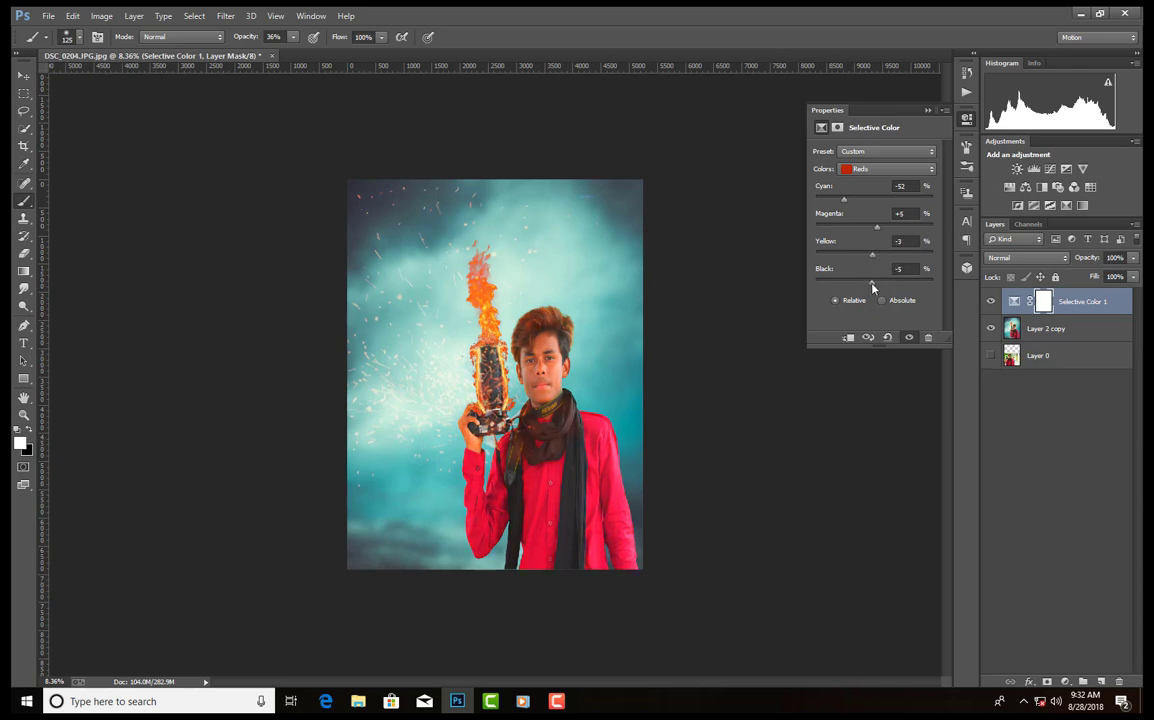
# - Adjust the sliders of another colour range in the Selective Color adjustment, including a lower Black amount
pyautogui.click(880, 178)
pyautogui.click(900, 205)
pyautogui.moveTo(872, 228); pyautogui.dragTo(898, 232)
pyautogui.moveTo(874, 283)
pyautogui.mouseDown()
pyautogui.moveTo(889, 285)
pyautogui.moveTo(866, 286)
pyautogui.mouseUp()
pyautogui.click(929, 110)
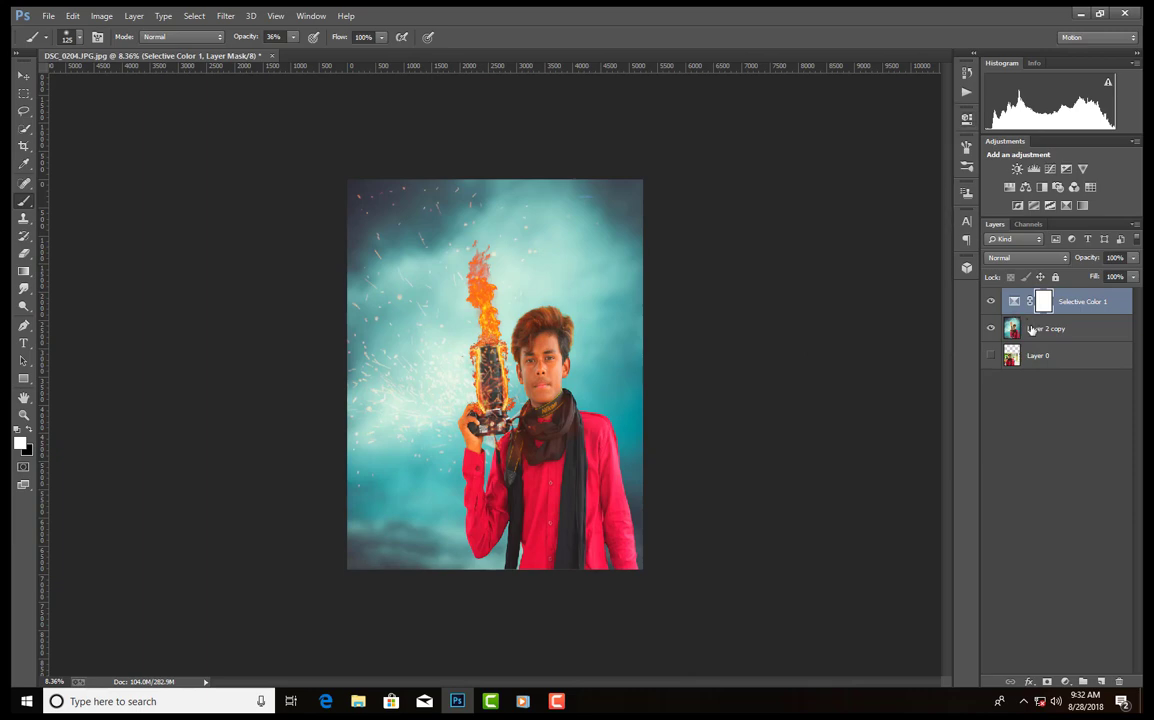
# - Merge the Selective Color adjustment with the composite layer beneath it
pyautogui.keyDown('ctrl'); pyautogui.click(1046, 328); pyautogui.keyUp('ctrl')
pyautogui.rightClick(1046, 328)
pyautogui.click(876, 476)
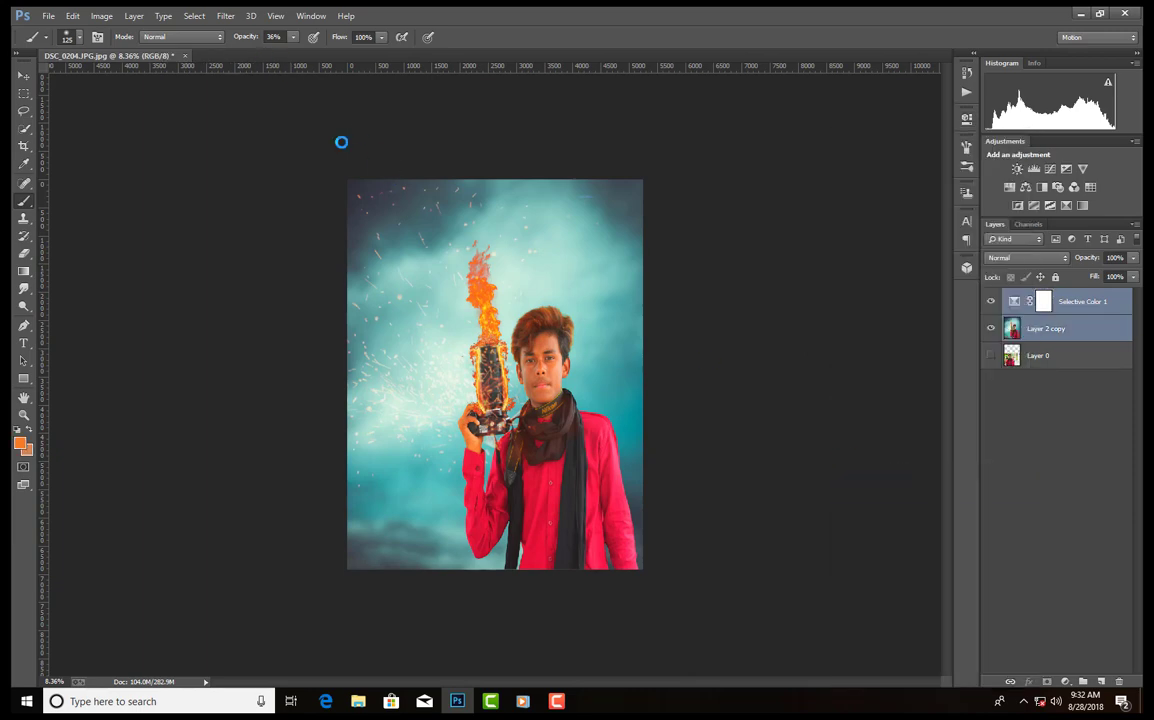
# - Start the Camera Raw Filter and set Exposure -0.25, Contrast +24, Highlights +36 and Shadows -44, with lowered Blacks
pyautogui.click(226, 16)
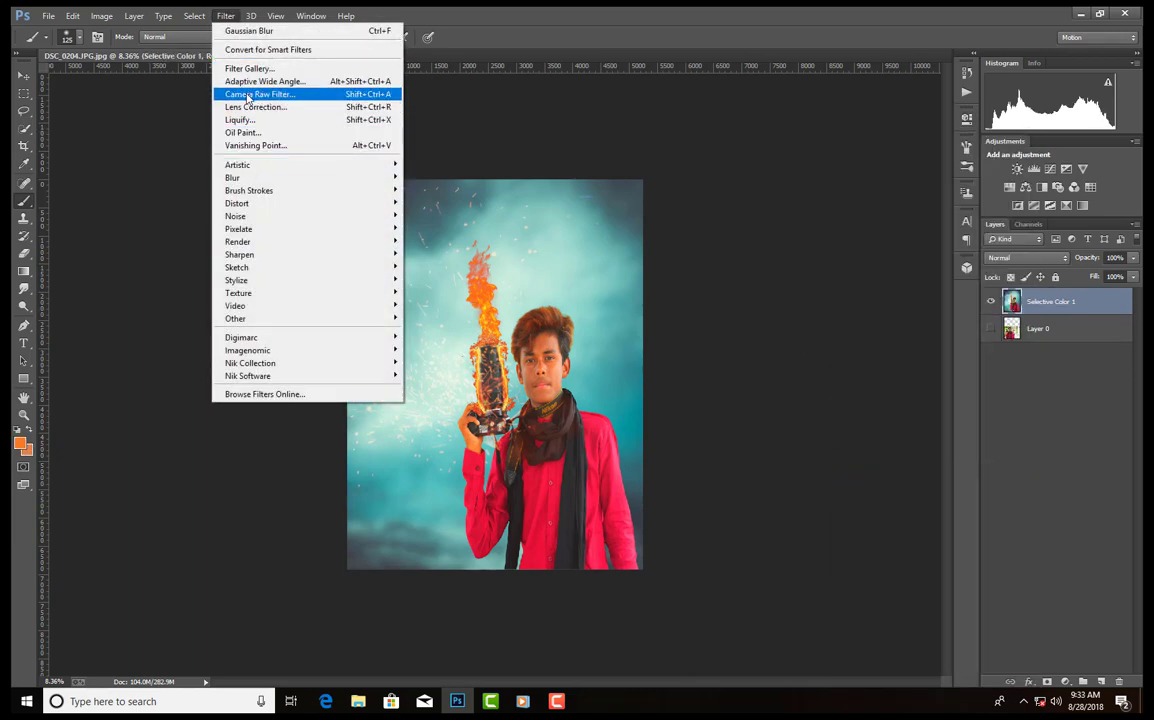
pyautogui.click(272, 98)
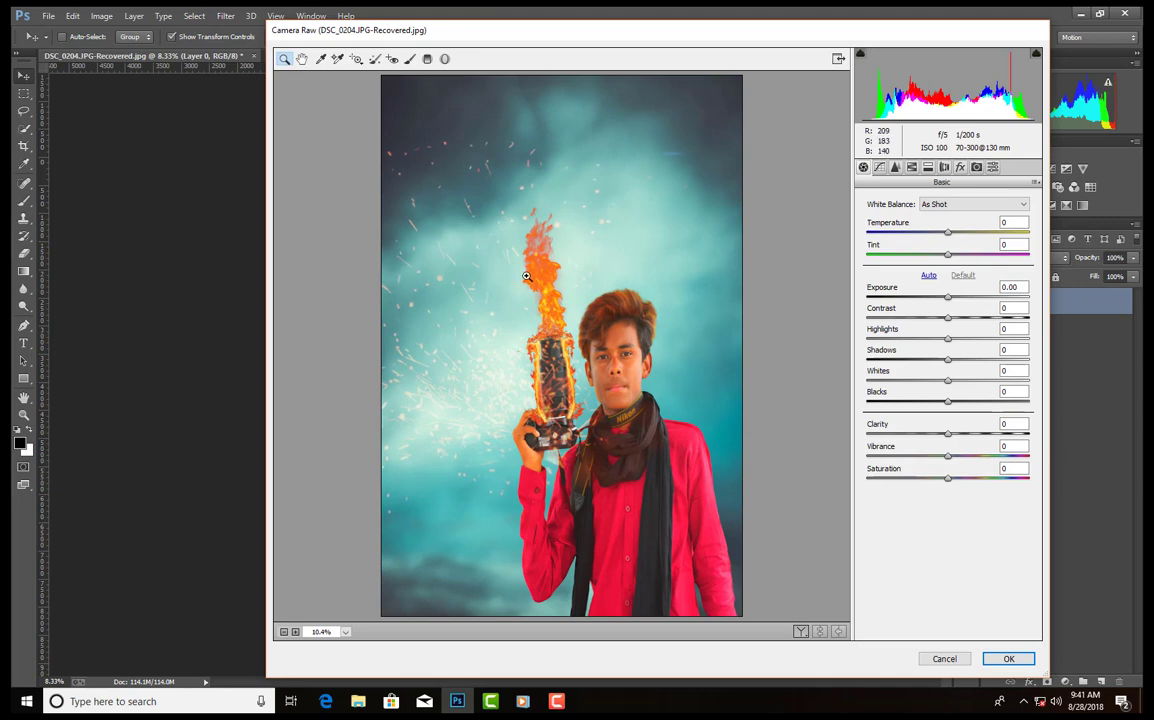
pyautogui.moveTo(948, 318)
pyautogui.mouseDown()
pyautogui.moveTo(980, 318)
pyautogui.moveTo(943, 304)
pyautogui.mouseUp()
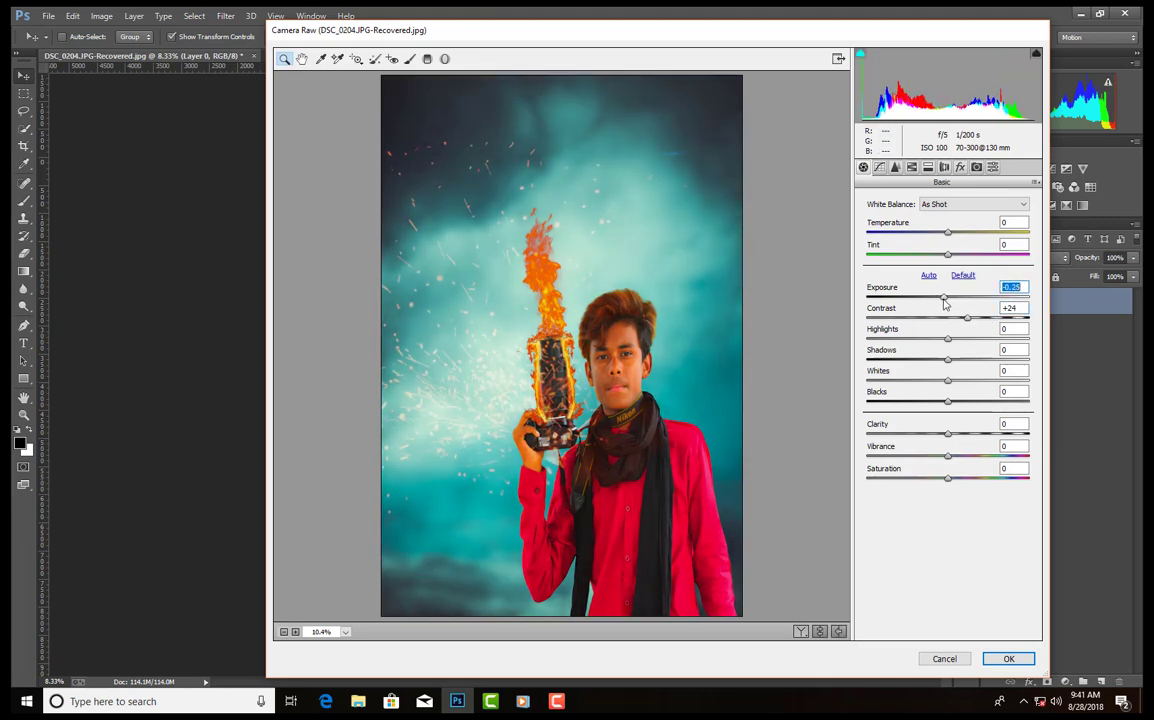
pyautogui.moveTo(948, 360); pyautogui.dragTo(978, 343)
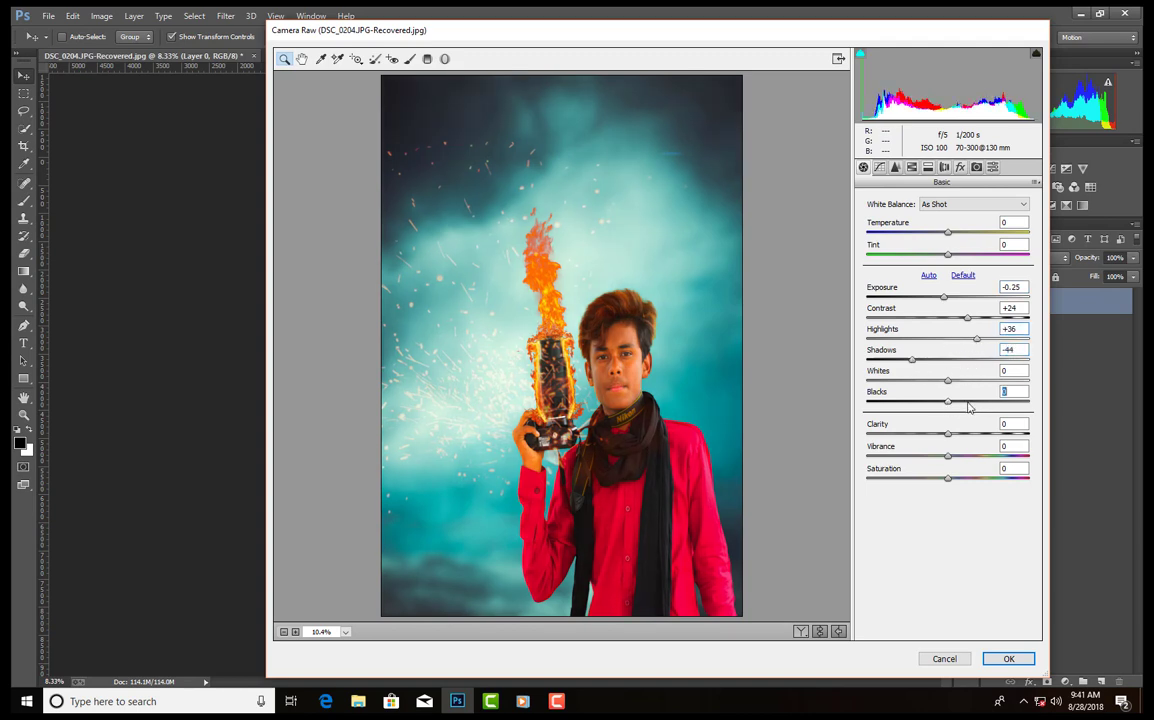
pyautogui.moveTo(948, 402); pyautogui.dragTo(926, 412)
# - Set the tone curve to Lights -21 and Shadows +14 with lowered Highlights, and sharpening to Amount 7, Radius 2.2, Detail 89
pyautogui.click(879, 167)
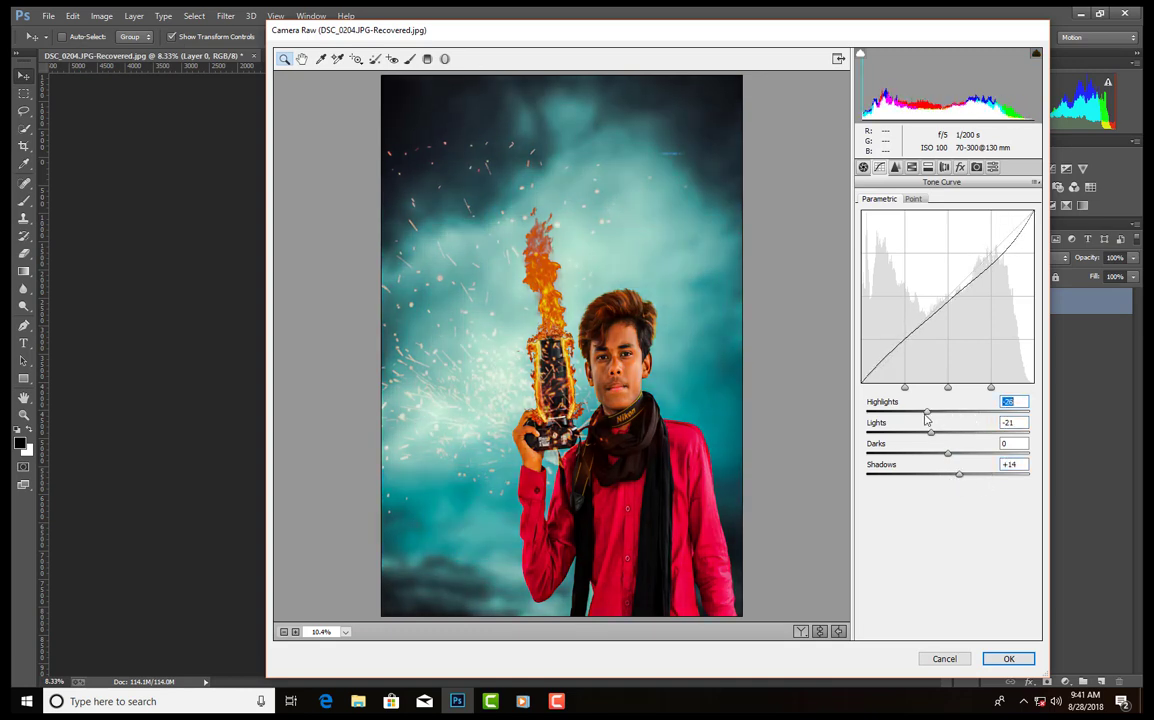
pyautogui.click(895, 167)
pyautogui.press('Tab')
pyautogui.press('Tab')
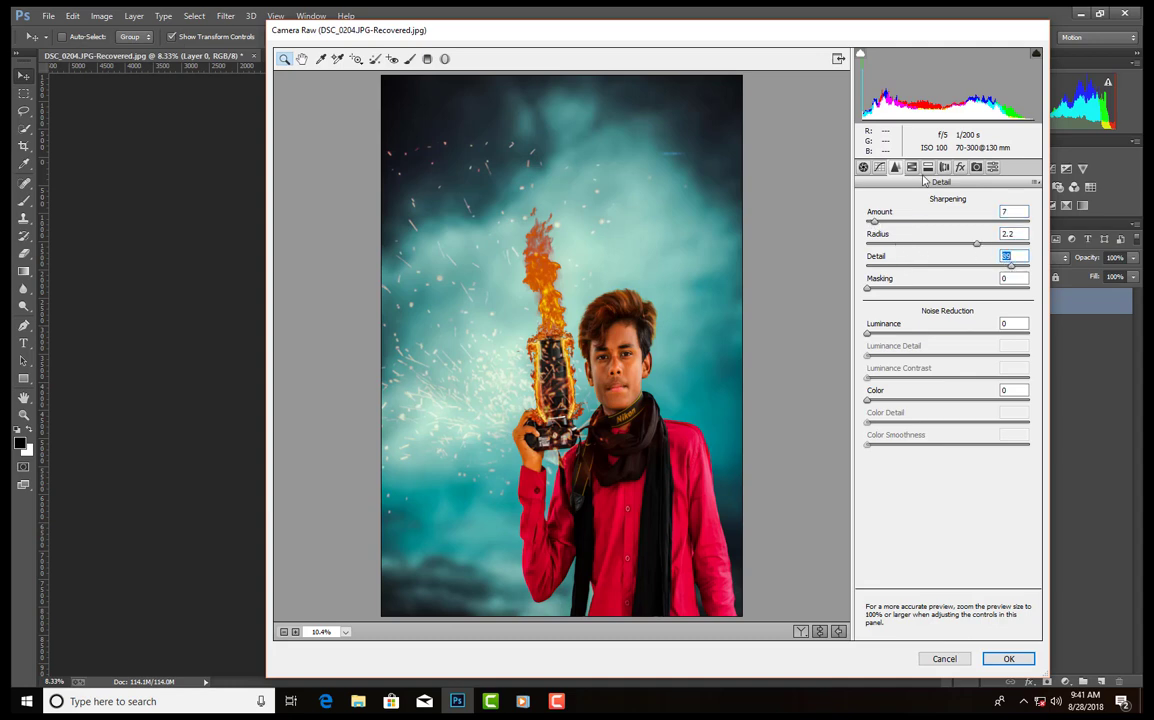
# - Shift the HSL hues to Reds -12, Oranges -8 and Blues -53, and lower the Purples slightly
pyautogui.click(911, 167)
pyautogui.moveTo(947, 287); pyautogui.dragTo(964, 289)
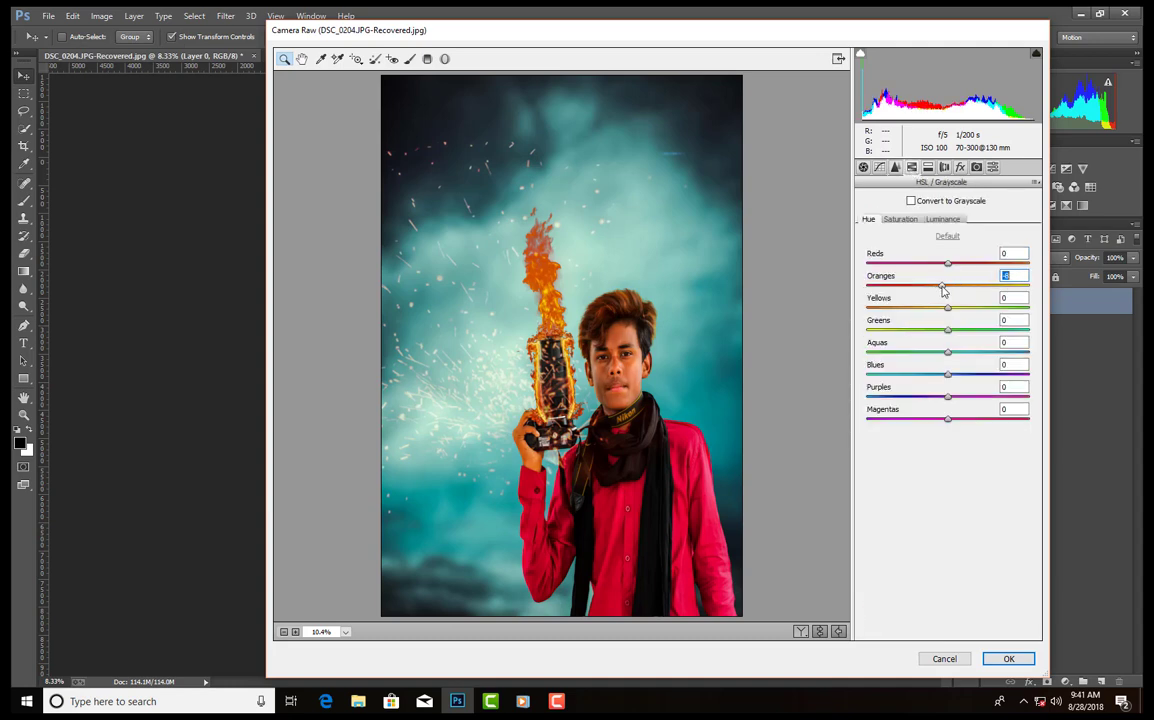
pyautogui.moveTo(957, 265)
pyautogui.mouseDown()
pyautogui.moveTo(972, 267)
pyautogui.moveTo(940, 268)
pyautogui.mouseUp()
pyautogui.moveTo(947, 375); pyautogui.dragTo(932, 401)
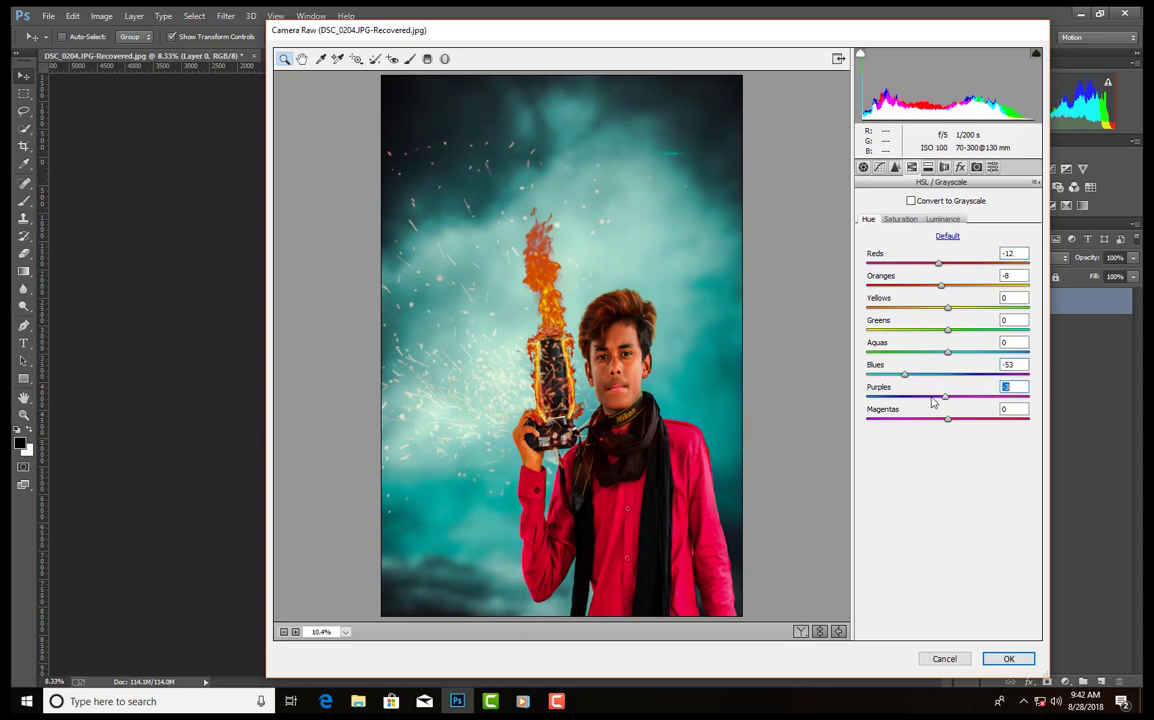
pyautogui.click(947, 352)
# - Raise the Blues saturation to +43, then set the Blues luminance to +22 and brighten the Oranges luminance
pyautogui.click(902, 220)
pyautogui.moveTo(947, 374); pyautogui.dragTo(984, 376)
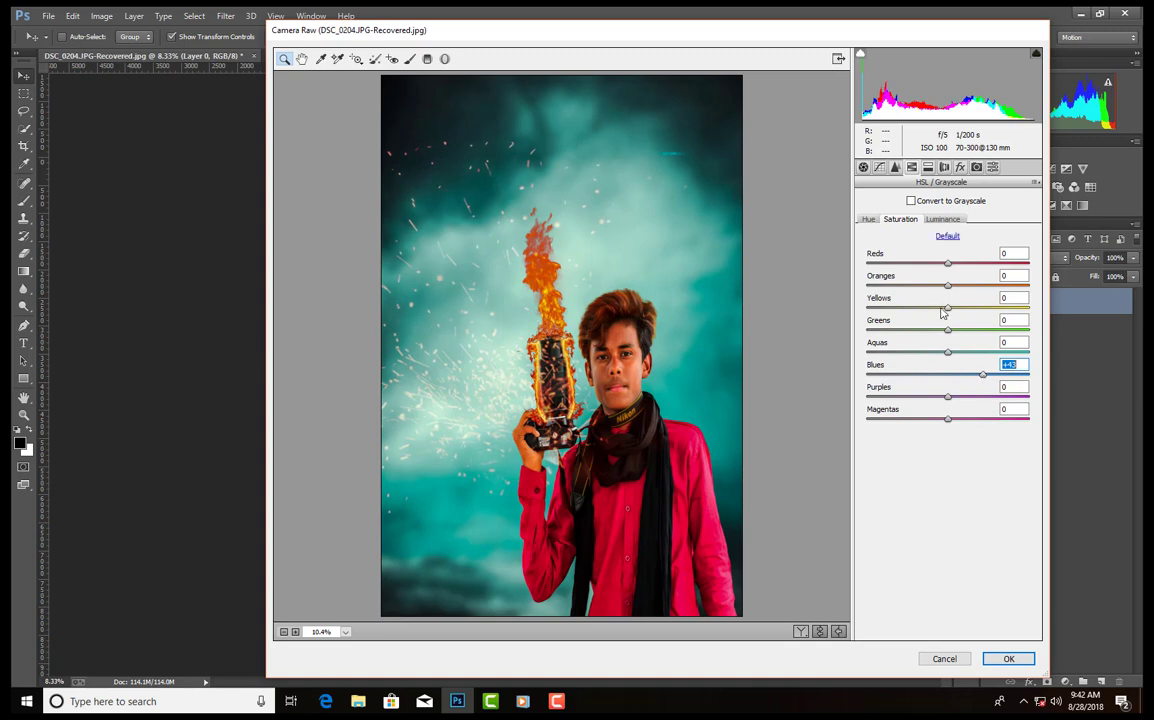
pyautogui.moveTo(946, 309)
pyautogui.mouseDown()
pyautogui.moveTo(968, 318)
pyautogui.moveTo(956, 293)
pyautogui.moveTo(969, 288)
pyautogui.moveTo(947, 291)
pyautogui.mouseUp()
pyautogui.click(942, 219)
pyautogui.moveTo(948, 373); pyautogui.dragTo(965, 374)
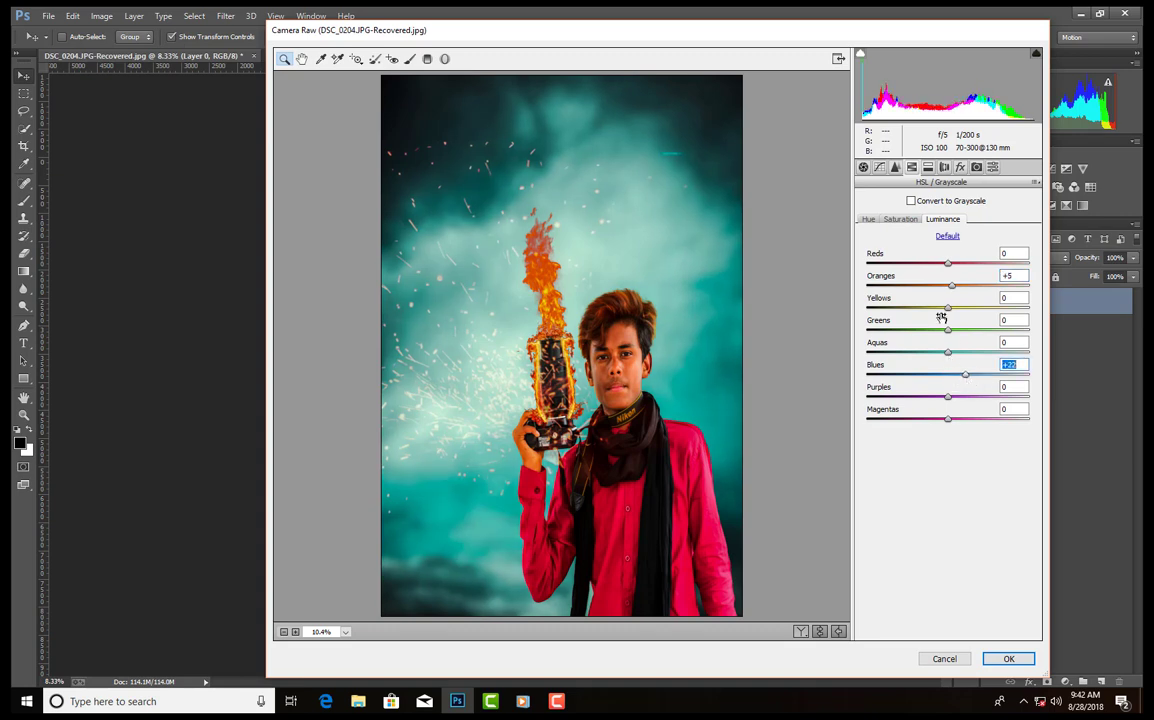
pyautogui.moveTo(951, 286)
pyautogui.mouseDown()
pyautogui.moveTo(963, 286)
pyautogui.moveTo(937, 288)
pyautogui.moveTo(964, 289)
pyautogui.mouseUp()
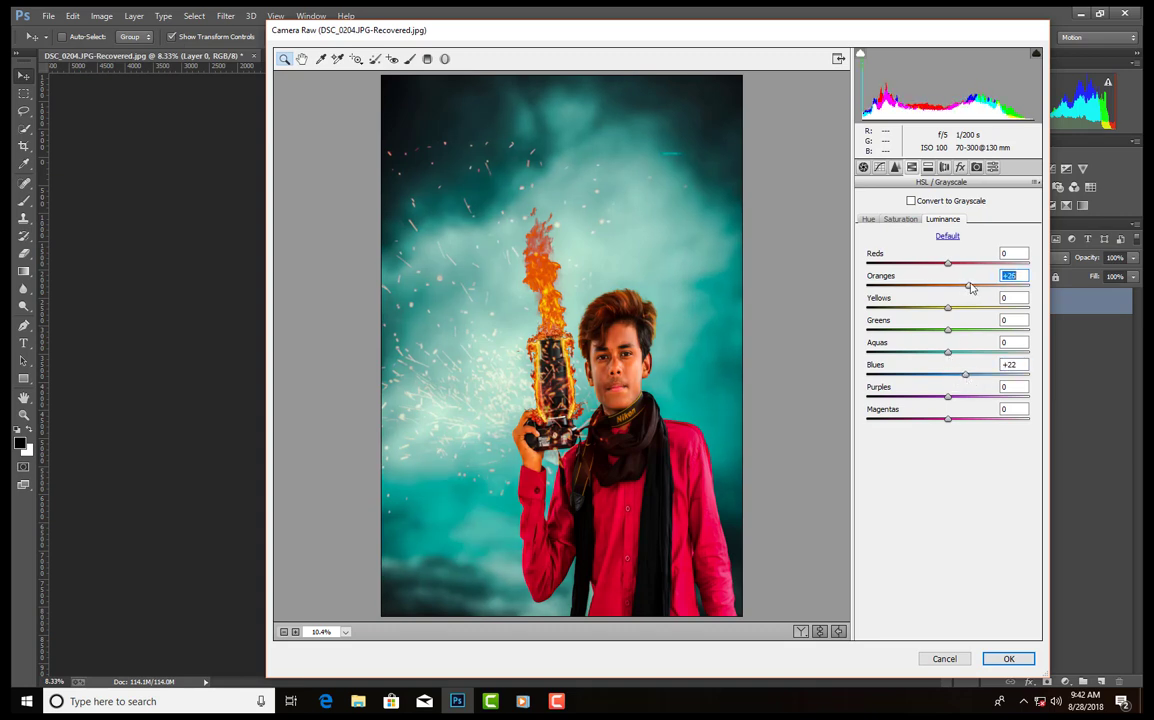
# - Add grain of Amount 5 and a post-crop vignette of Amount -15 with Midpoint 66, and apply the Camera Raw edits
pyautogui.click(960, 168)
pyautogui.moveTo(868, 224); pyautogui.dragTo(875, 225)
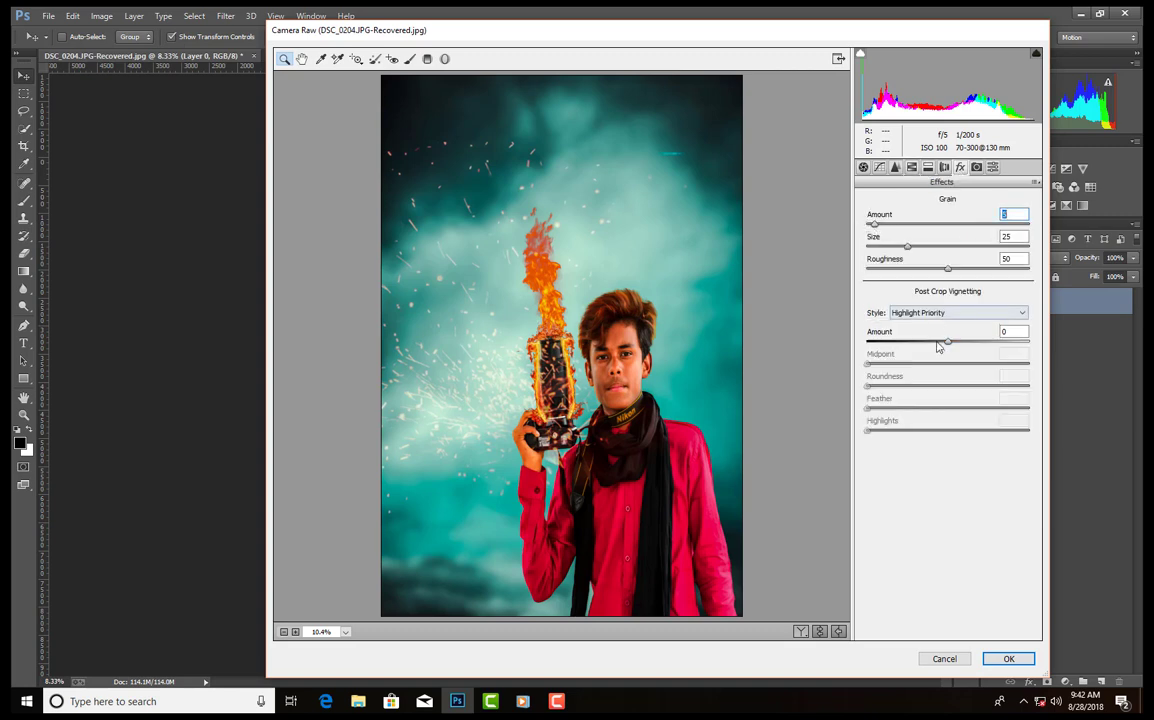
pyautogui.moveTo(948, 342)
pyautogui.mouseDown()
pyautogui.moveTo(919, 349)
pyautogui.moveTo(975, 366)
pyautogui.moveTo(937, 345)
pyautogui.mouseUp()
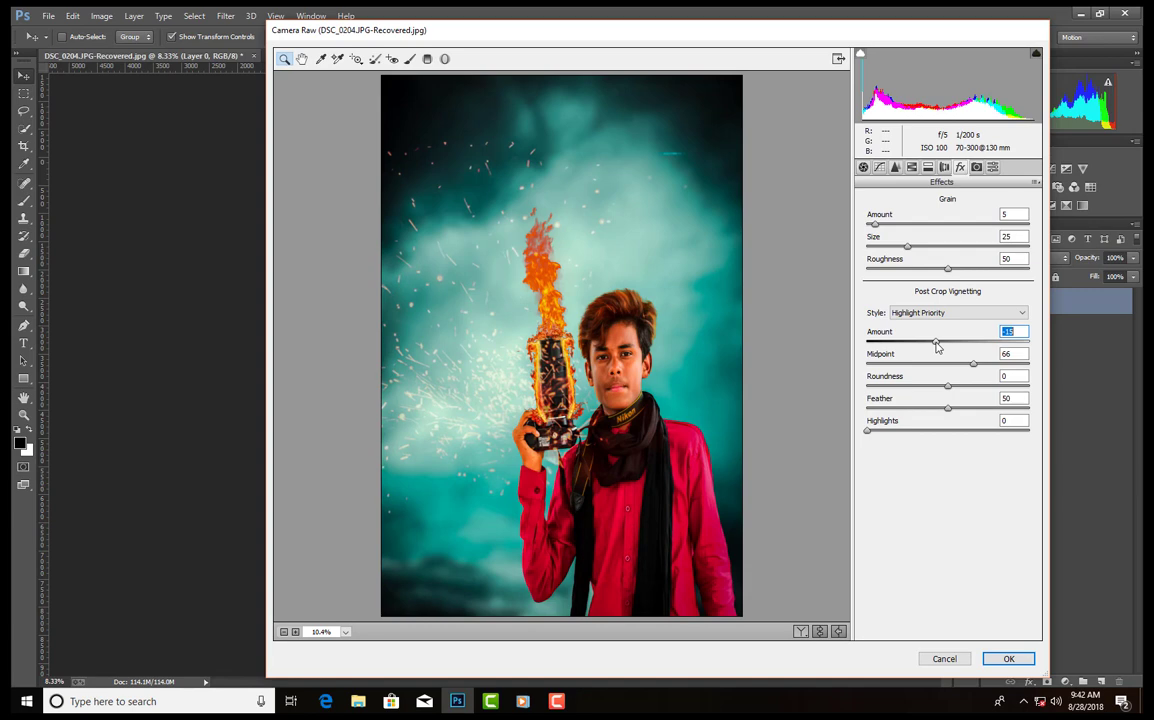
pyautogui.click(1008, 658)
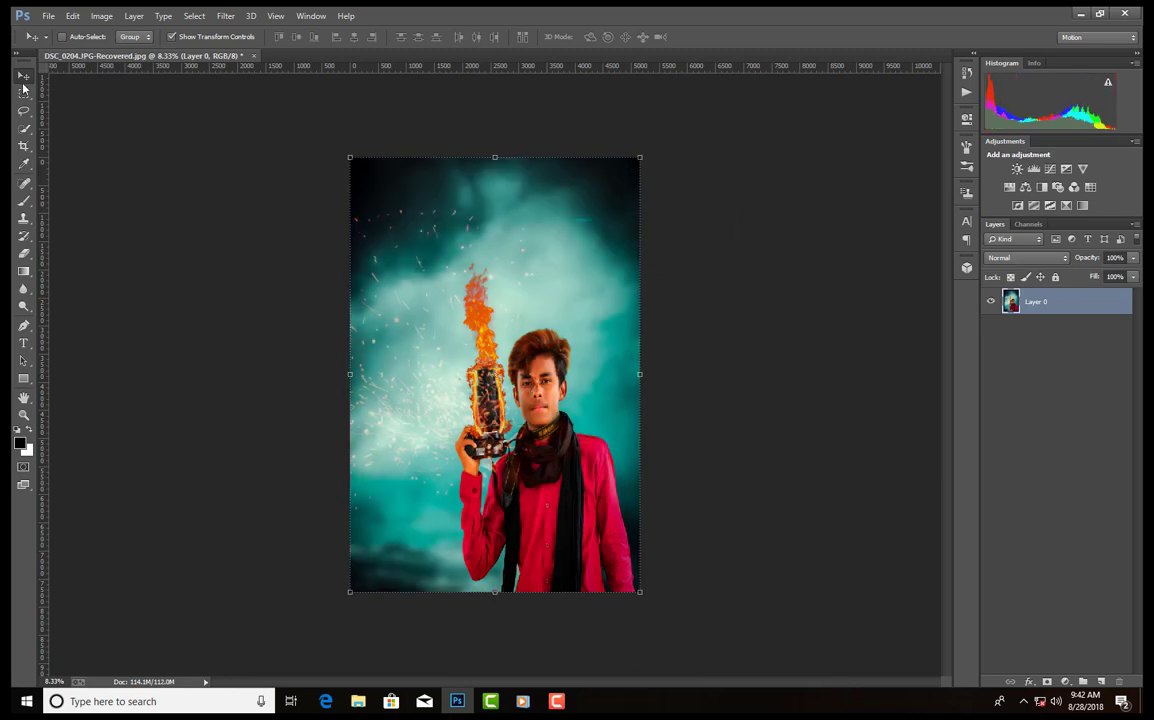
# - Add a Color Lookup adjustment layer above Layer 0 using the FallColors.look 3D LUT
pyautogui.click(1090, 187)
pyautogui.click(900, 151)
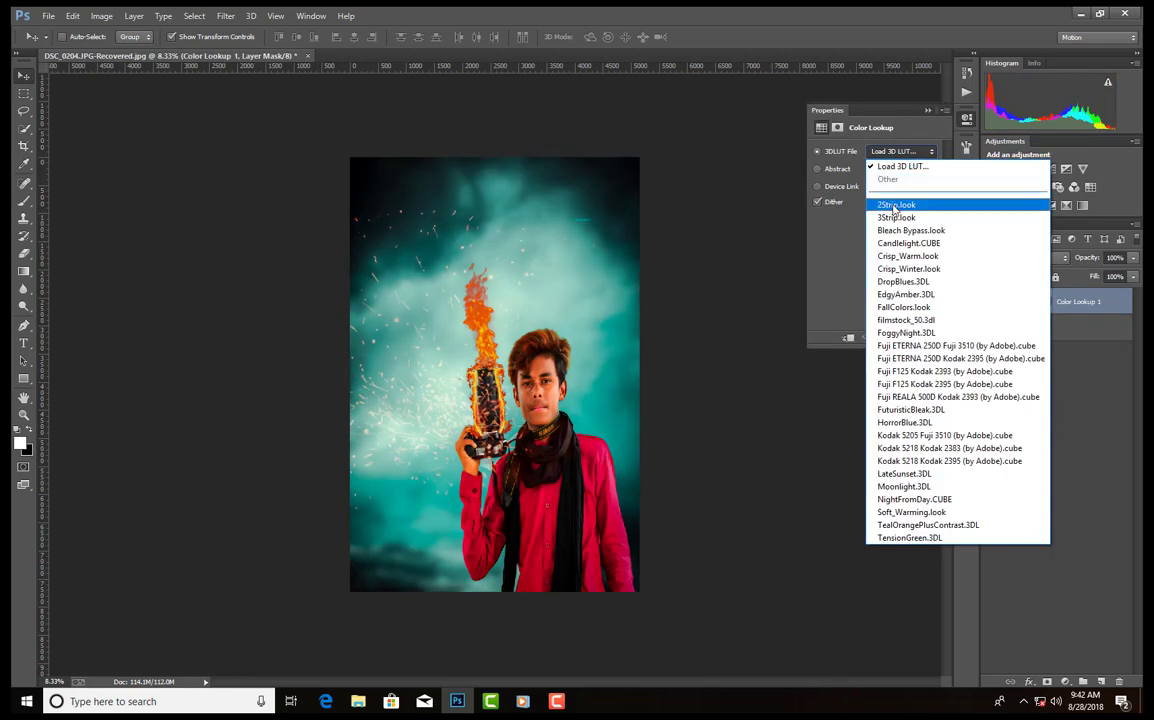
pyautogui.click(893, 206)
pyautogui.press('Down')
pyautogui.press('Down')
pyautogui.press('Down')
pyautogui.press('Down')
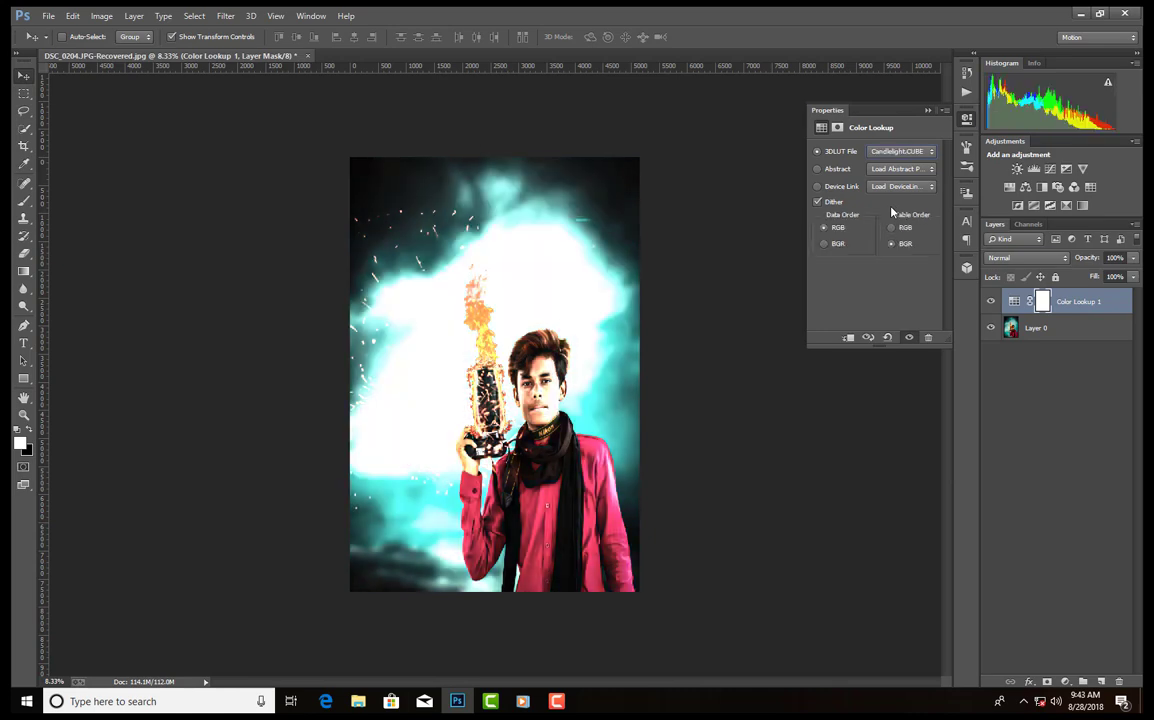
pyautogui.press('Down')
pyautogui.press('Down')
pyautogui.press('Down')
pyautogui.press('Down')
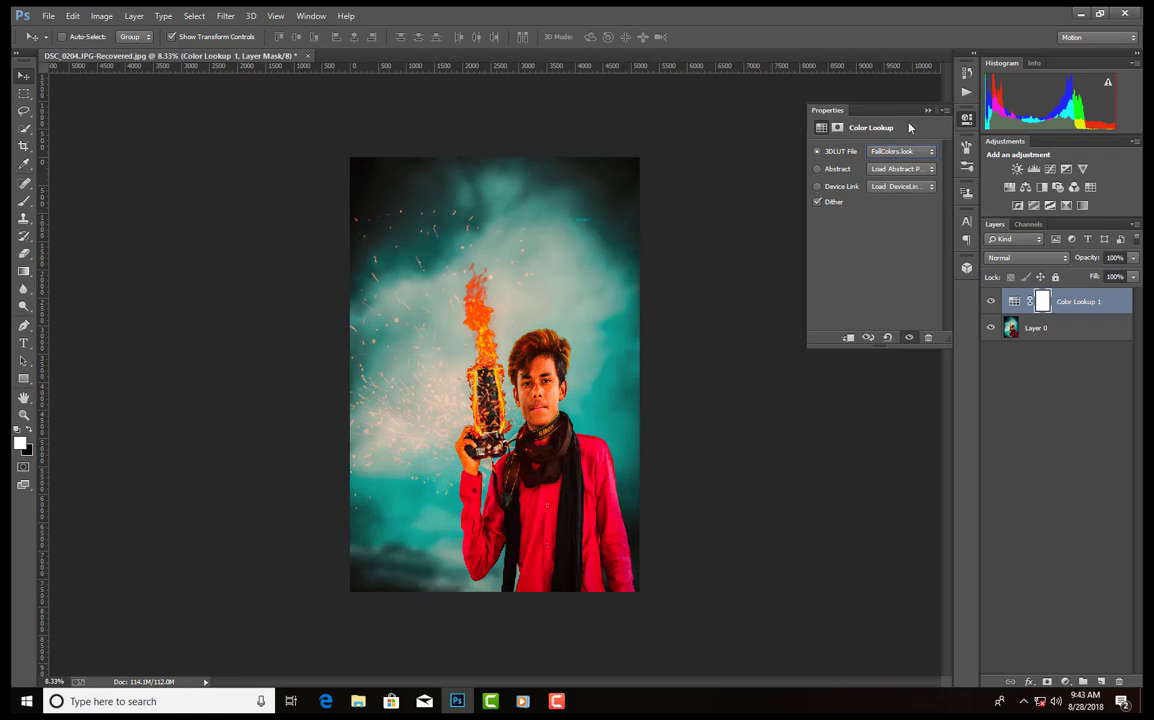
# - Lower the Color Lookup layer's opacity to 18% and merge it with Layer 0
pyautogui.click(946, 153)
pyautogui.moveTo(1128, 259); pyautogui.dragTo(1076, 279)
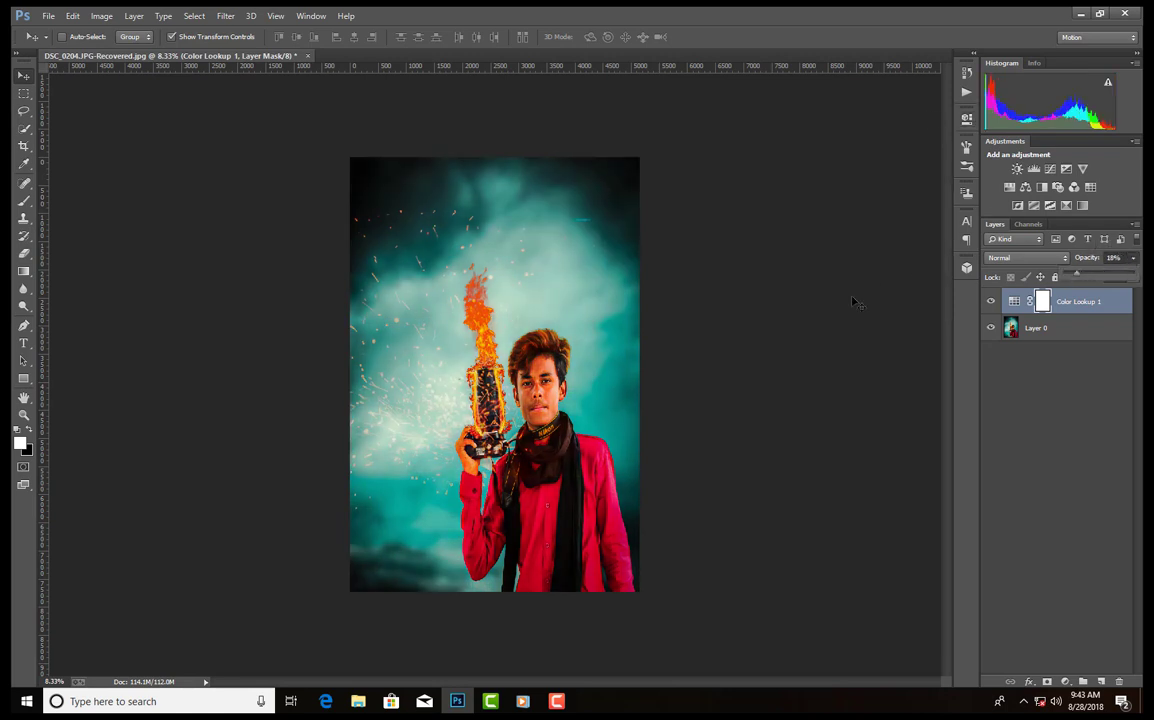
pyautogui.keyDown('shift'); pyautogui.click(1035, 328); pyautogui.keyUp('shift')
pyautogui.rightClick(1035, 328)
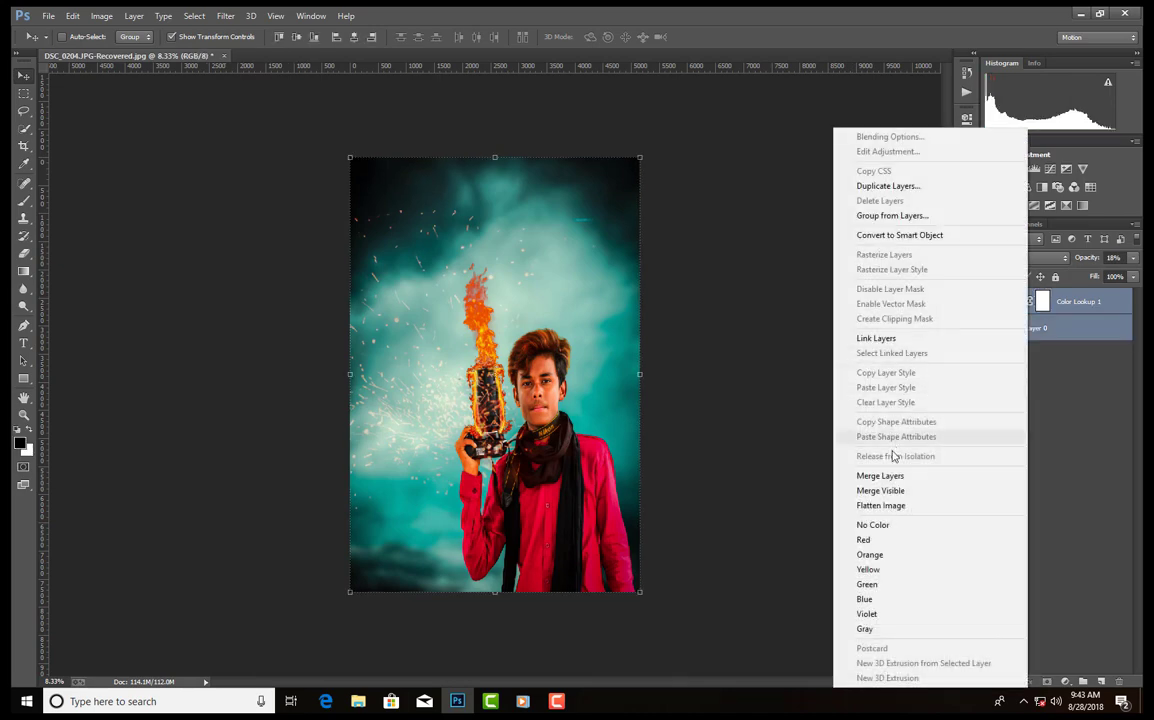
pyautogui.click(566, 344)
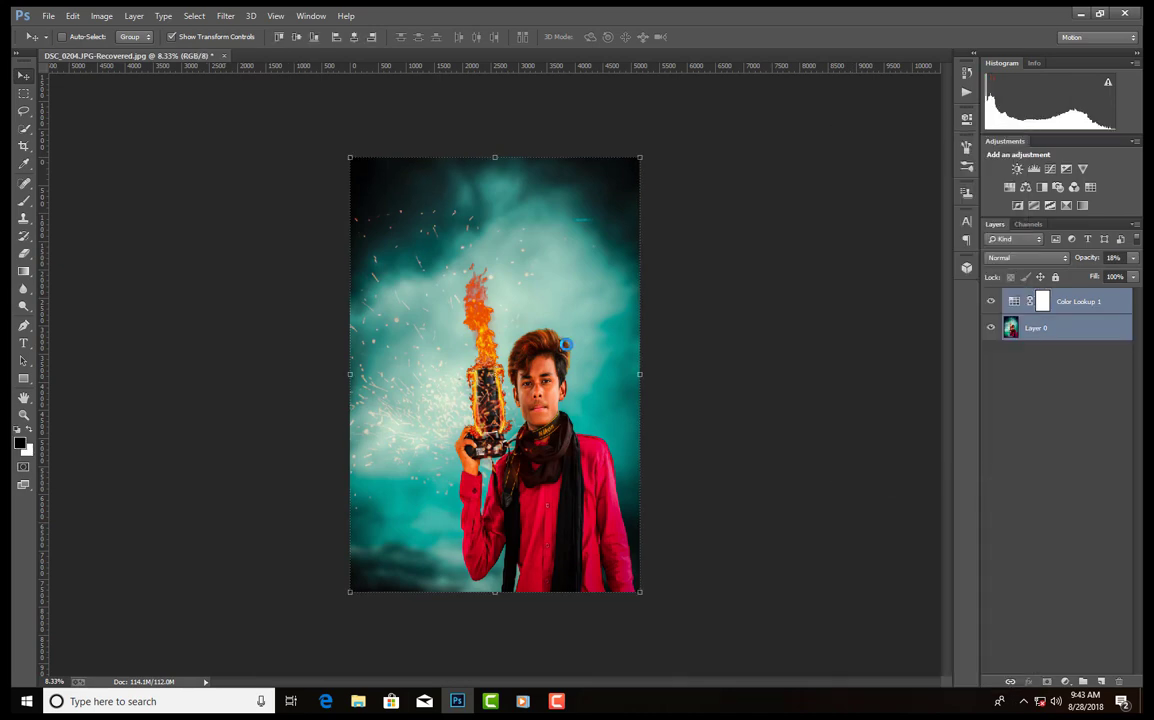
pyautogui.hotkey('ctrl', 'e')
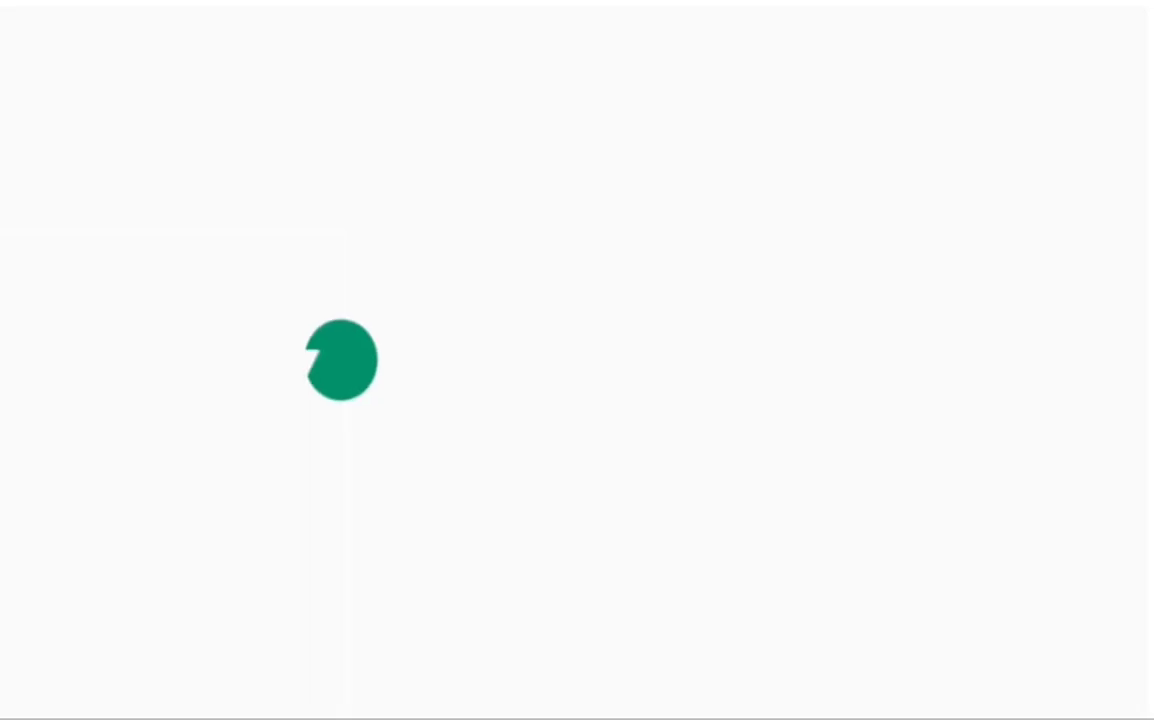